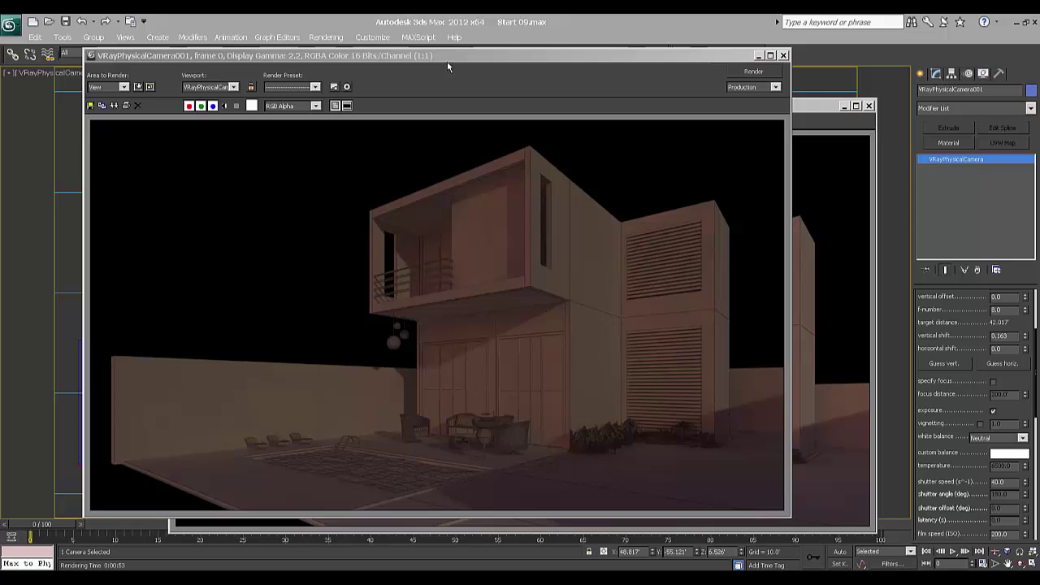
Compare the house render with its cloned copy, then close both render windows.
mouse_move(447, 62)
left_mouse_down()
mouse_move(783, 70)
mouse_move(571, 64)
left_mouse_up()
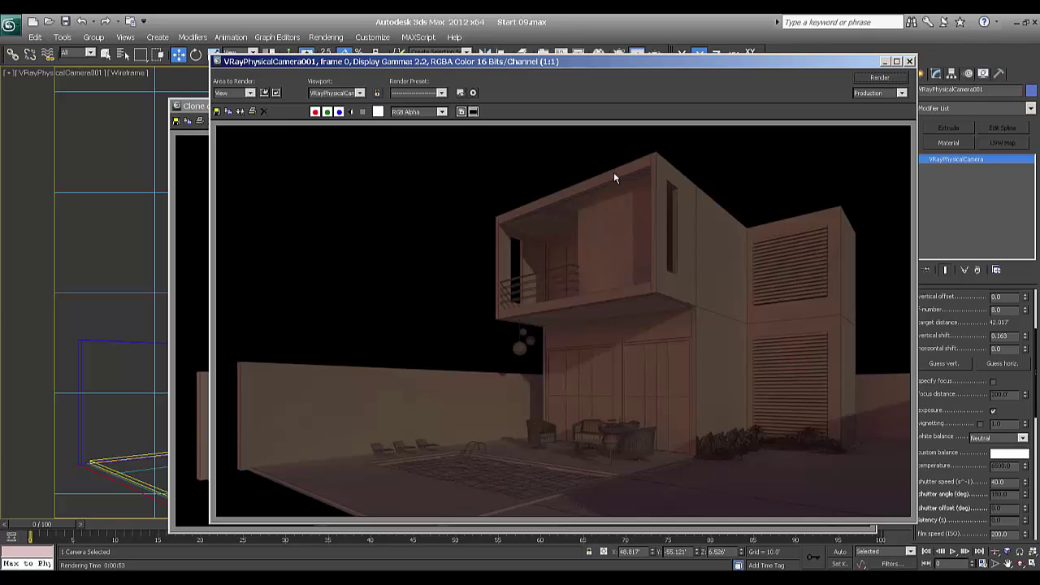
left_click_drag(572, 66, 489, 82)
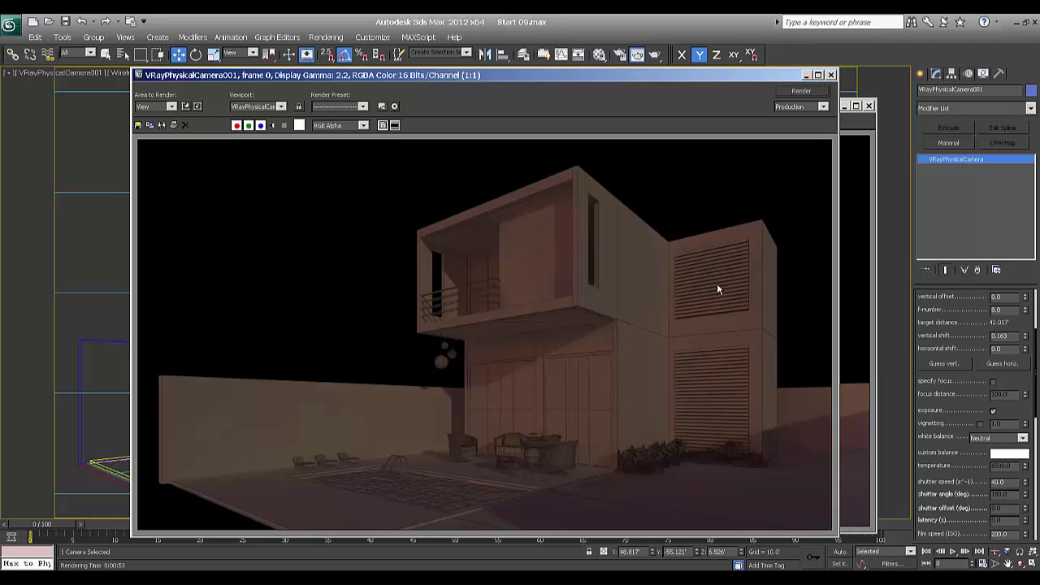
left_click_drag(756, 75, 683, 90)
left_click(813, 106)
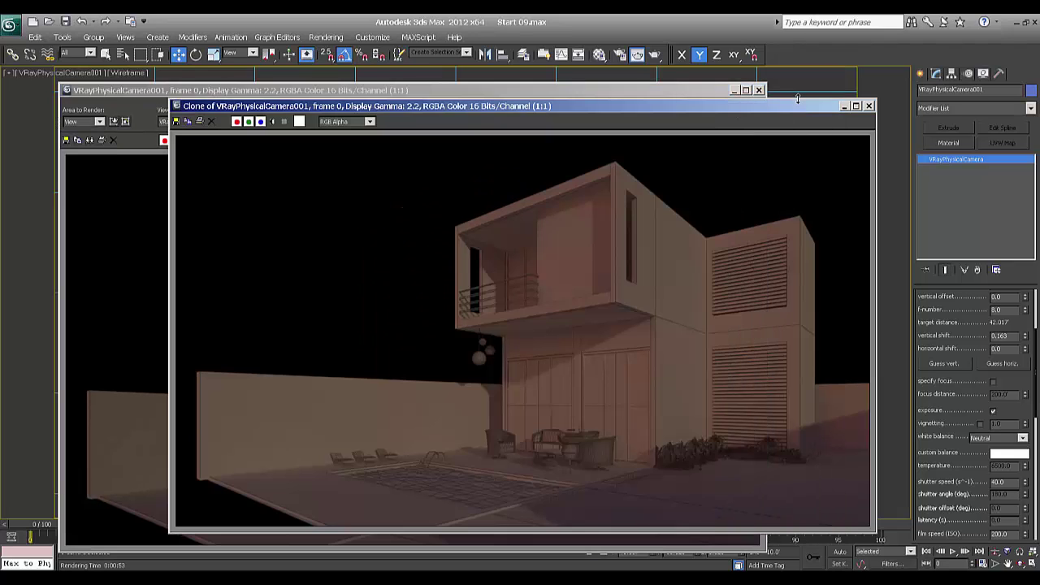
left_click(869, 106)
left_click(759, 90)
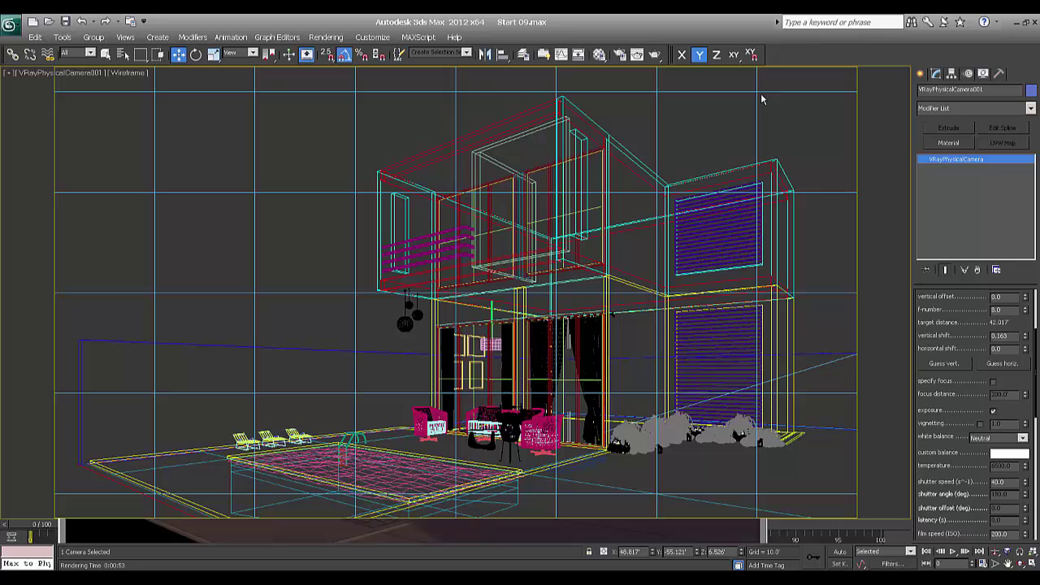
Deselect the camera and turn off the material override in V-Ray's Global switches.
left_click(778, 156)
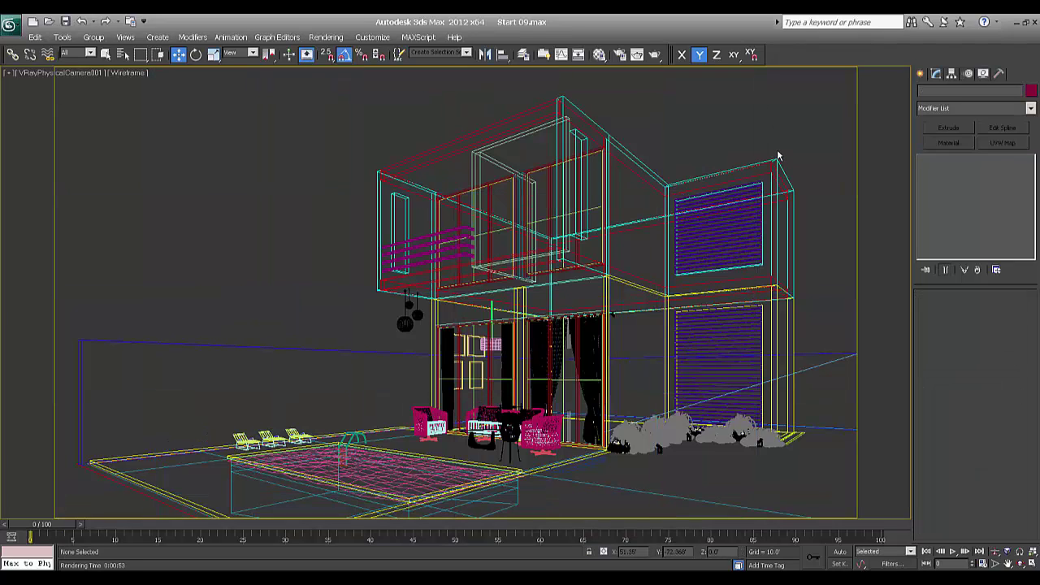
left_click(620, 55)
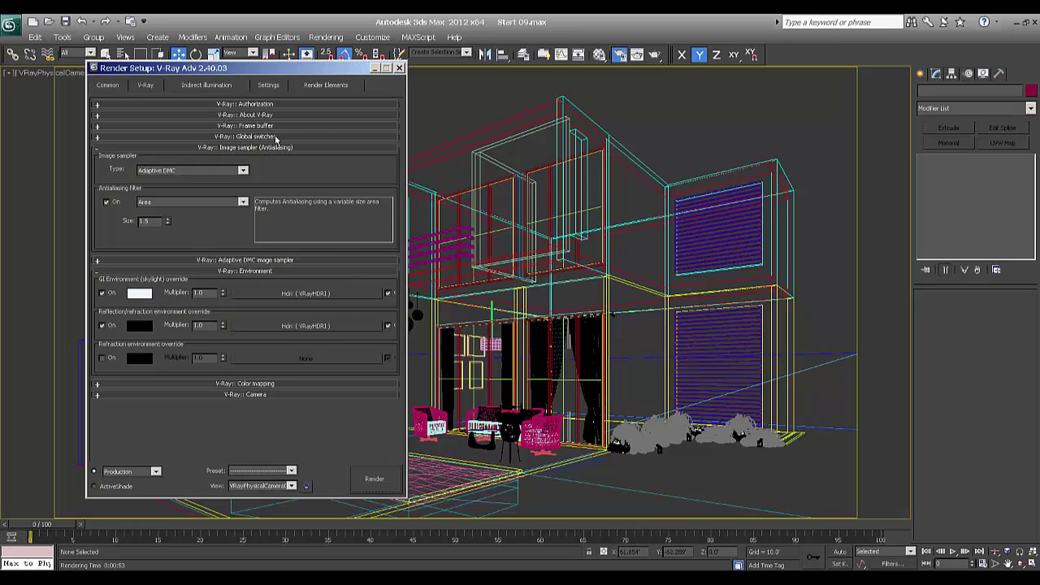
left_click(271, 137)
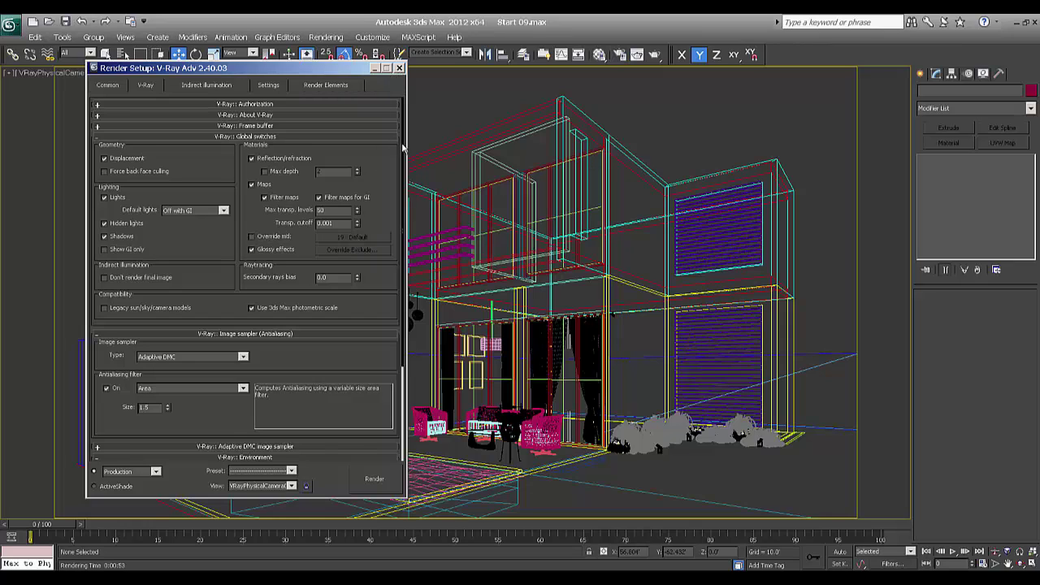
left_click(400, 67)
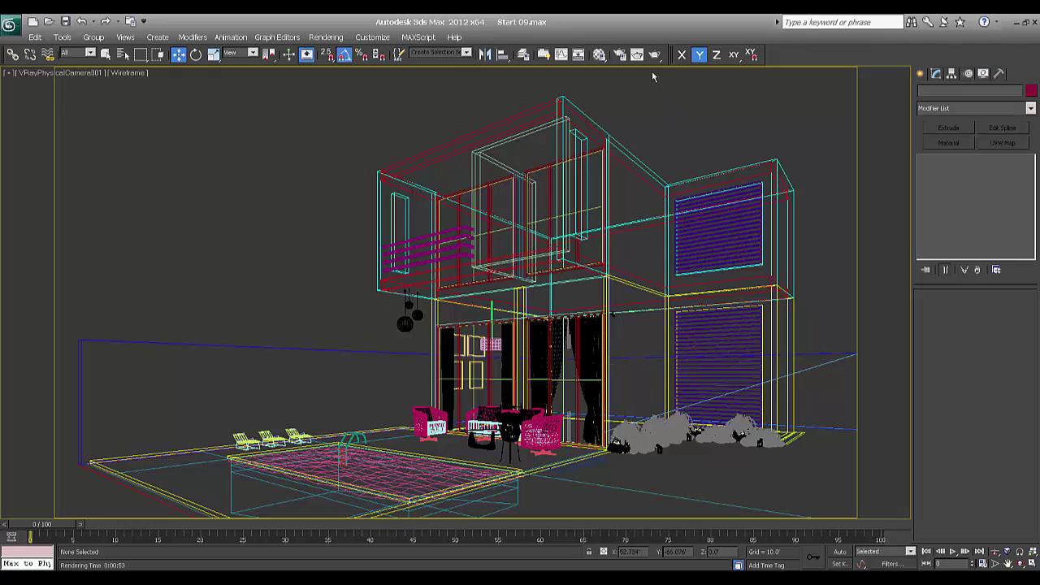
Show the camera view shaded and render it to check the scene with its own object materials and colours.
key("F3")
right_click(648, 244)
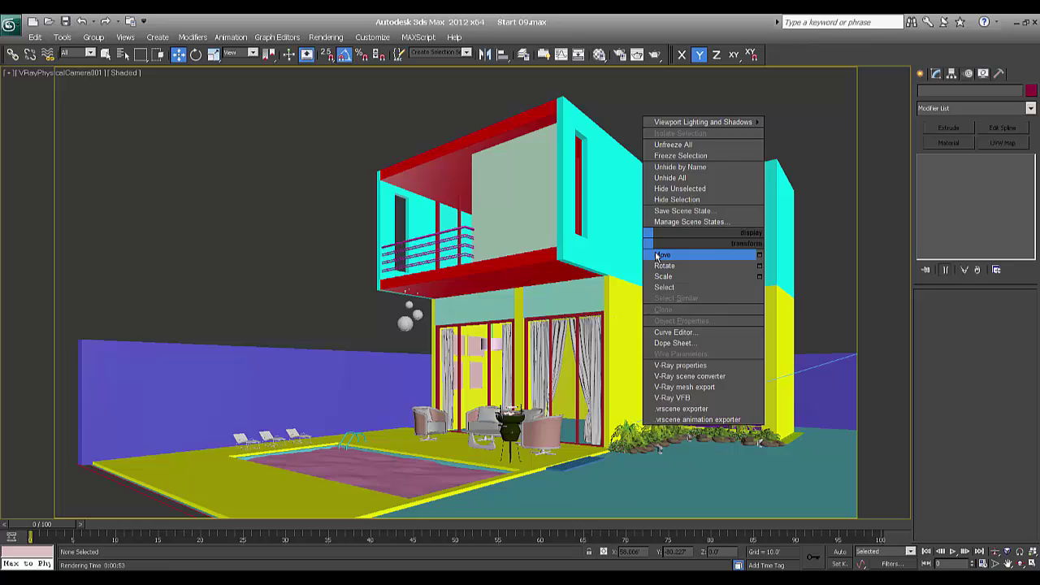
left_click(656, 253)
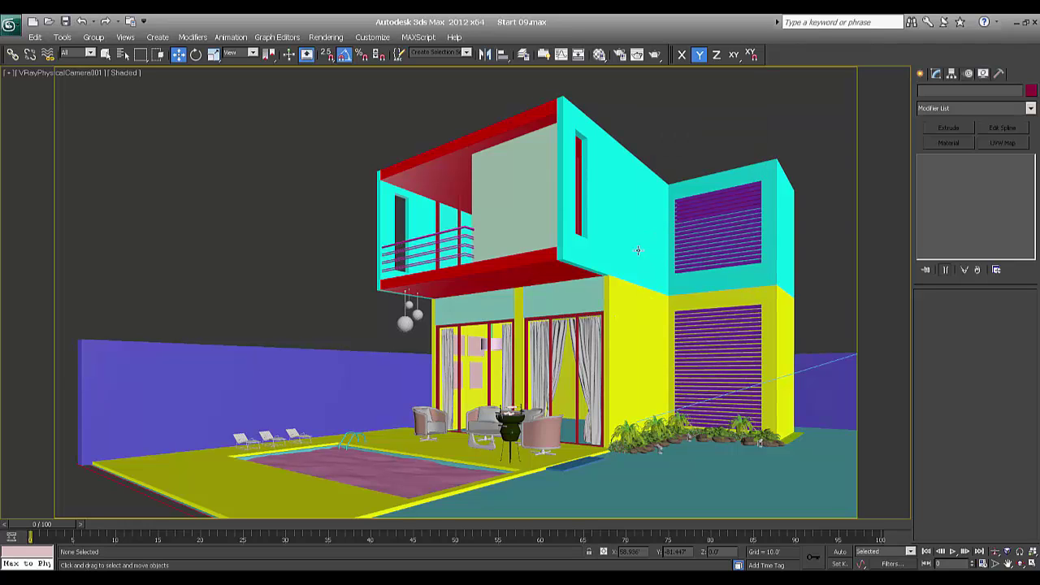
left_click(638, 54)
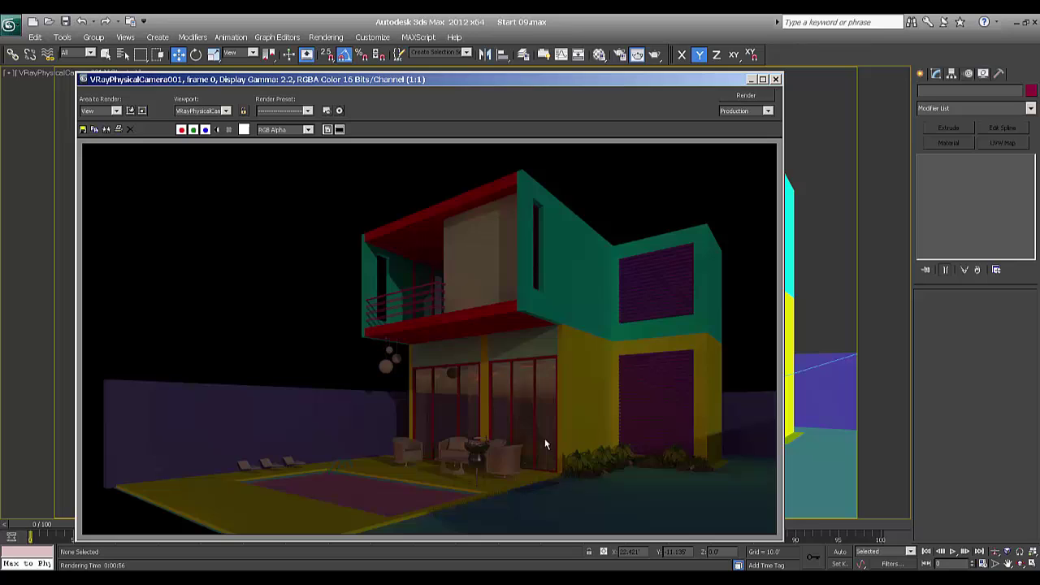
left_click(777, 79)
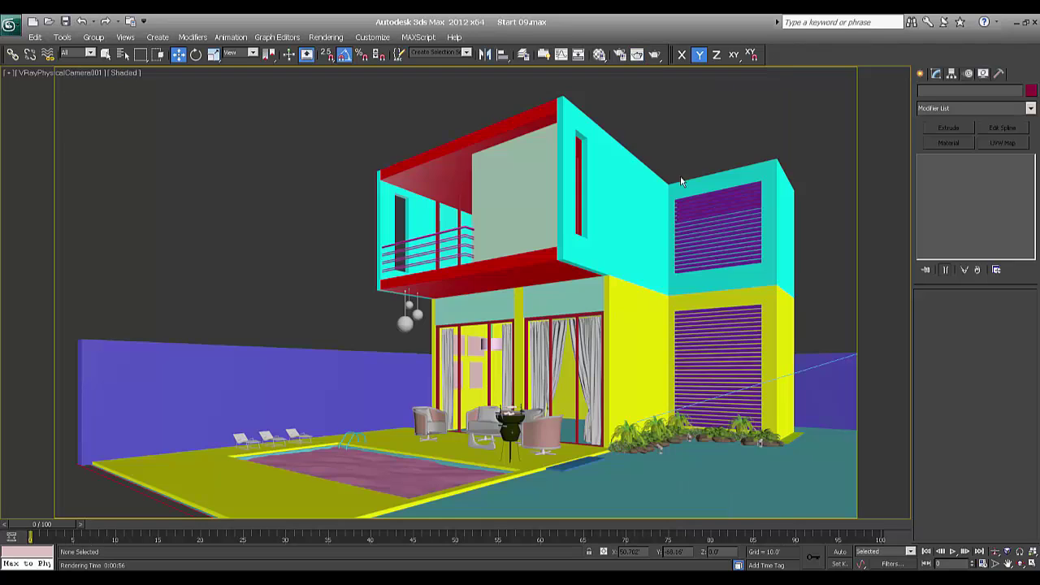
Try to flip the curtain normals by applying a Normal modifier to the ground-floor Curtain group nearest the building corner.
key("F3")
left_click(560, 362)
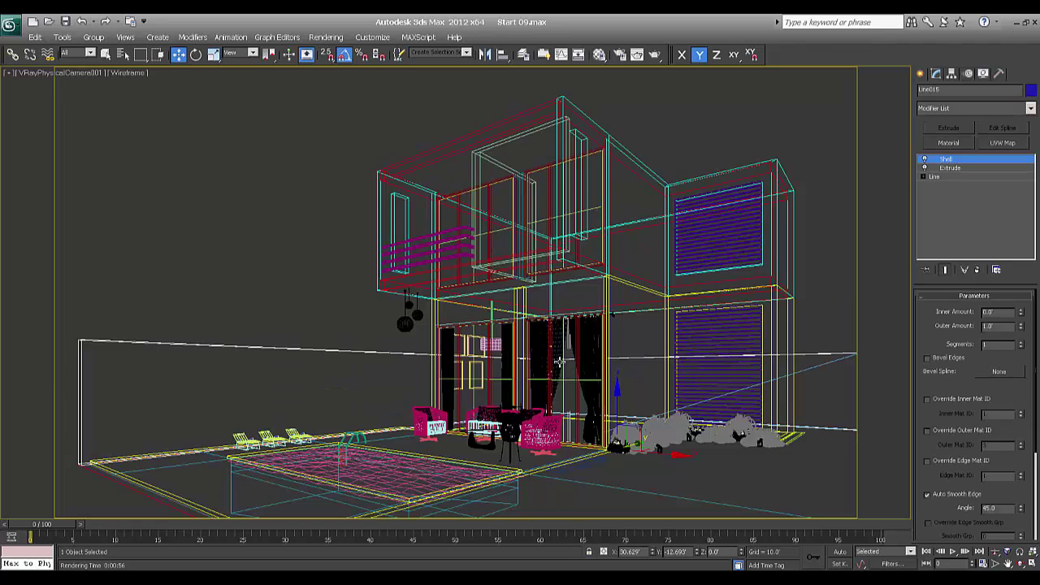
left_click(557, 347)
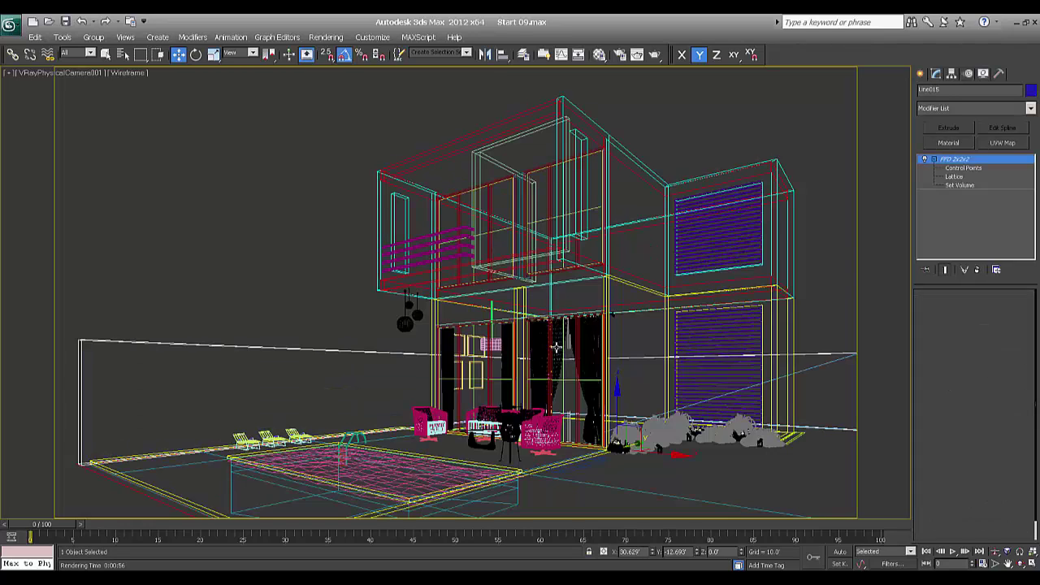
left_click(934, 160)
left_click(956, 108)
left_click(956, 108)
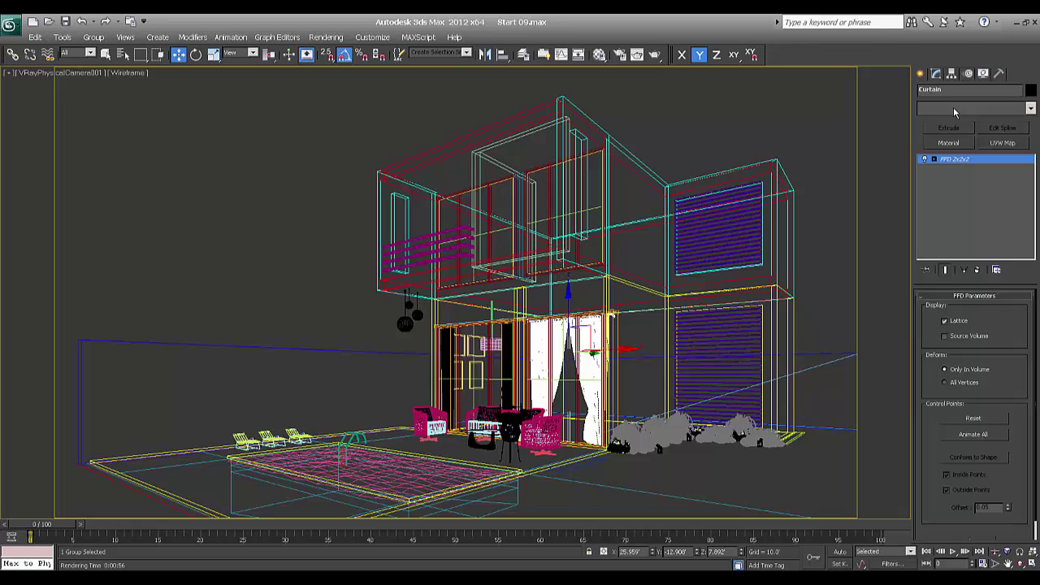
left_click(956, 108)
key("n")
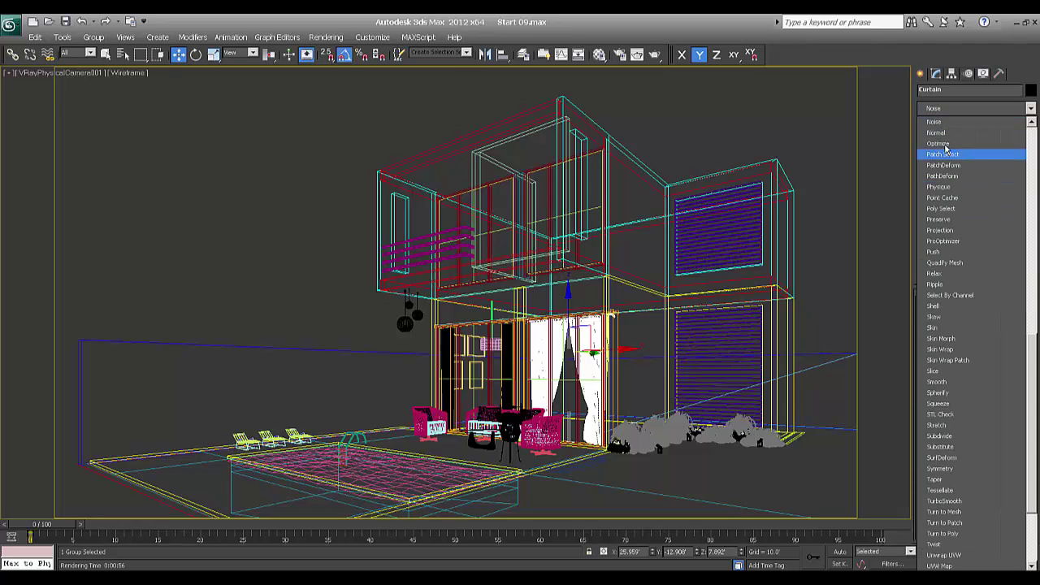
left_click(938, 134)
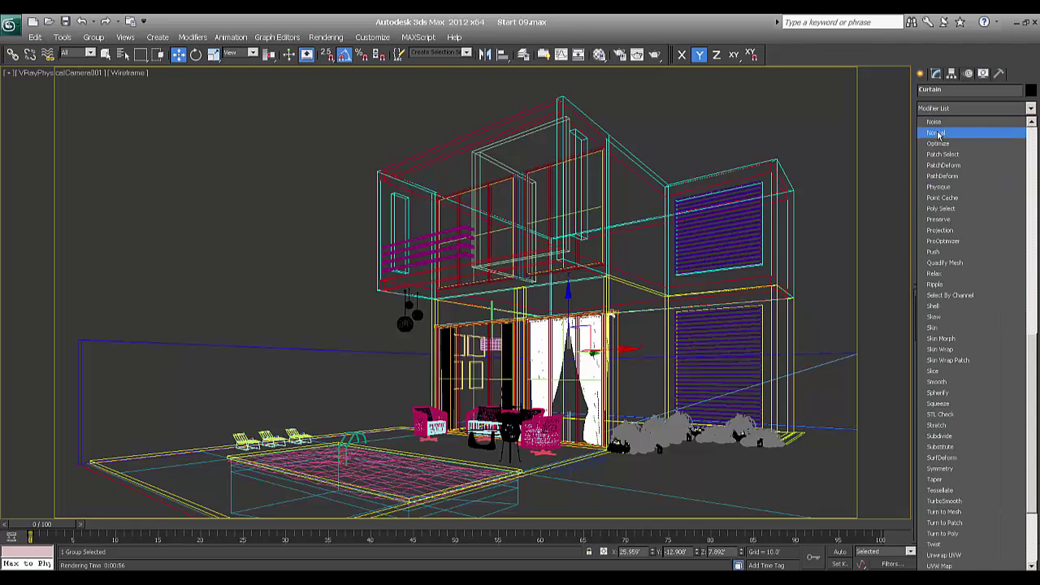
left_click(922, 74)
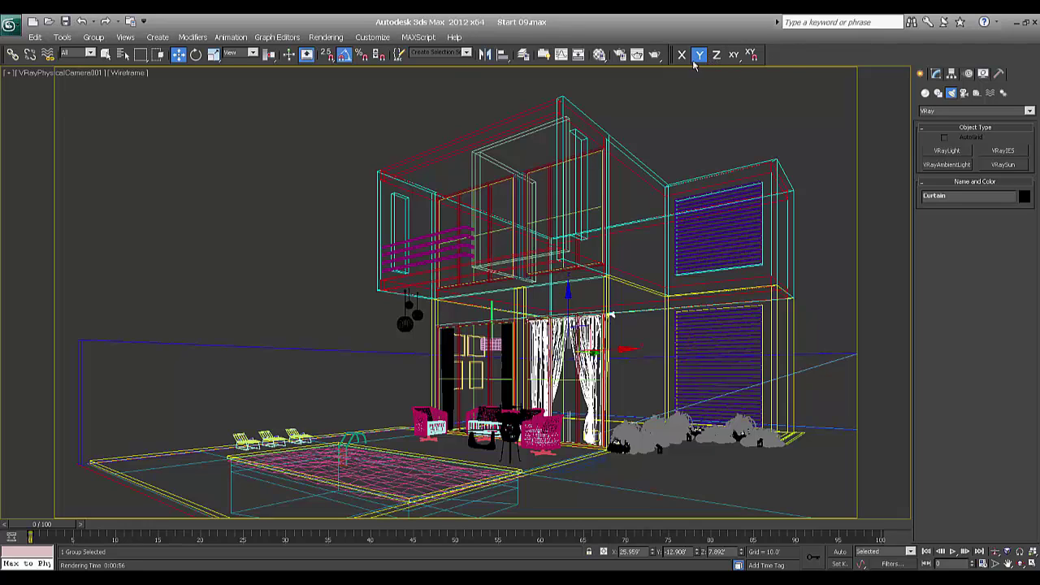
Set the render area to Region around the ground-floor glass door nearest the corner and render only that part.
left_click(638, 54)
left_click_drag(115, 80, 141, 77)
left_click(120, 108)
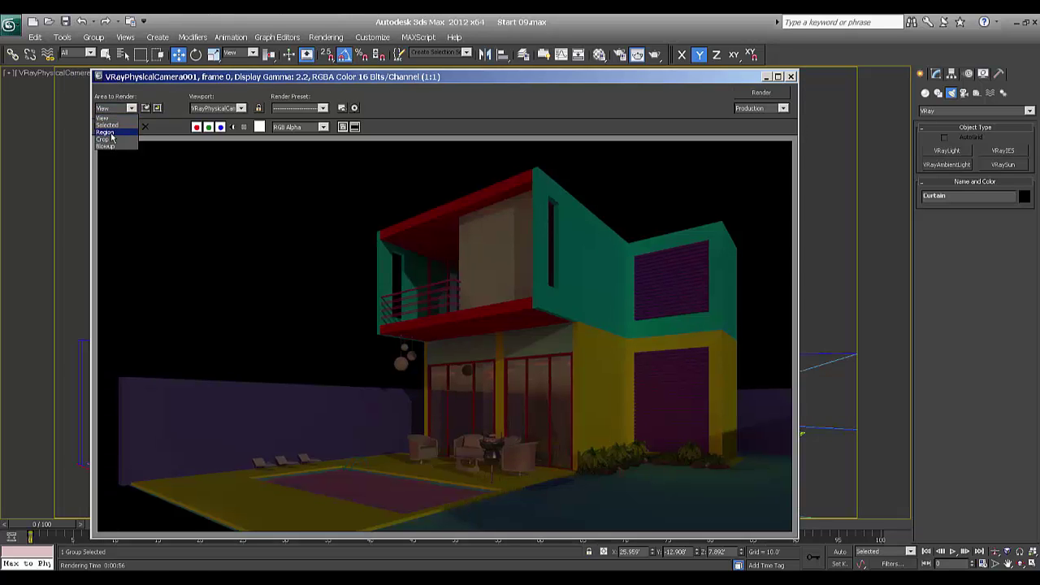
left_click(111, 134)
left_click_drag(167, 179, 546, 386)
left_click_drag(583, 419, 586, 476)
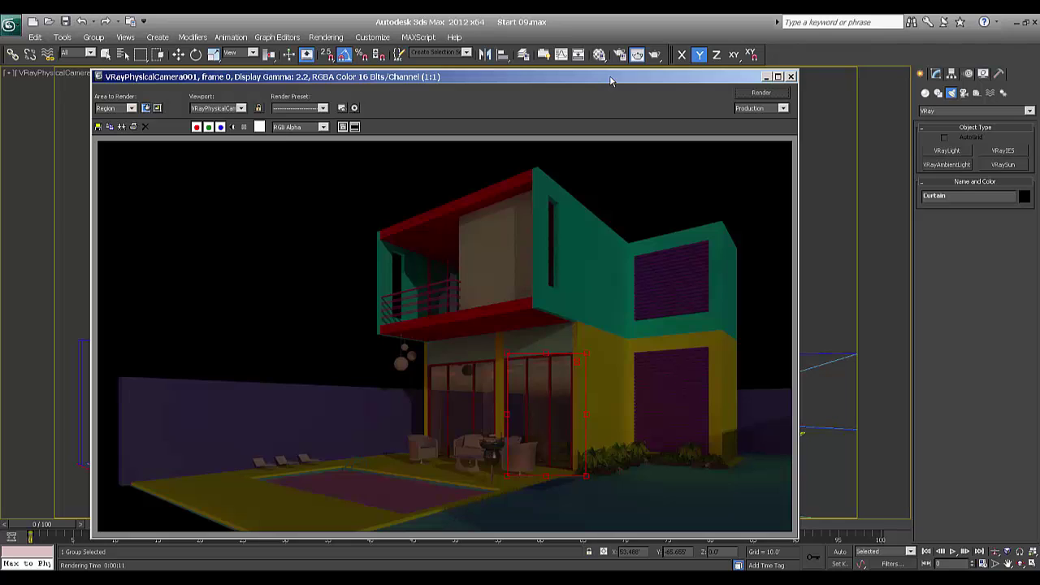
left_click_drag(611, 80, 458, 139)
left_click(638, 135)
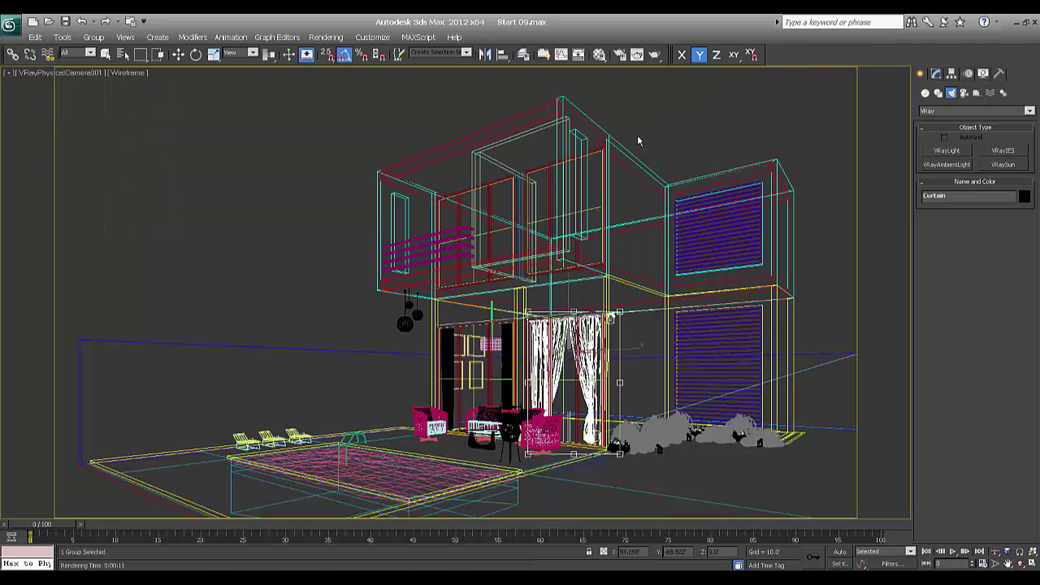
Inspect the curtain from inside the house in shaded perspective and mirror it about the X axis with No Clone.
key("w")
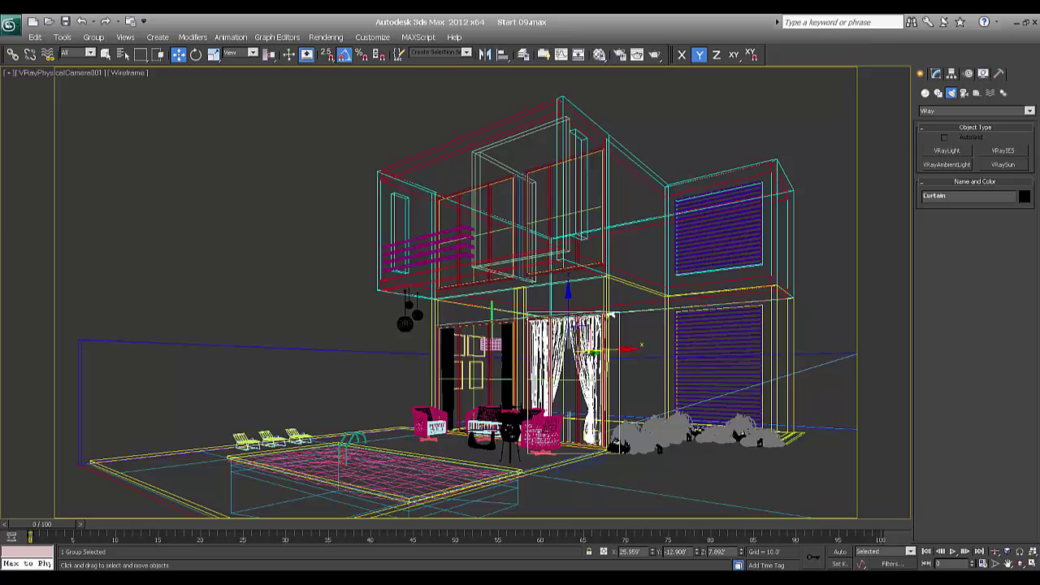
key("p")
key("z")
scroll(584, 354, "down", 3)
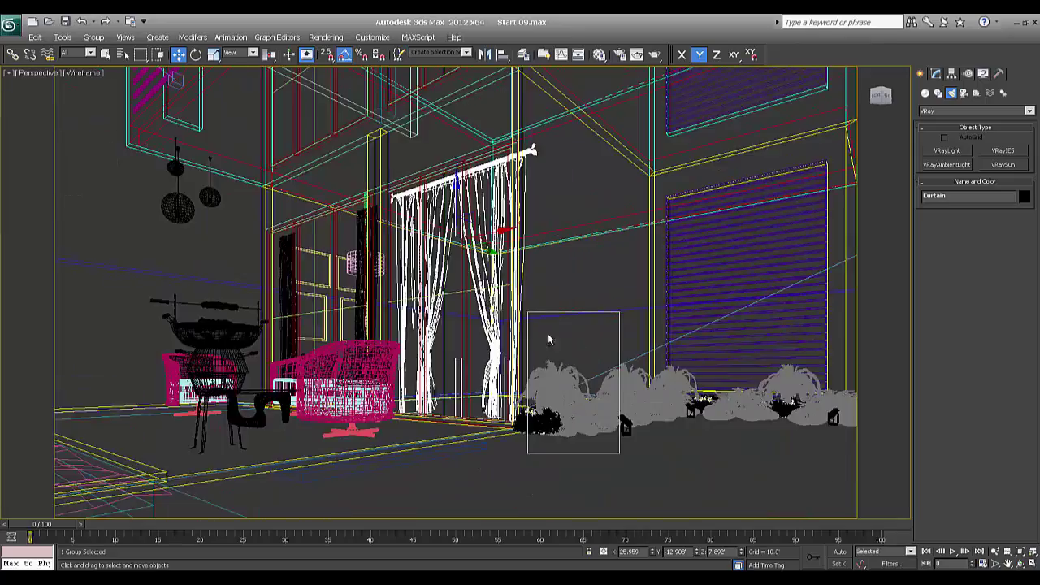
middle_click_drag(550, 339, 414, 345, "alt")
scroll(471, 325, "up", 5)
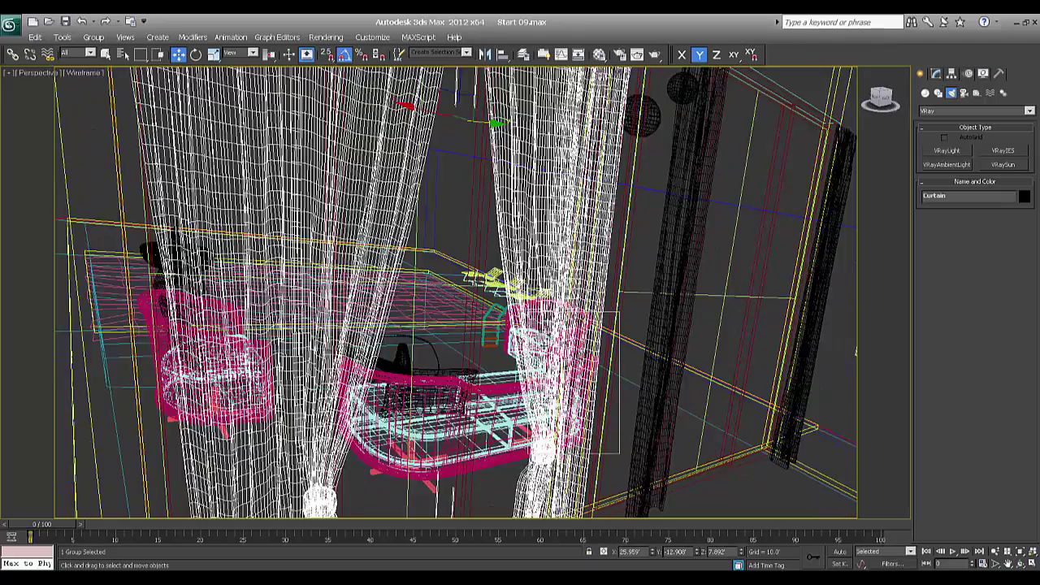
mouse_move(534, 317)
middle_mouse_down("alt")
mouse_move(532, 367)
mouse_move(517, 348)
middle_mouse_up("alt")
key("F3")
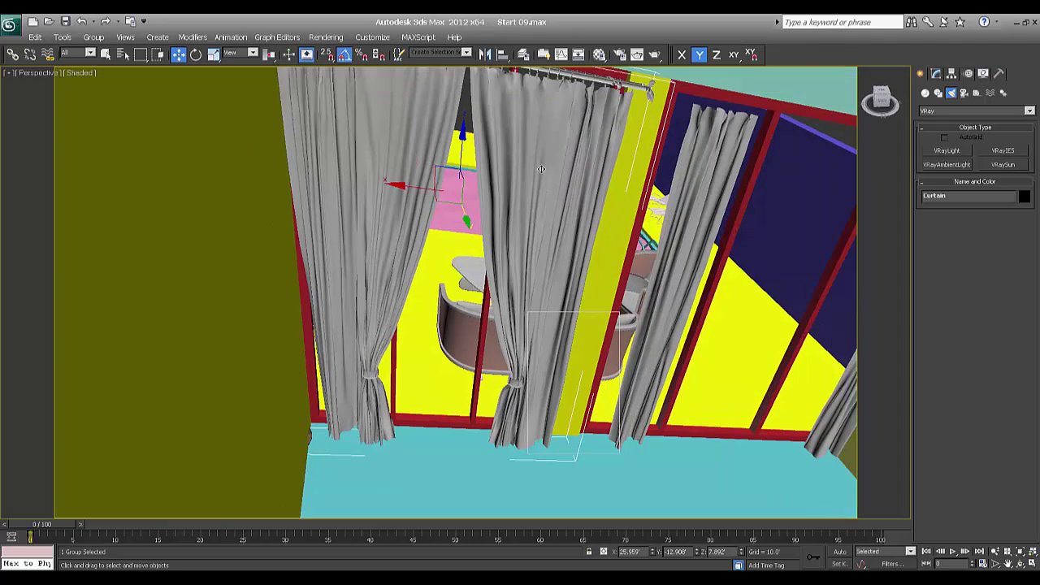
middle_click_drag(541, 169, 531, 295)
middle_click_drag(513, 346, 512, 315, "alt")
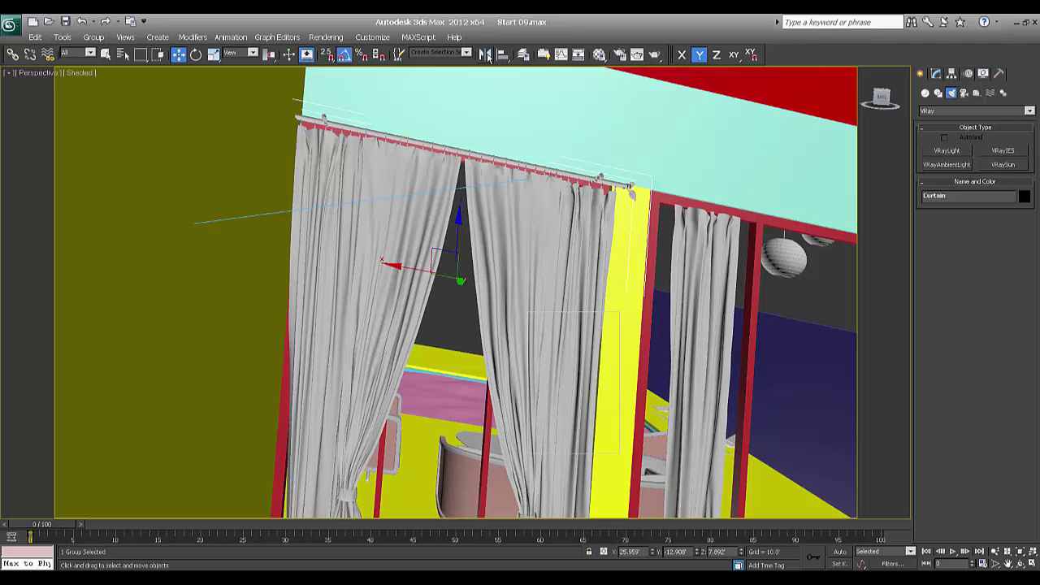
left_click(486, 55)
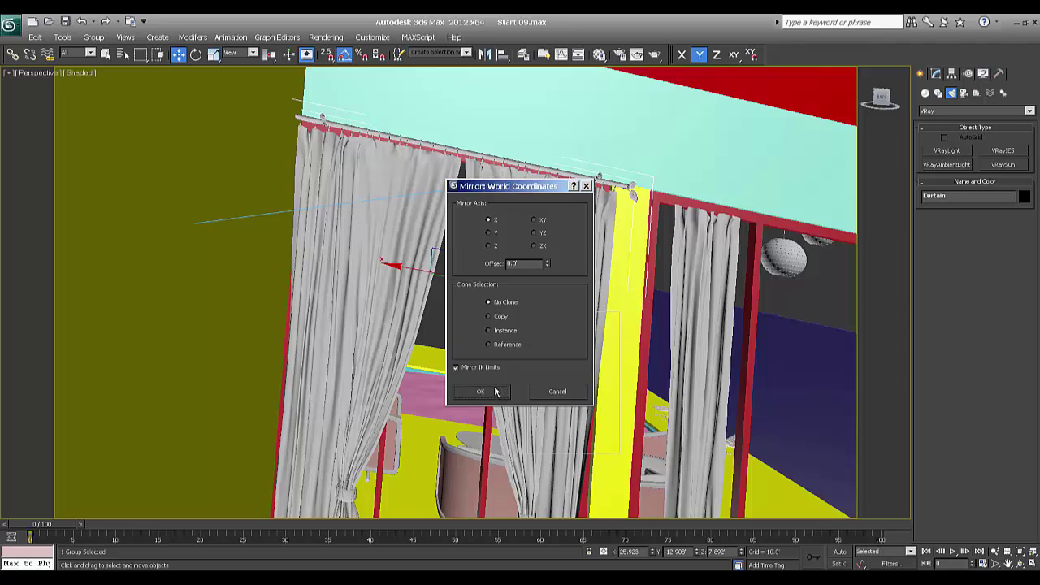
left_click(495, 392)
Compare the mirrored curtain with its Normal modifier disabled and enabled.
left_click(936, 73)
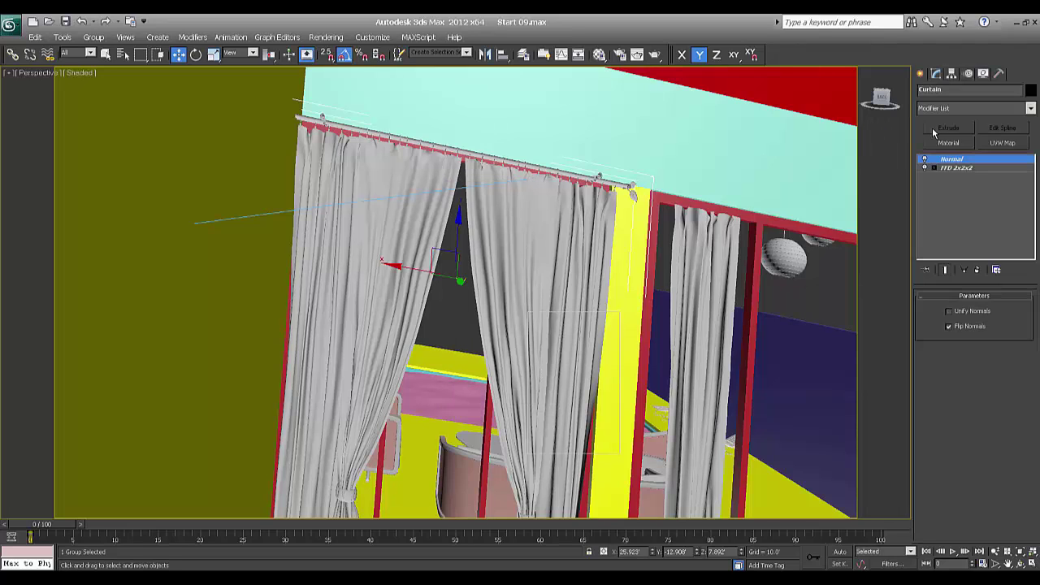
left_click(926, 159)
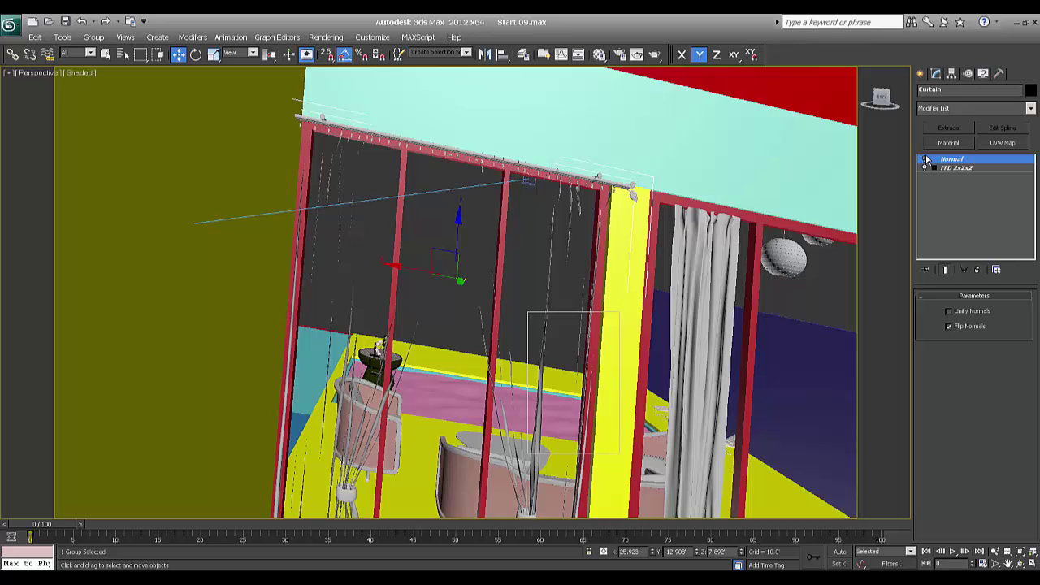
left_click(925, 159)
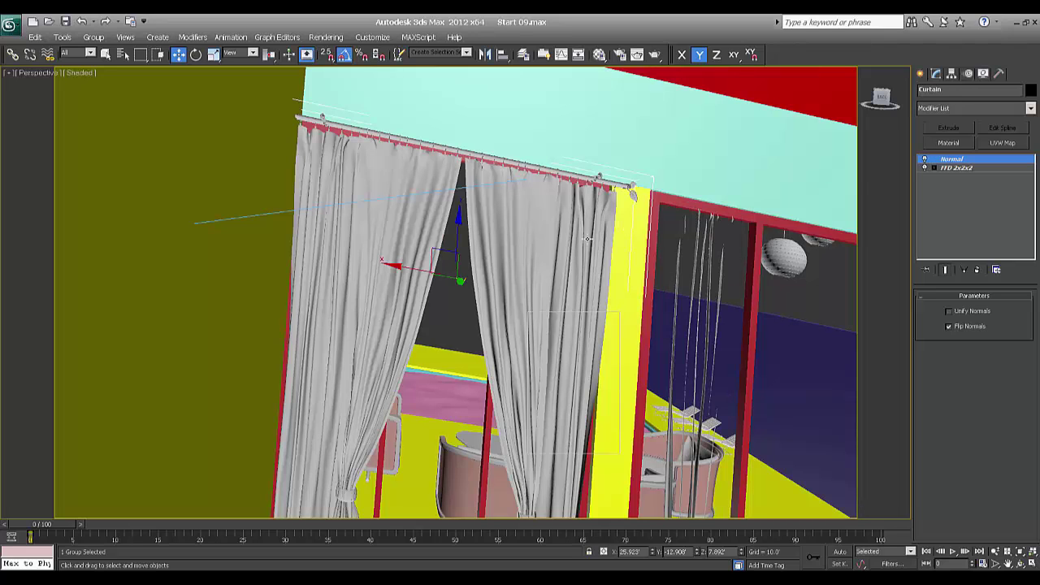
Return to the camera view, turn off Flip Normals, and remove the Normal modifier from the curtain.
key("c")
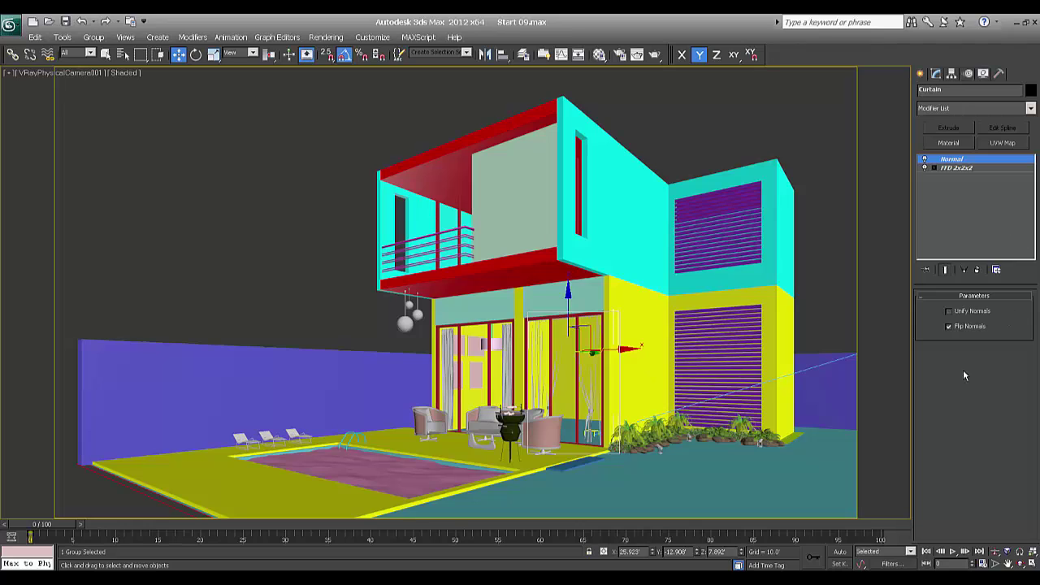
left_click(955, 328)
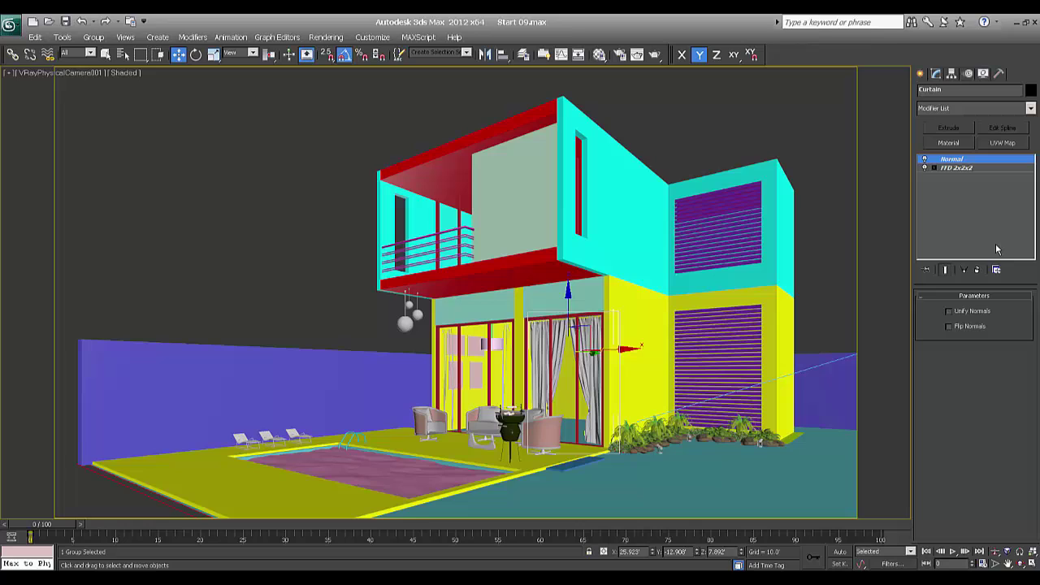
left_click(978, 269)
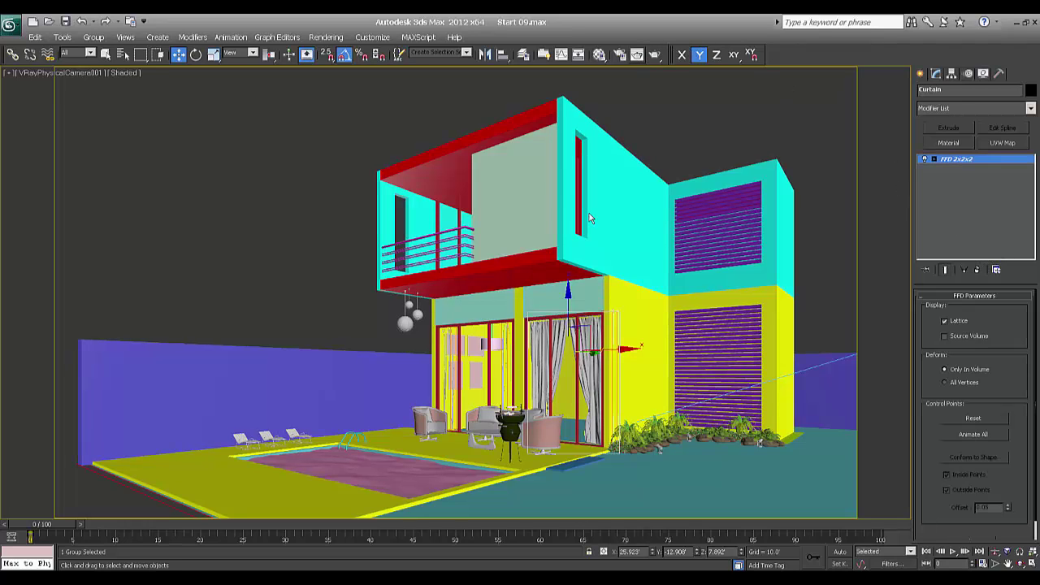
Check the curtain area in the rendered frame with the render area set to Region.
left_click(638, 54)
left_click(96, 111)
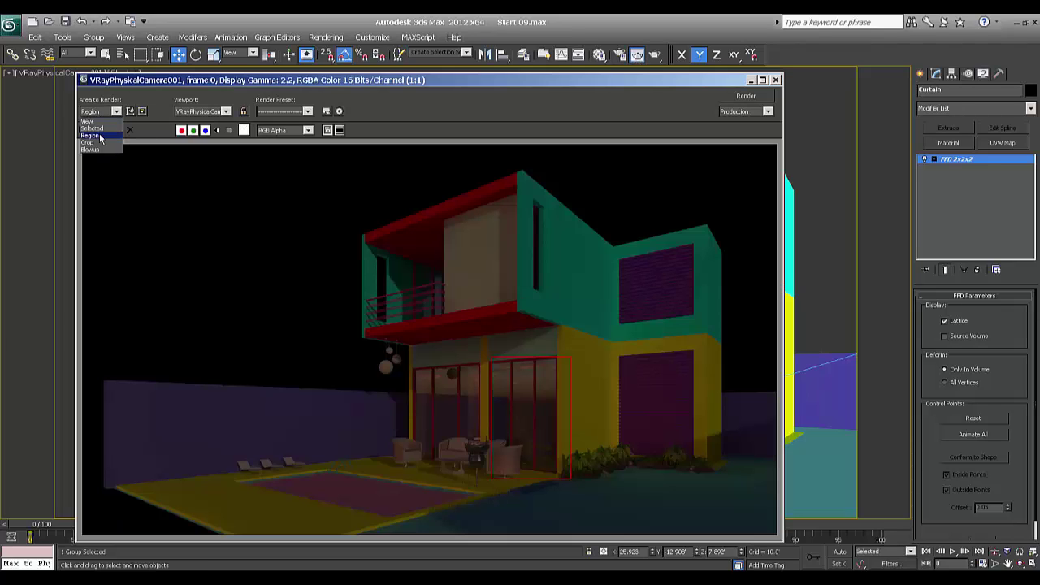
left_click(100, 139)
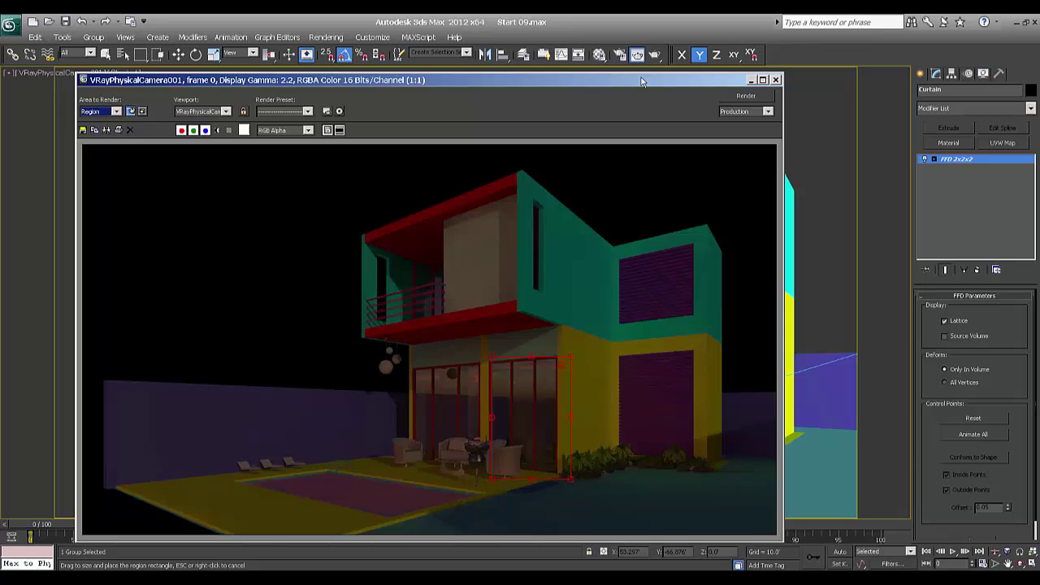
left_click_drag(485, 107, 452, 97)
right_click(705, 237)
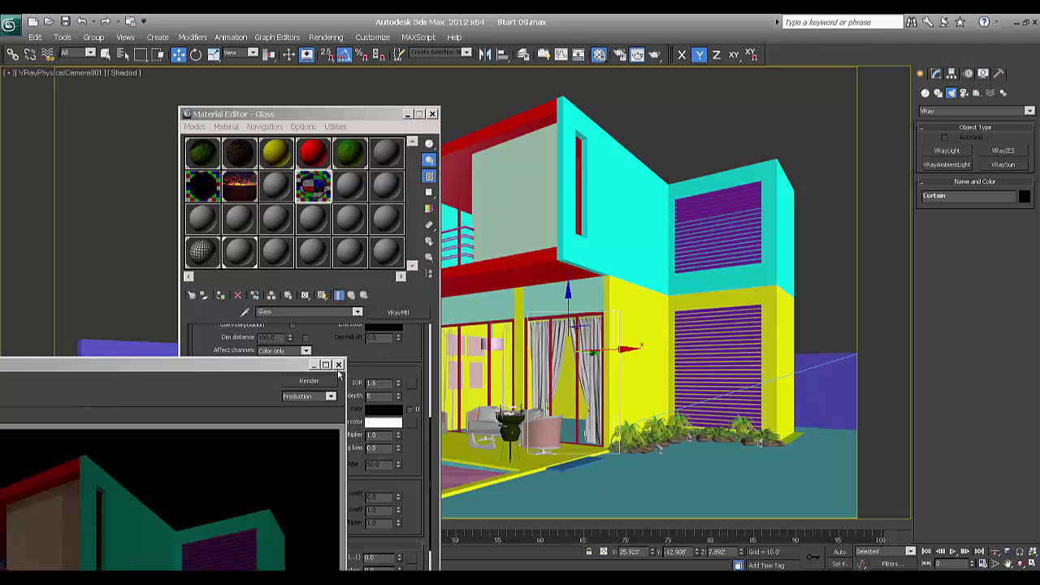
left_click(349, 296)
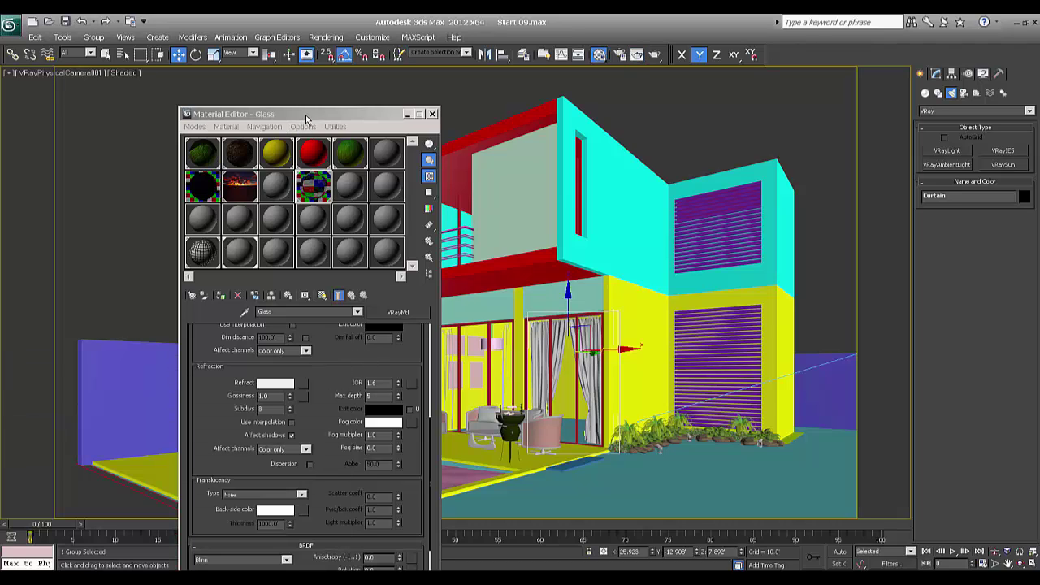
Assign an unused default material to the selected curtain, renaming it "test curtain" instead of replacing the existing material.
left_click_drag(309, 114, 803, 109)
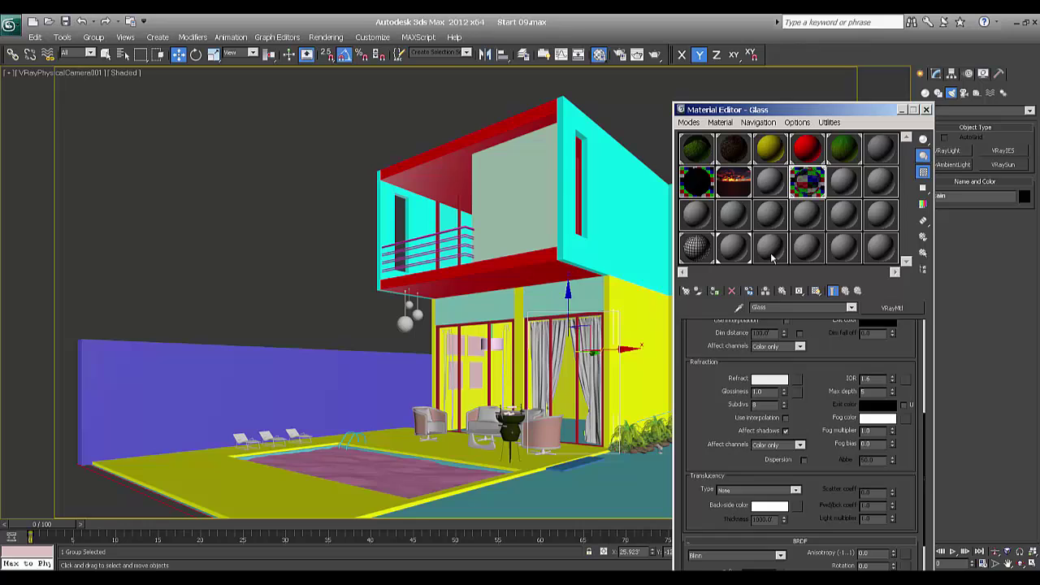
left_click(772, 257)
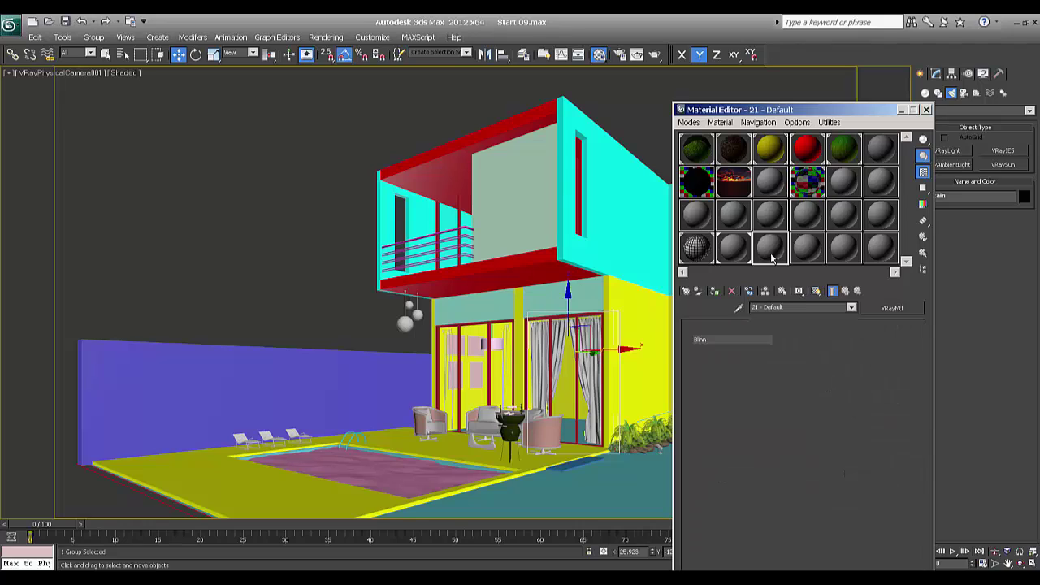
left_click(715, 293)
left_click(446, 289)
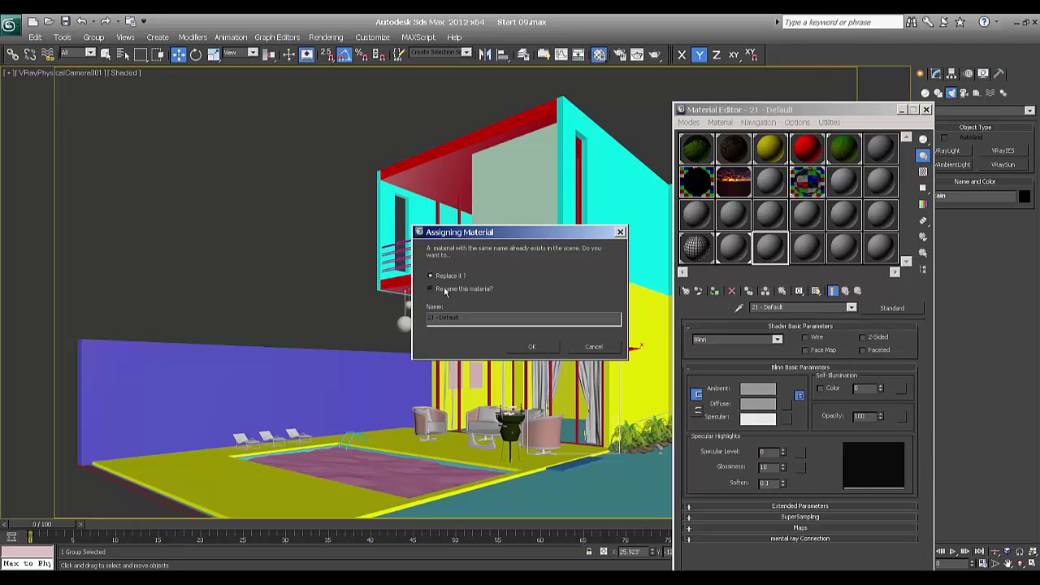
type("test curtain")
left_click(532, 347)
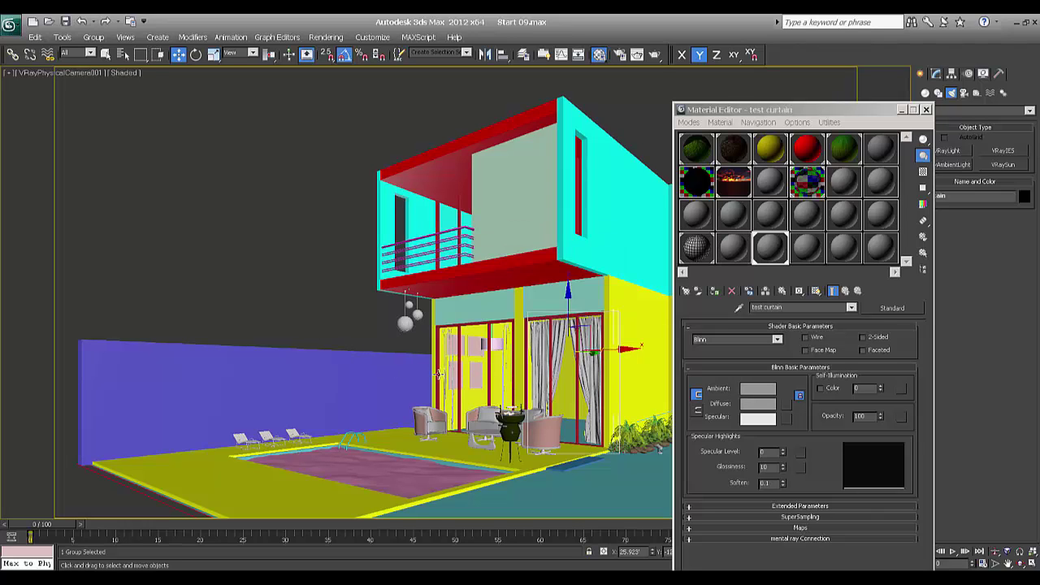
Show the view in wireframe, select the curtains behind the other ground-floor glass door, and assign the test curtain material to them.
left_click(440, 372)
key("F3")
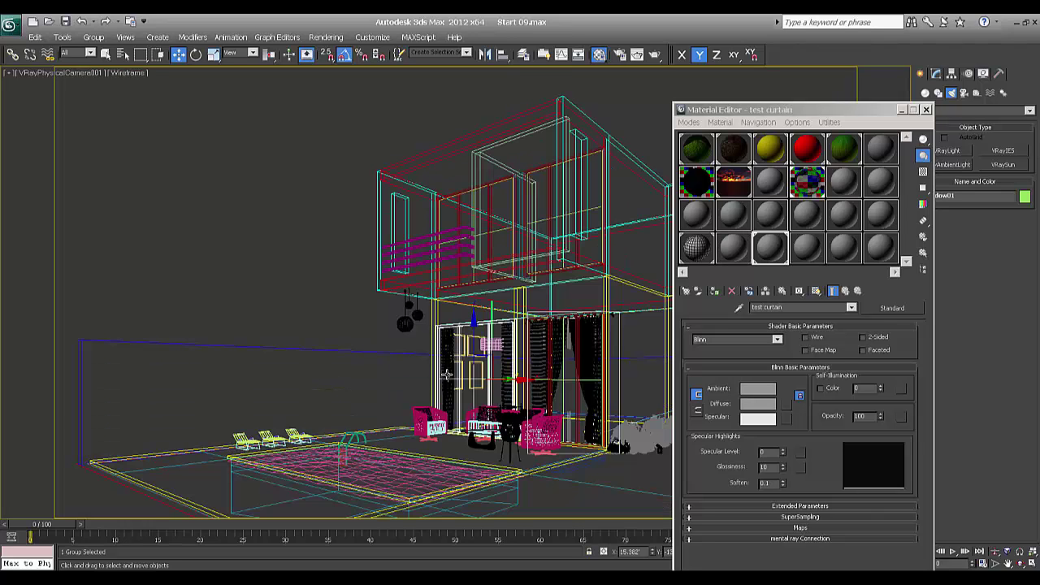
left_click(467, 365)
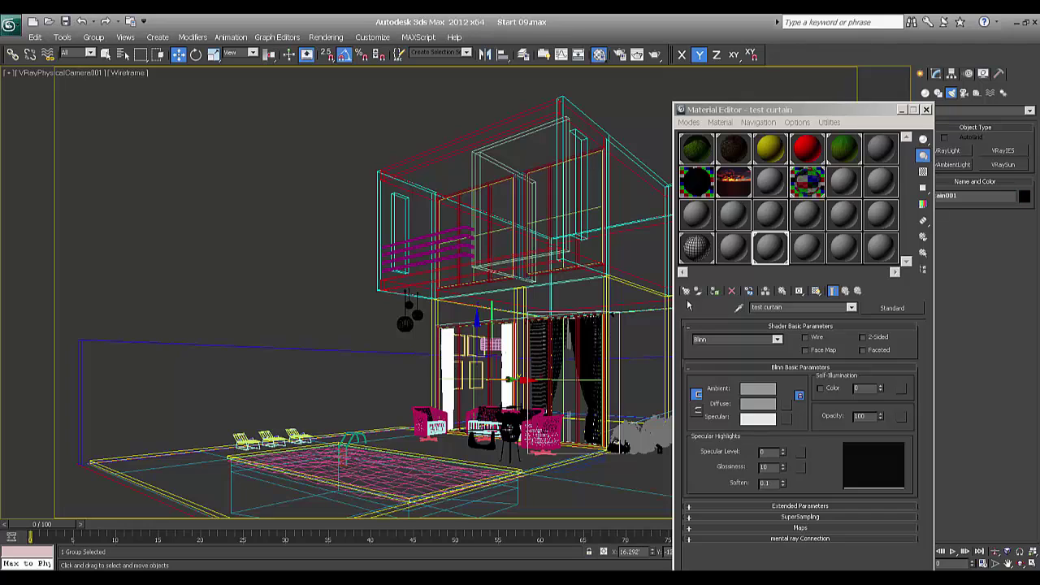
left_click(717, 296)
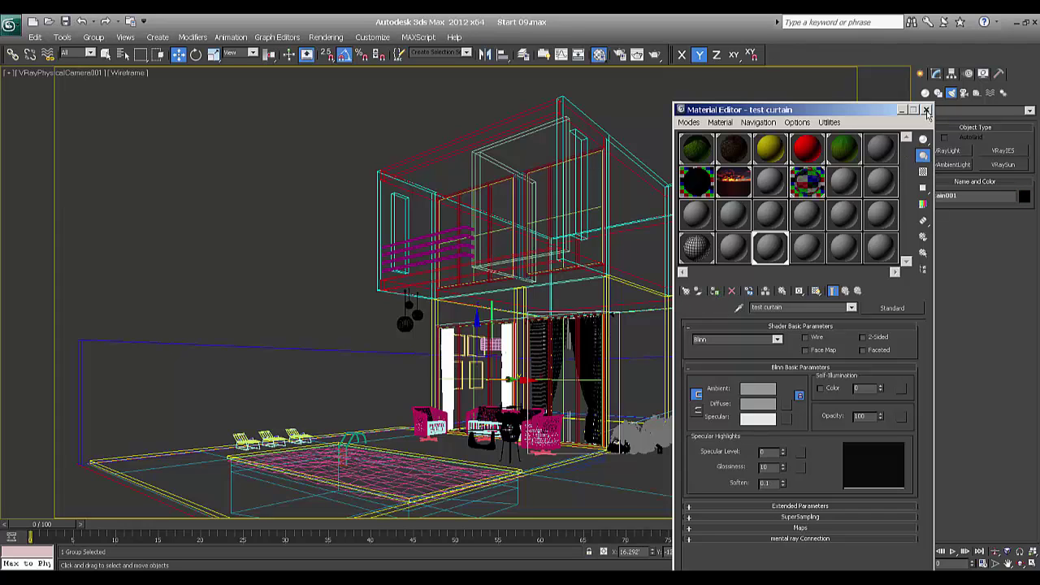
left_click(927, 109)
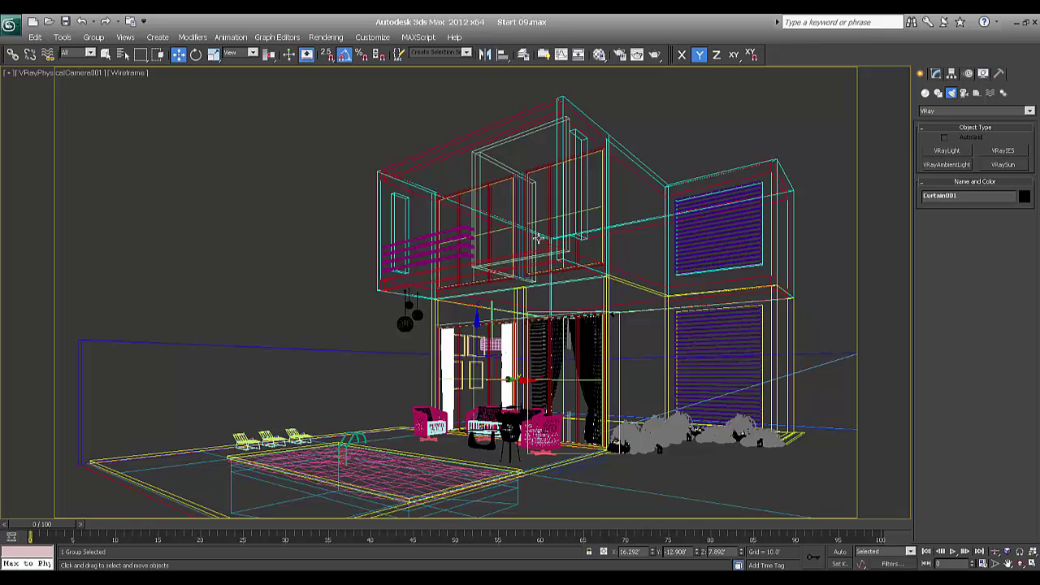
Check the V-Ray global switches and render a region covering both ground-floor glass doors to review the curtains.
left_click(620, 55)
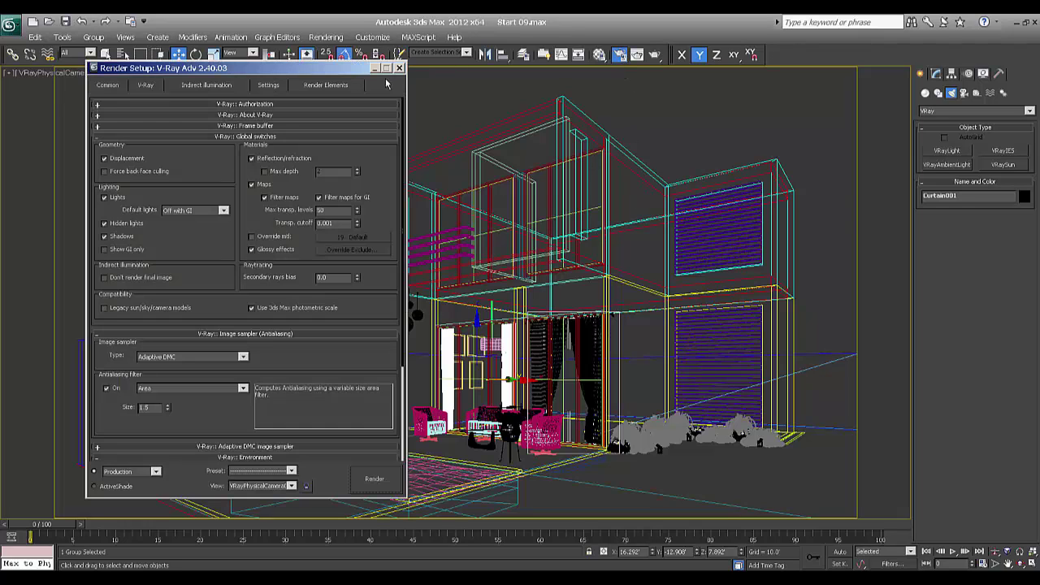
left_click(399, 68)
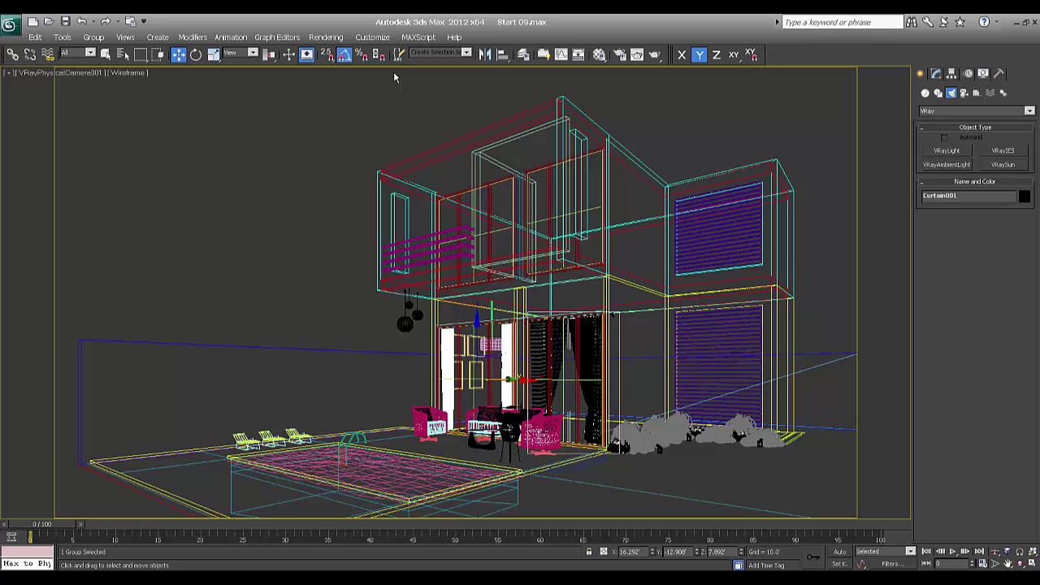
left_click(637, 54)
left_click_drag(558, 92, 531, 99)
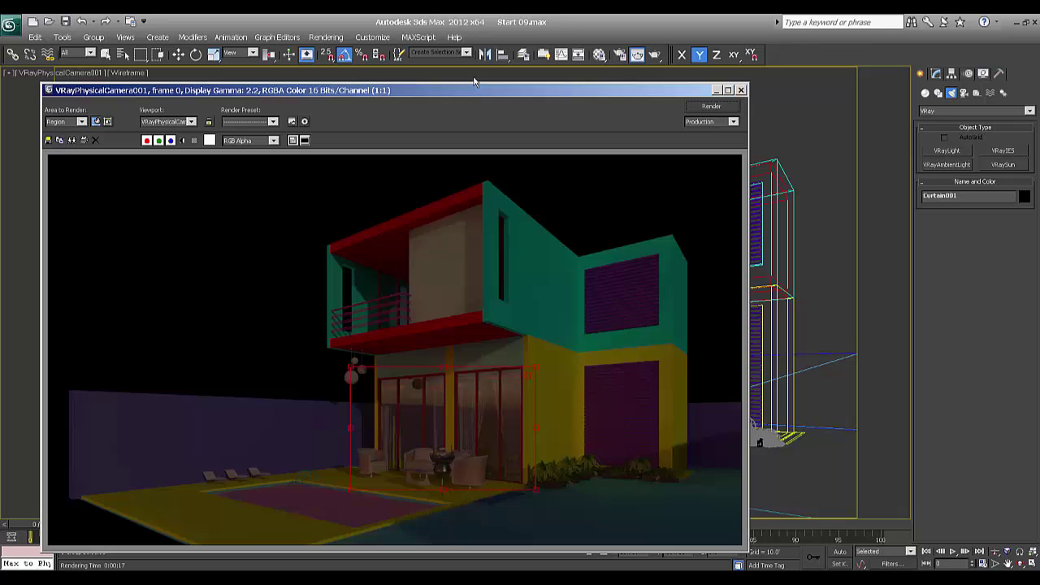
left_click_drag(478, 89, 530, 70)
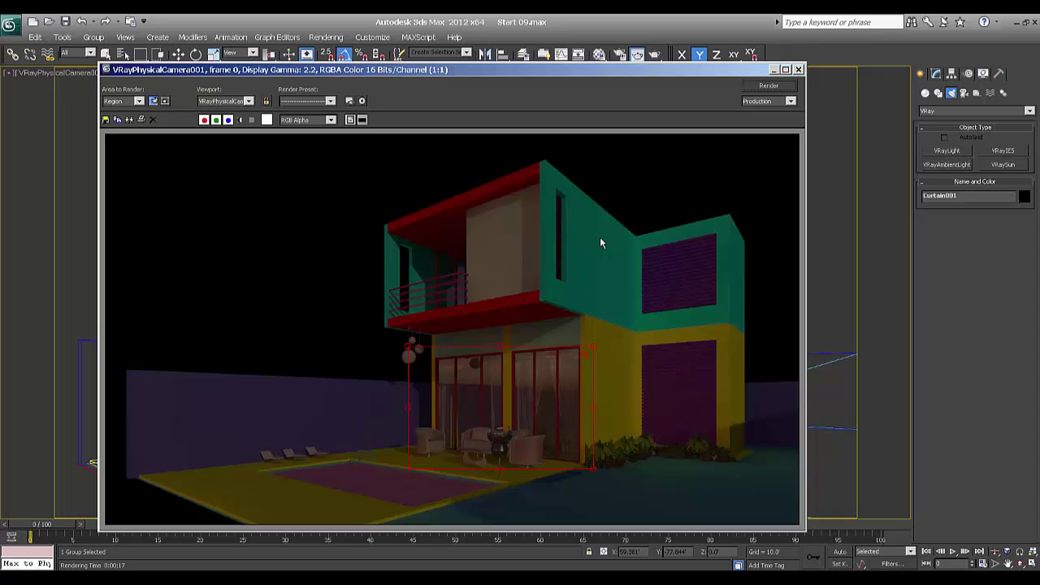
left_click_drag(755, 72, 724, 71)
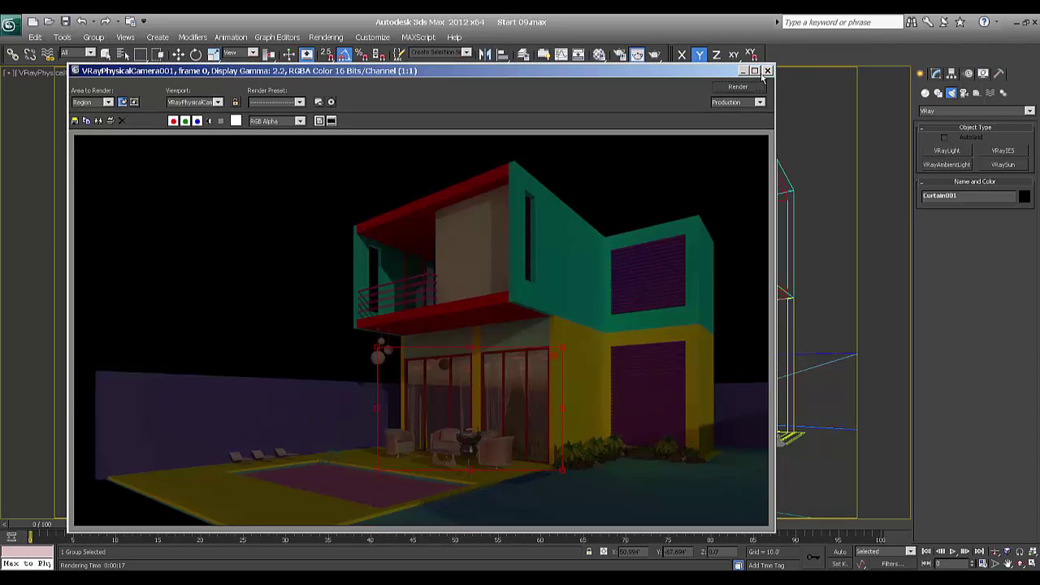
left_click(768, 70)
Set the area to render back to View and leave region editing.
right_click(640, 321)
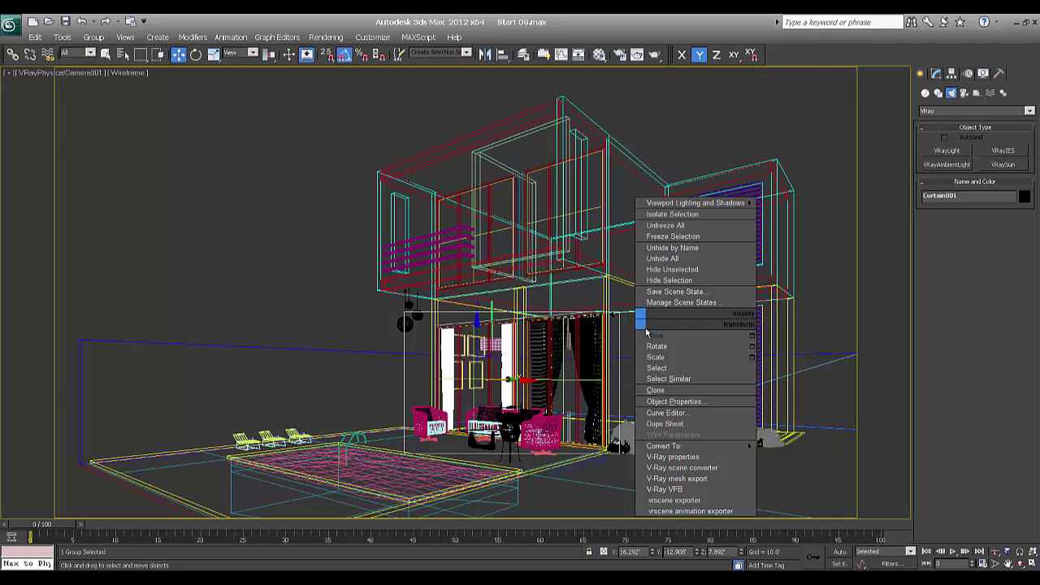
left_click(651, 336)
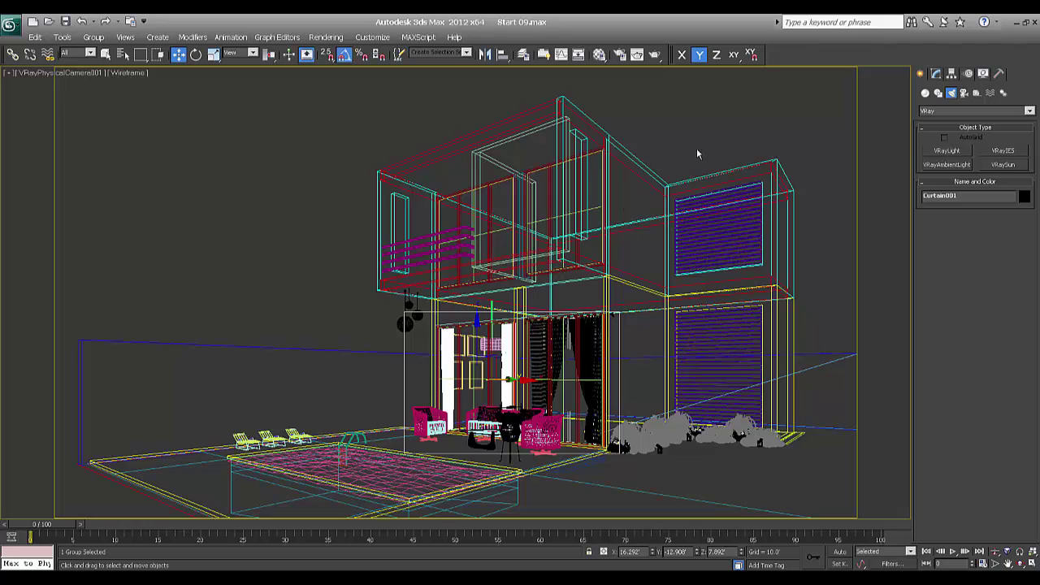
left_click(637, 54)
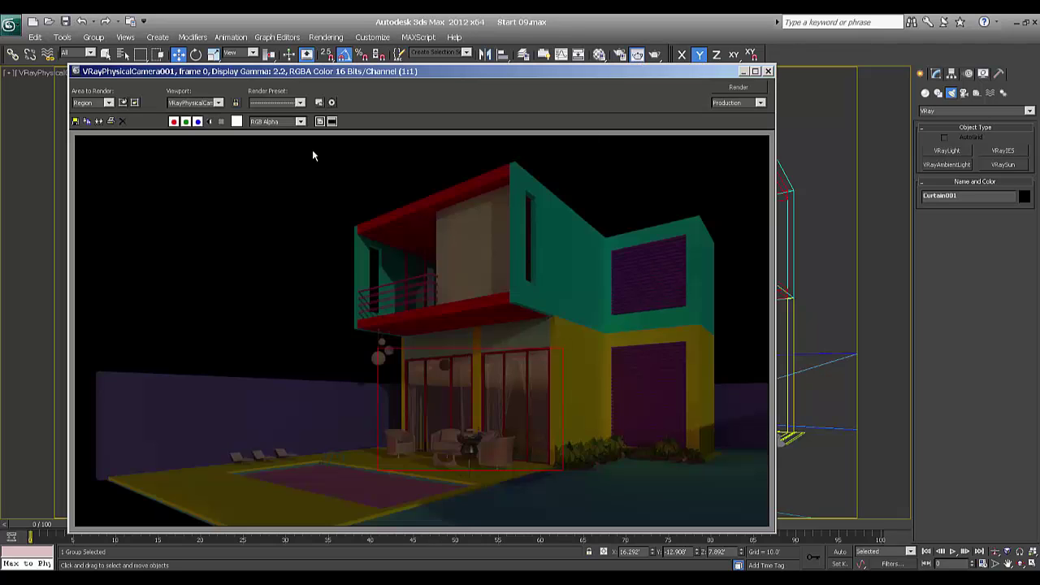
left_click(93, 104)
left_click(83, 112)
left_click(768, 71)
right_click(744, 139)
left_click(751, 153)
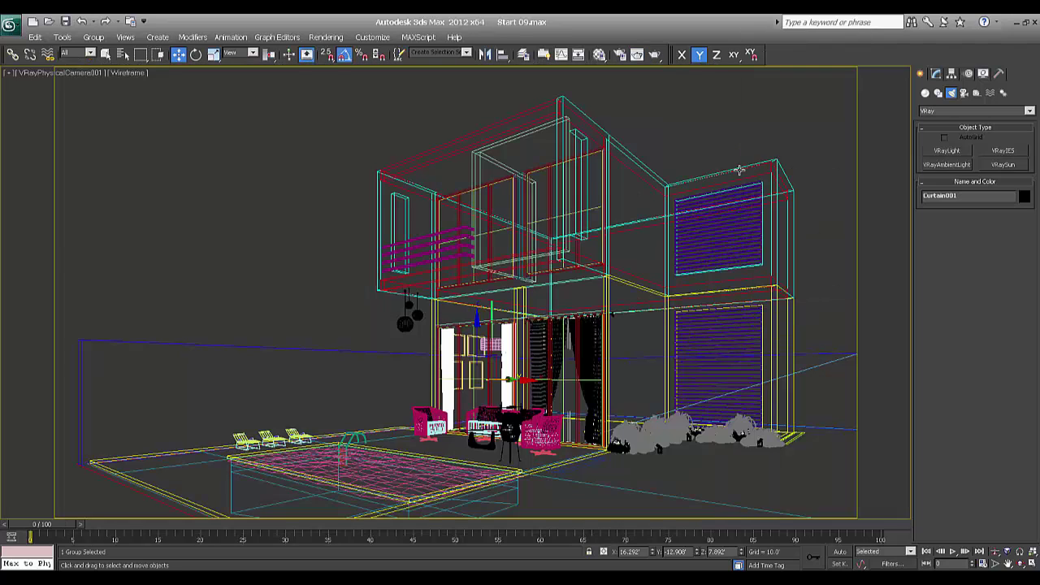
right_click(626, 270)
left_click(641, 281)
Reset all Material Editor slots to default materials.
key("m")
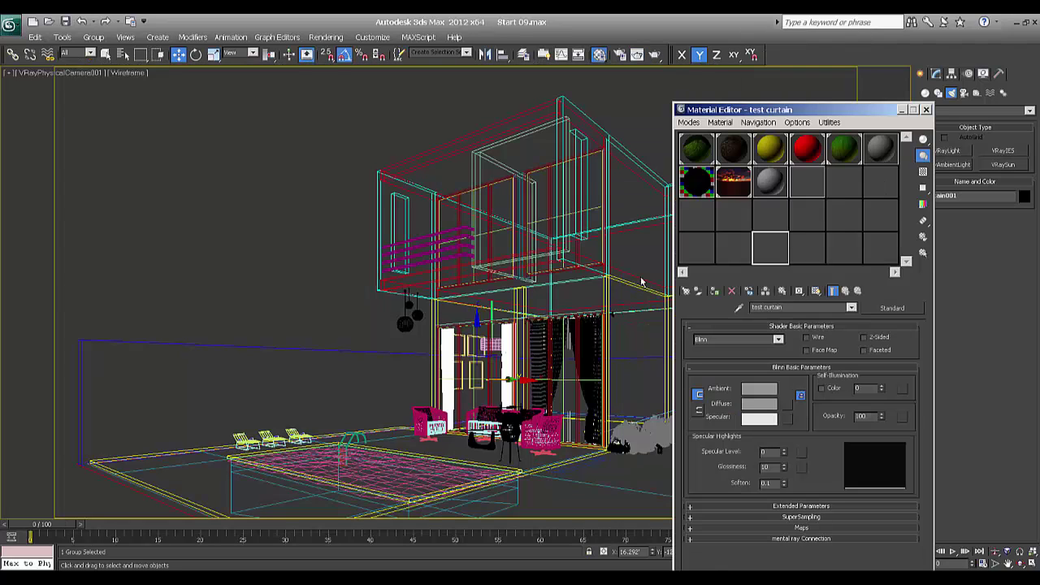
left_click_drag(821, 110, 762, 74)
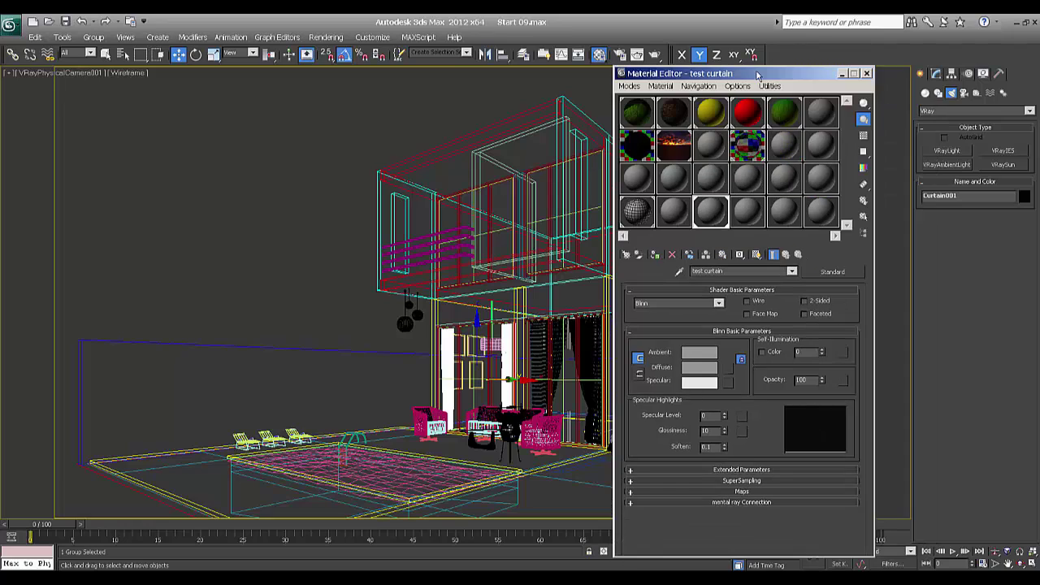
left_click(769, 86)
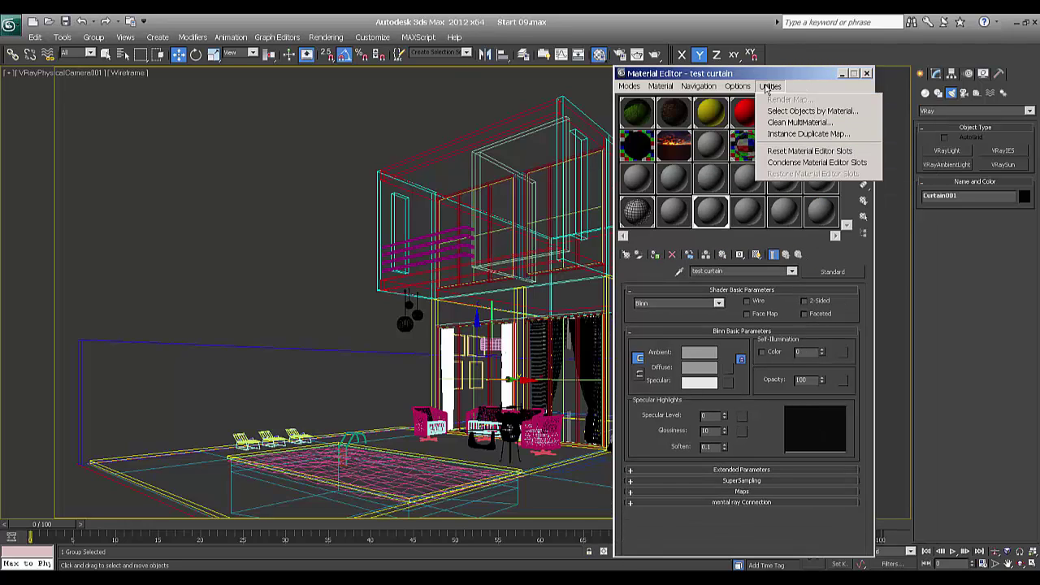
left_click(791, 153)
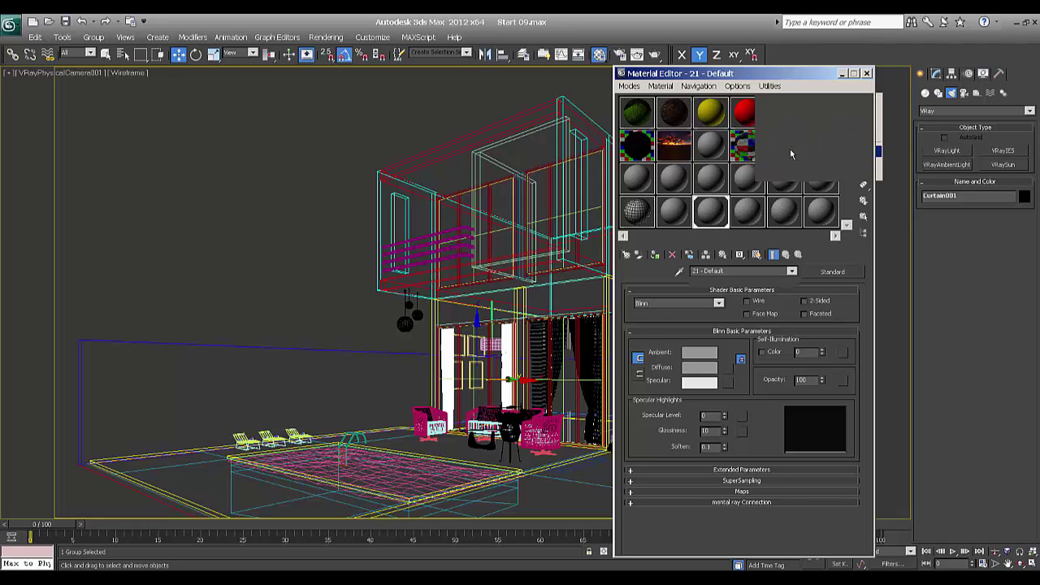
Change the first sample slot's material to VRayMtl and name it Grass.
left_click(638, 112)
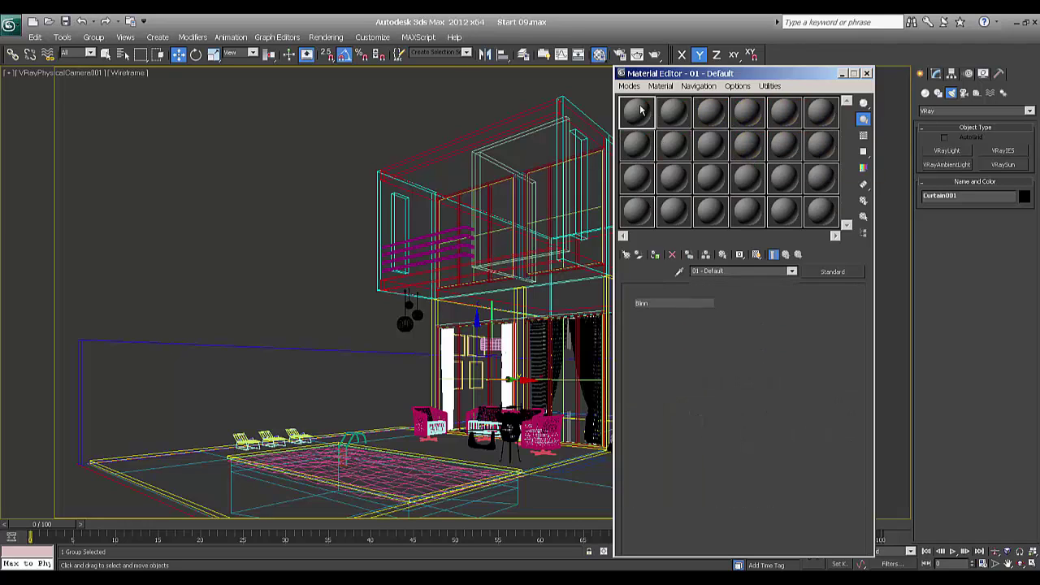
left_click_drag(662, 74, 726, 69)
left_click(894, 267)
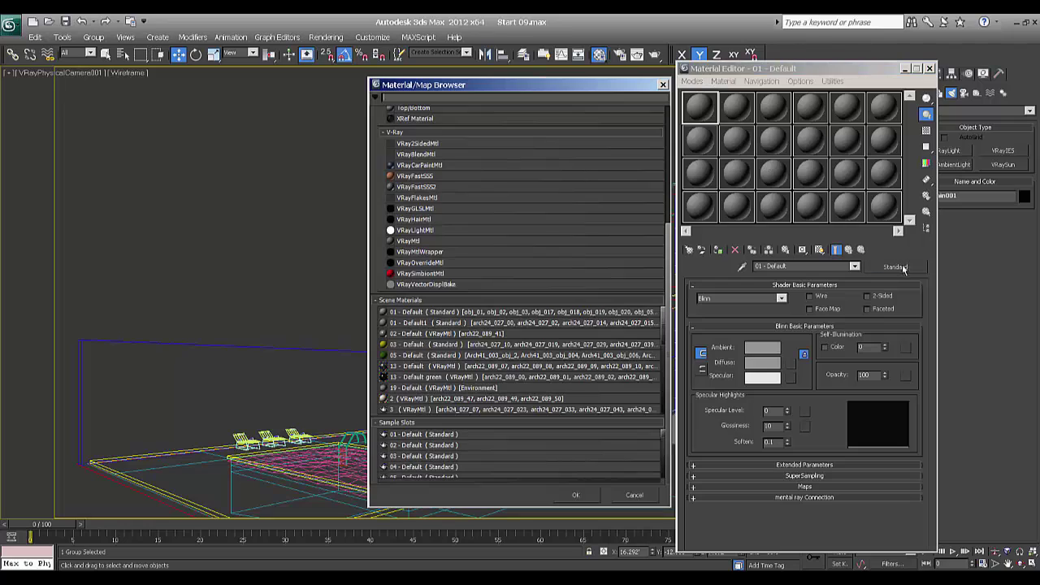
left_click(453, 253)
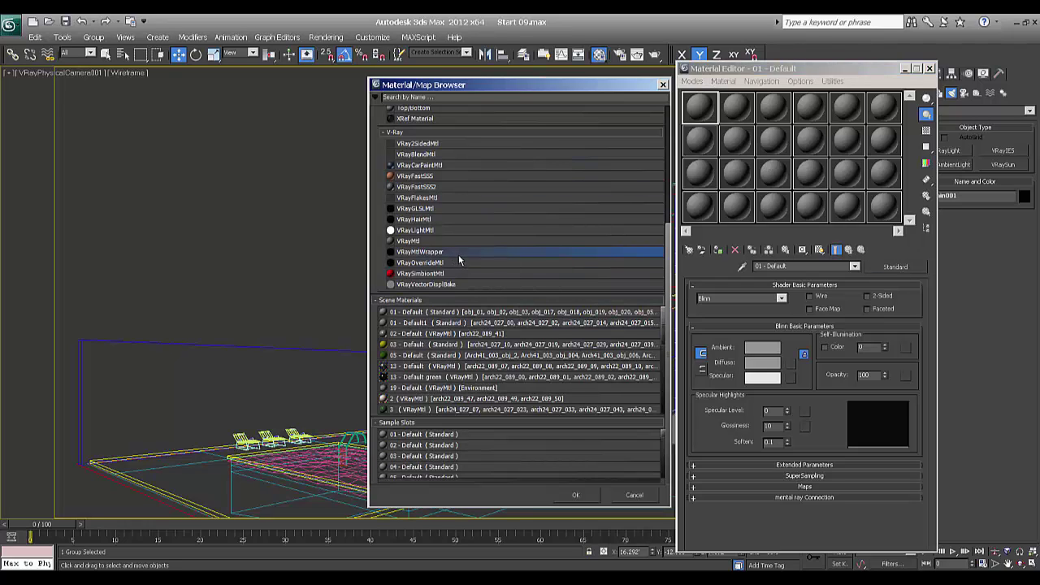
double_click(422, 241)
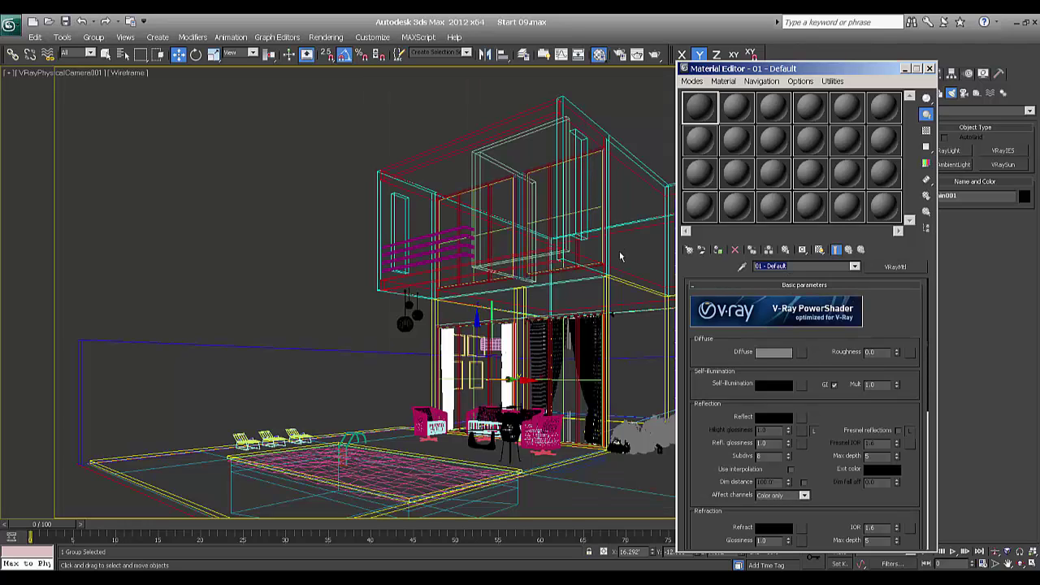
type("GI")
key("BackSpace")
key("BackSpace")
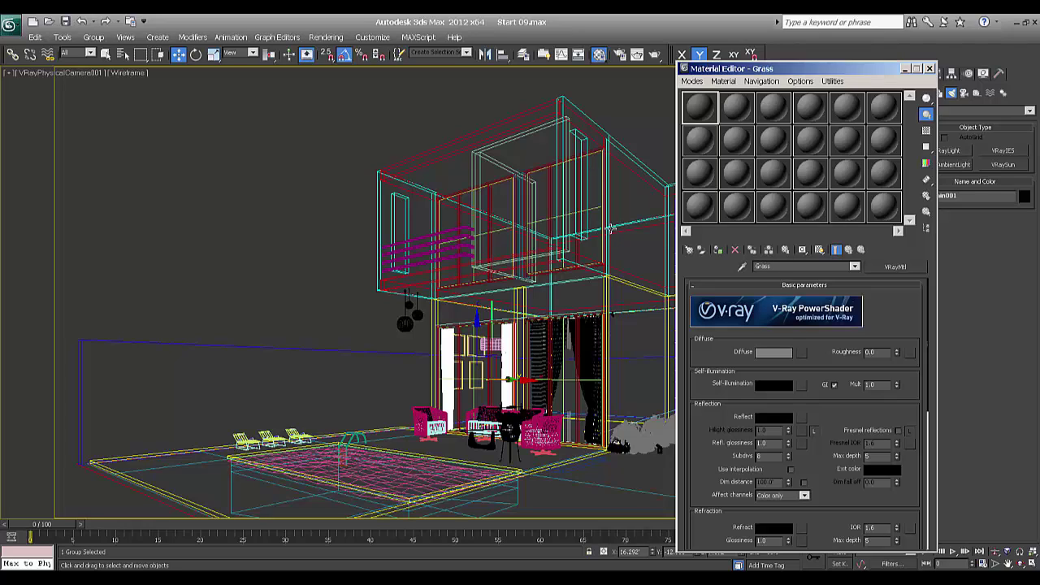
Load the bitmap grassHR.jpg as the Grass material's diffuse map.
left_click(801, 353)
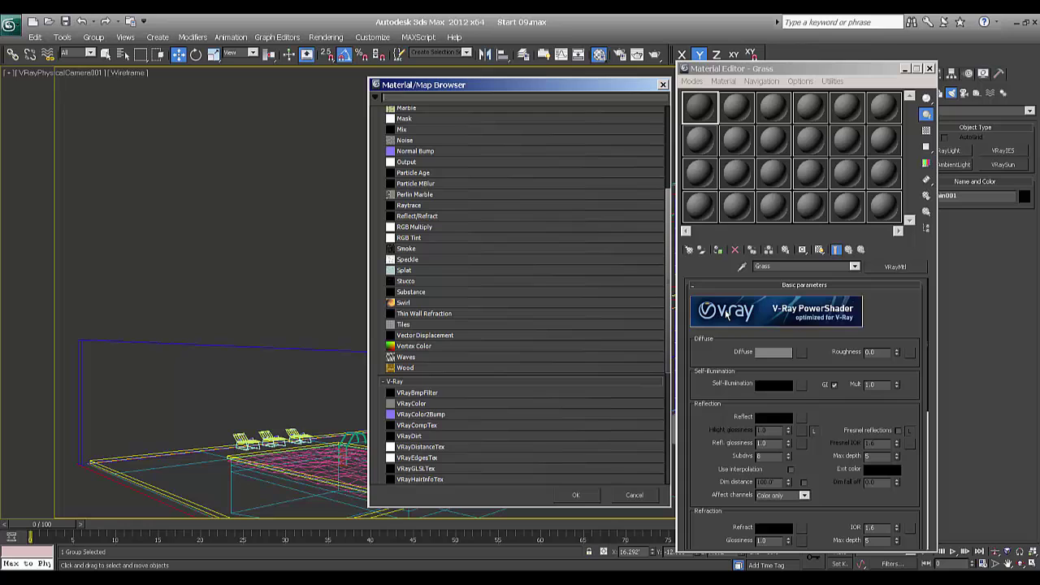
left_click(509, 206)
scroll(509, 207, "up", 5)
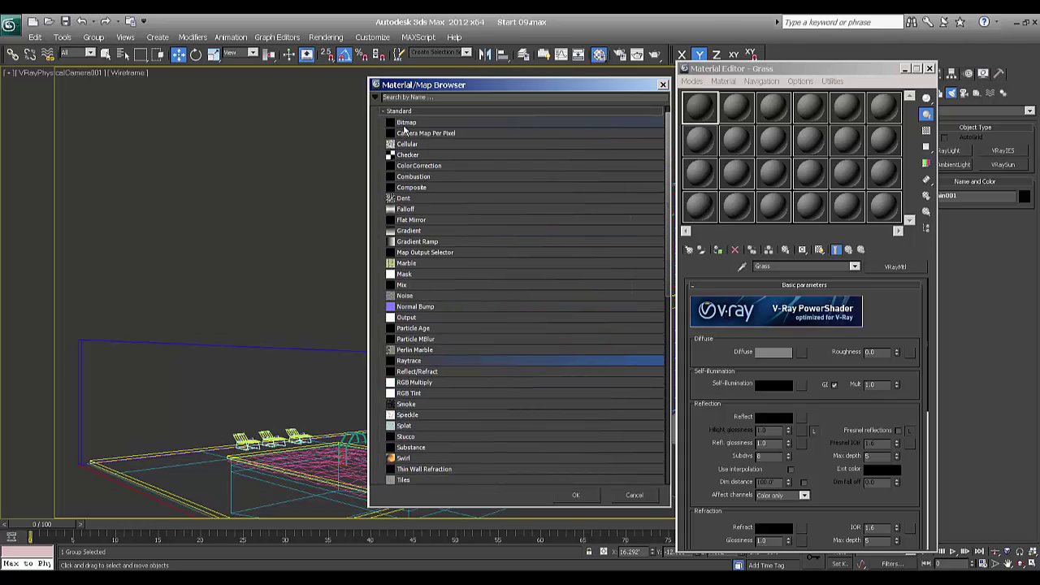
double_click(404, 124)
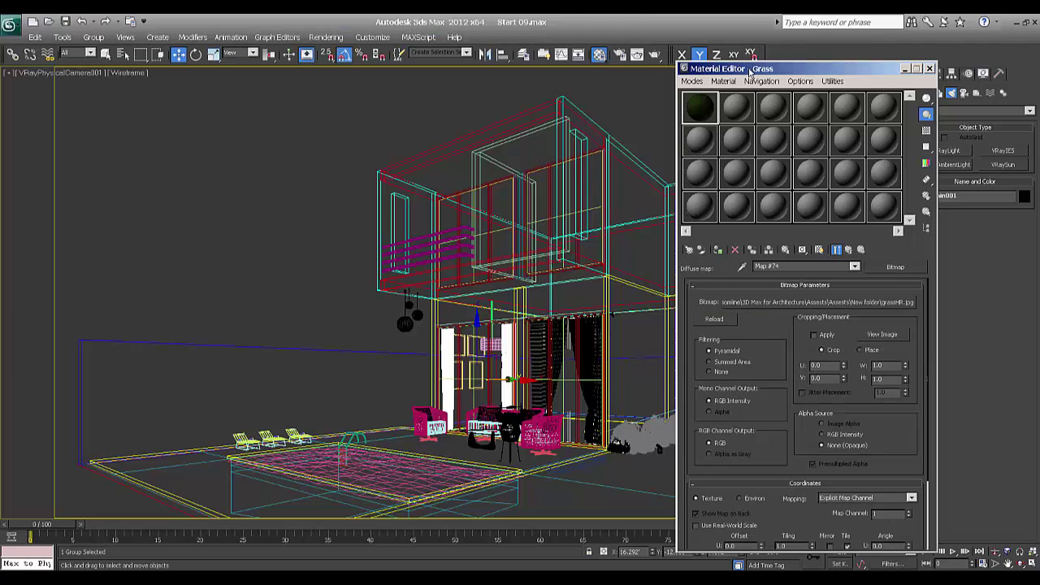
Select the ground plane in the camera view and switch the viewport display to shaded.
left_click_drag(296, 86, 157, 76)
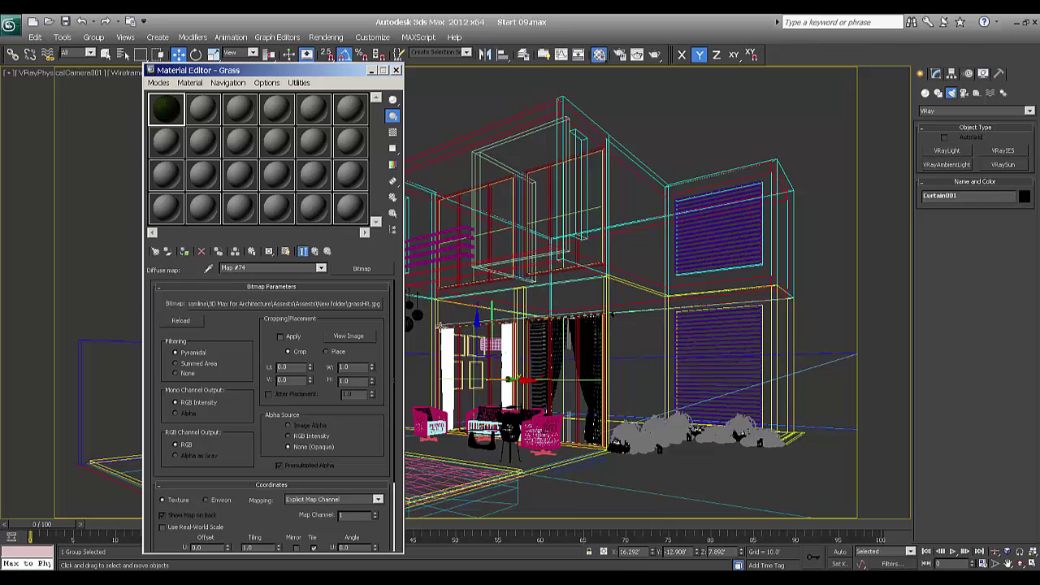
left_click(662, 496)
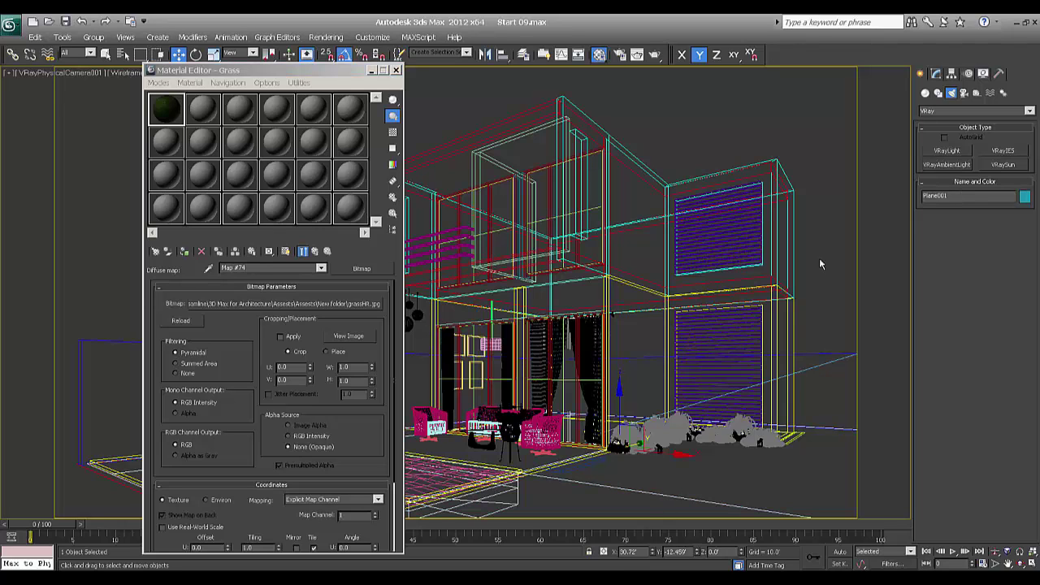
left_click_drag(211, 70, 70, 86)
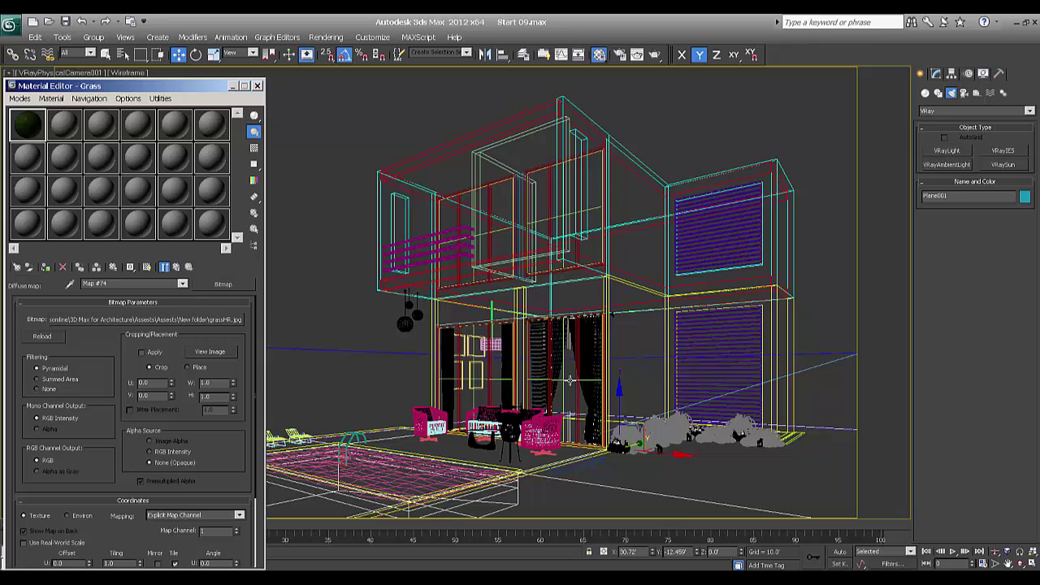
right_click(566, 376)
left_click(585, 391)
key("F3")
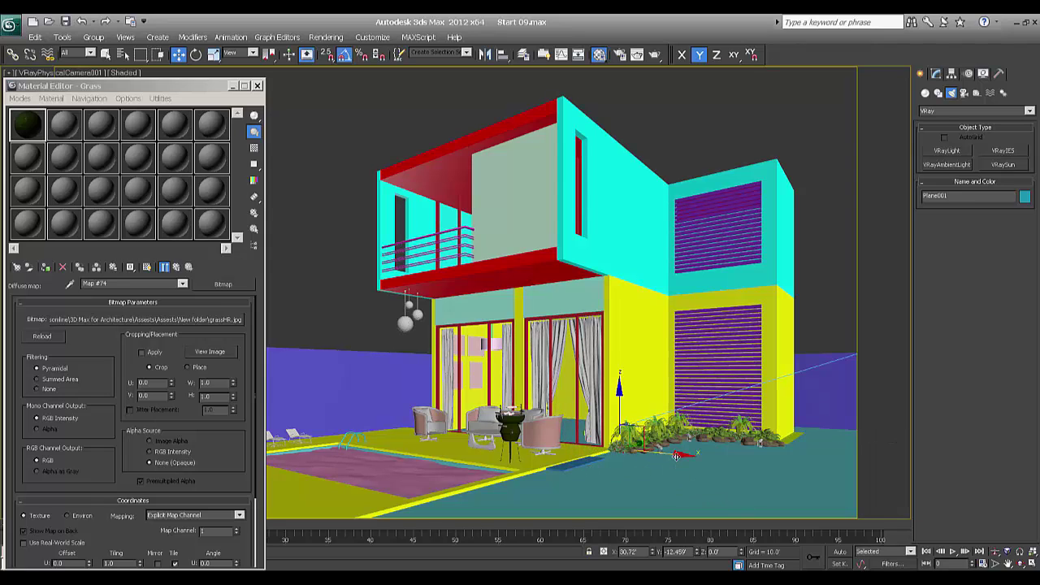
key("F3")
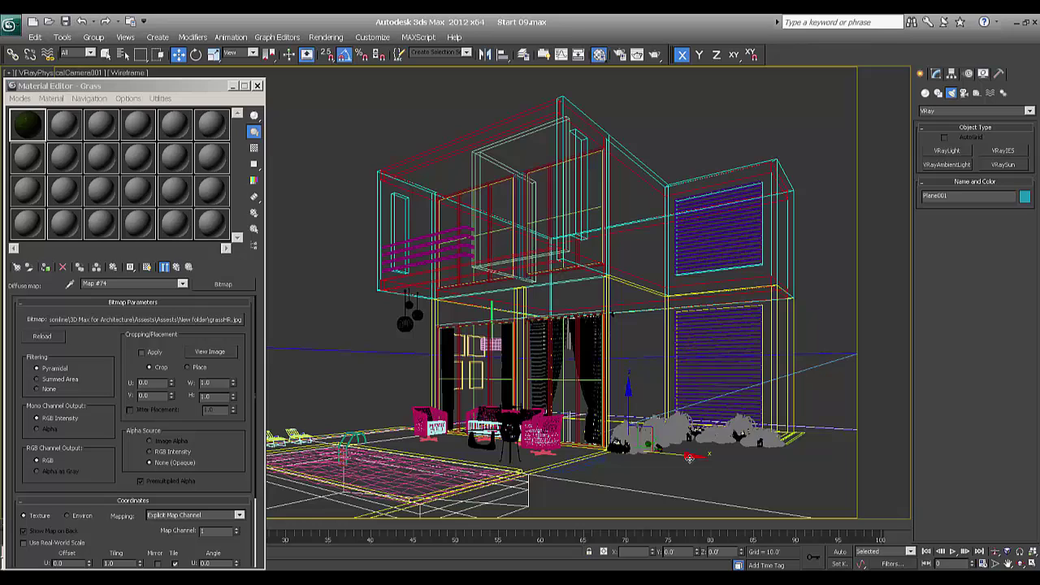
key("F3")
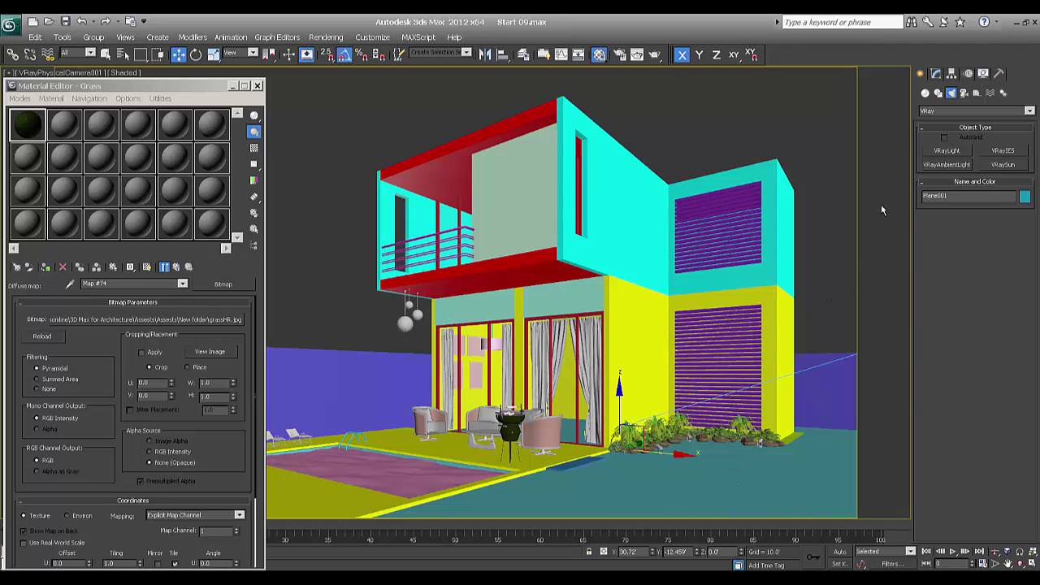
left_click(936, 73)
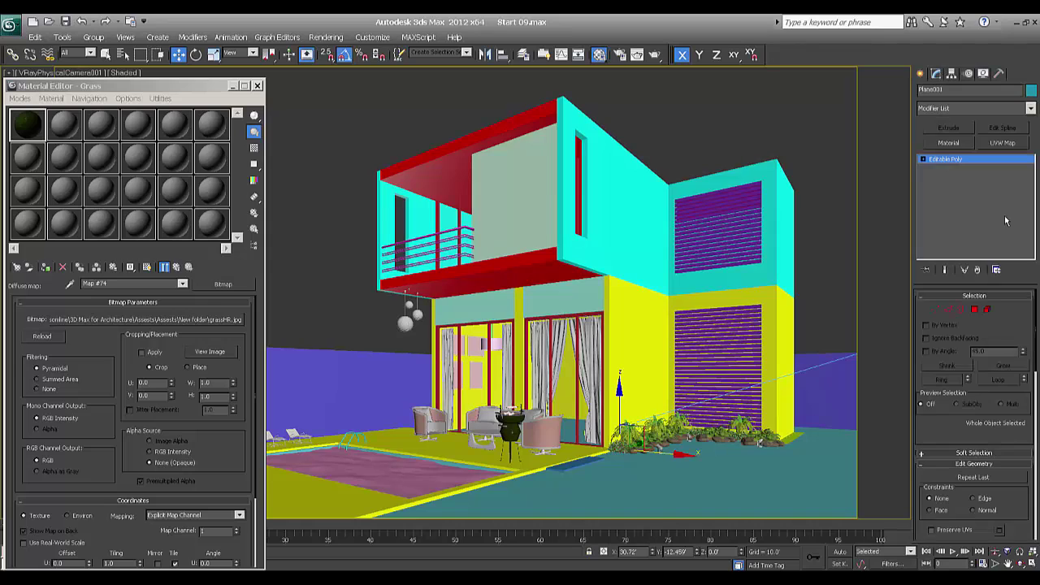
key("4")
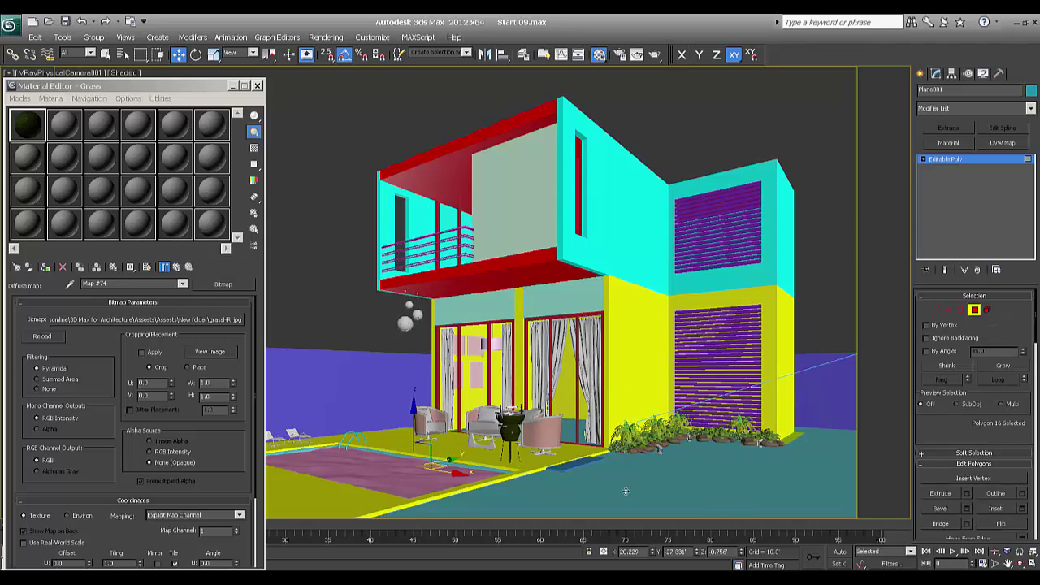
left_click(626, 491)
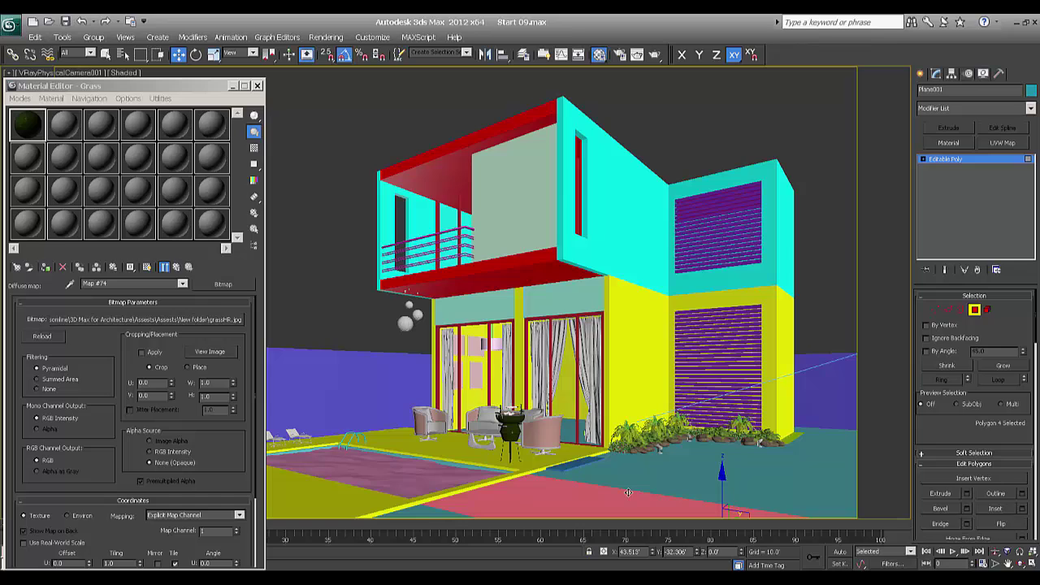
right_click(616, 379)
left_click(920, 79)
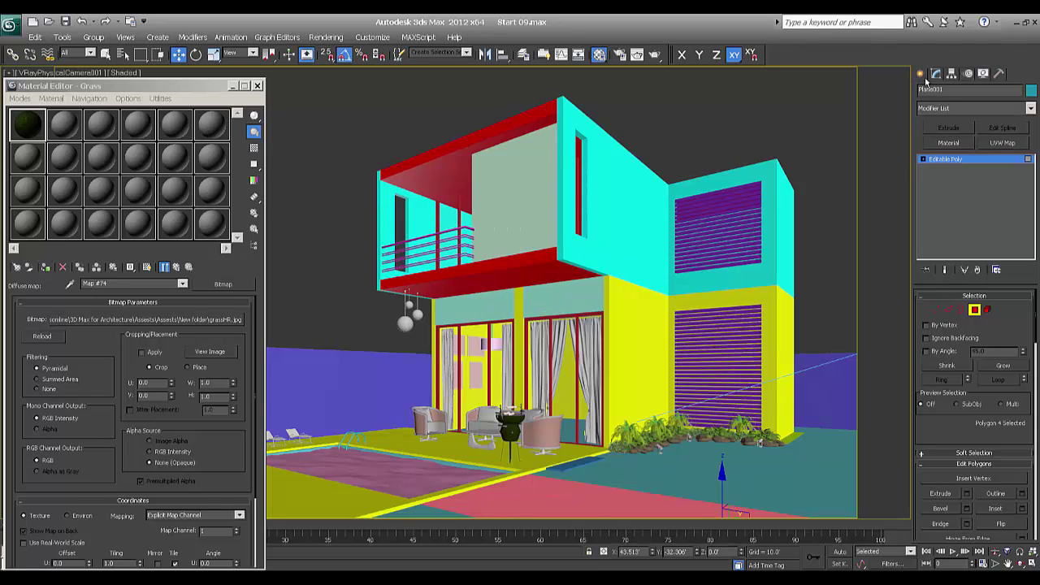
left_click(921, 74)
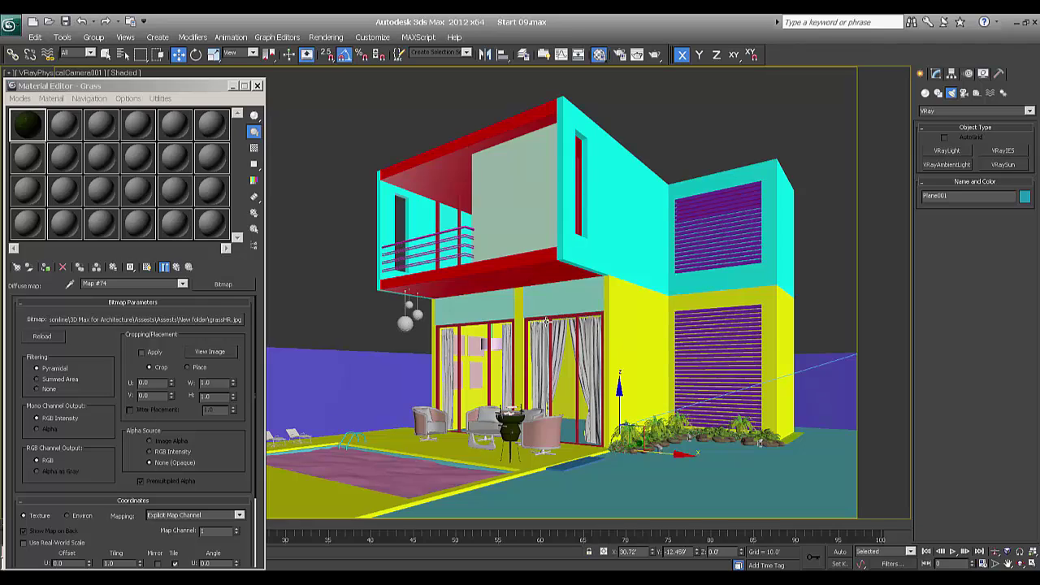
Switch to a Perspective view looking down on the house and lot, displayed with edged faces.
key("p")
scroll(546, 321, "down", 5)
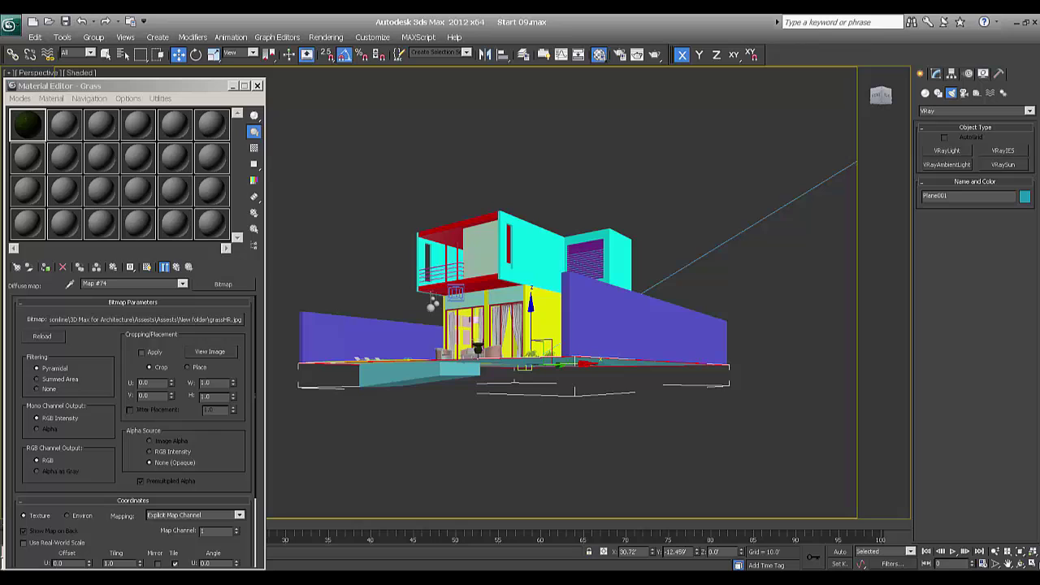
left_click(1021, 563)
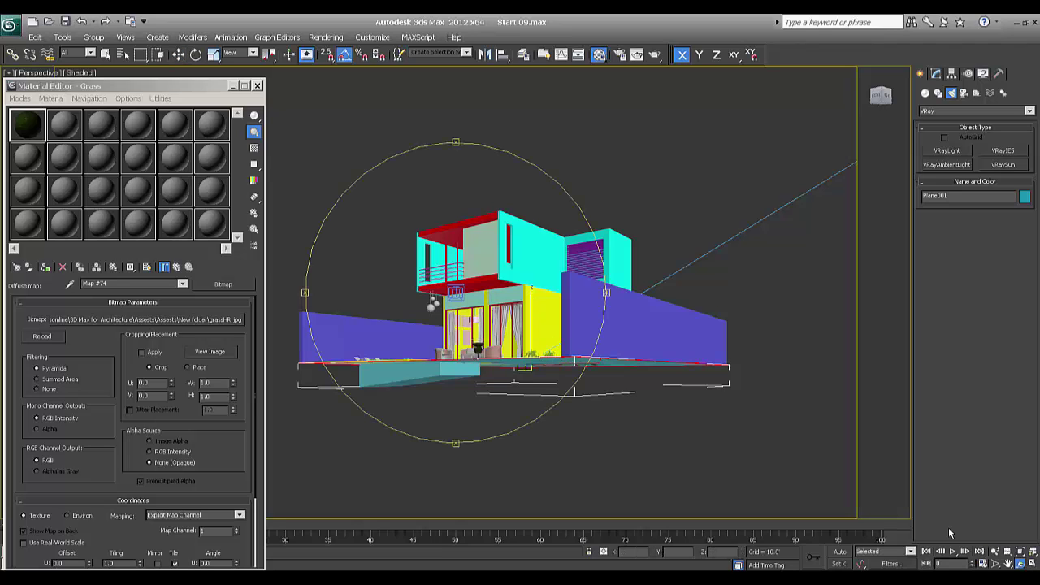
left_click_drag(476, 297, 520, 360)
key("w")
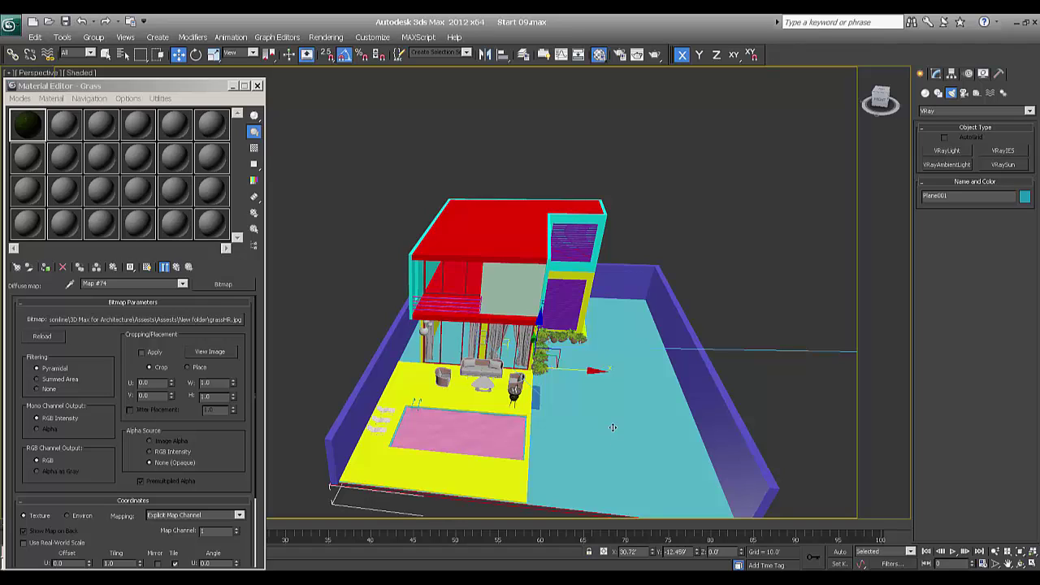
key("F4")
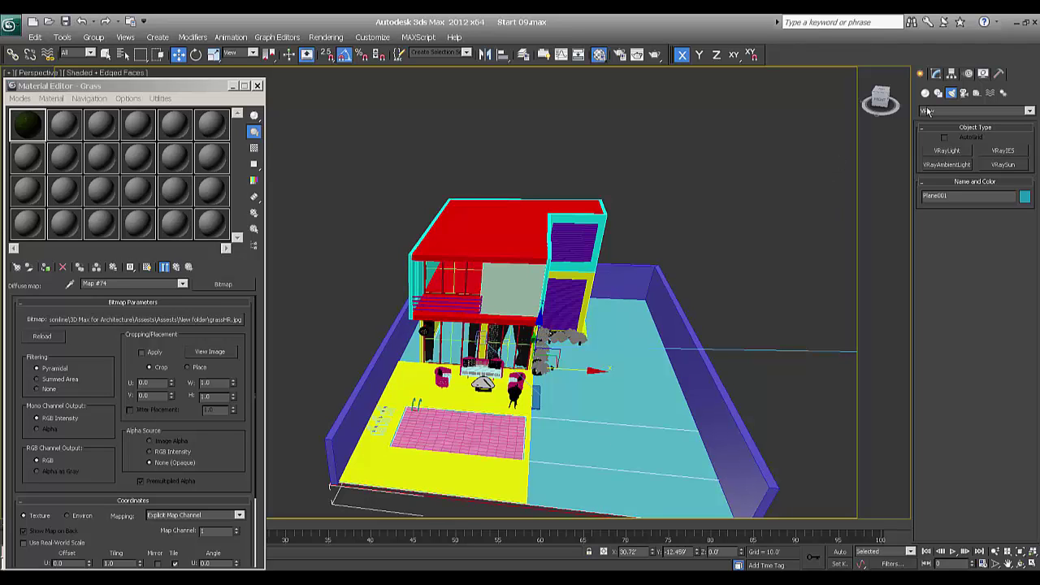
Select the three lawn polygons of the ground plane beside the terrace and house, and set their material ID to 1.
left_click(937, 74)
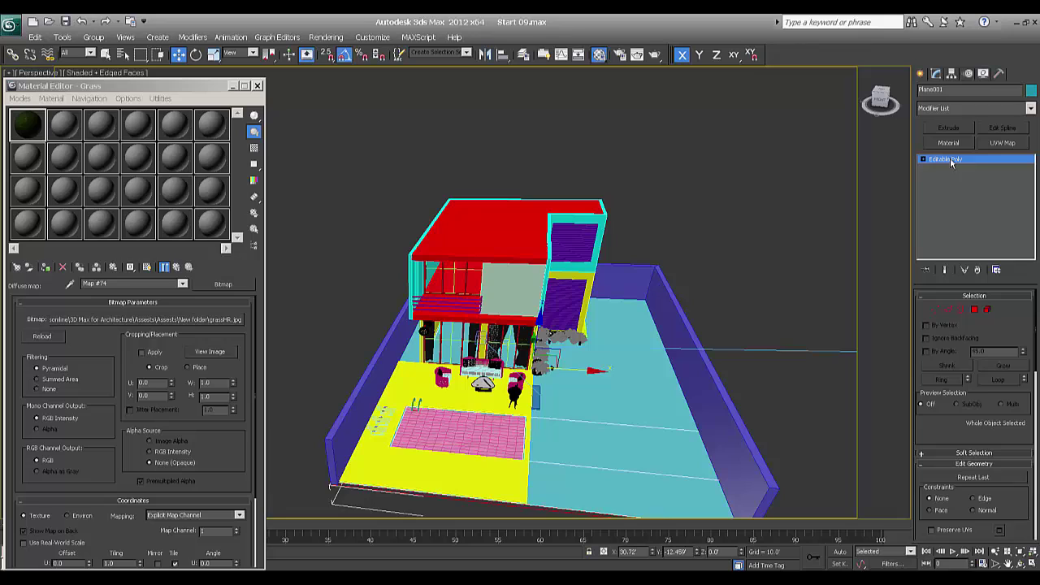
left_click(976, 311)
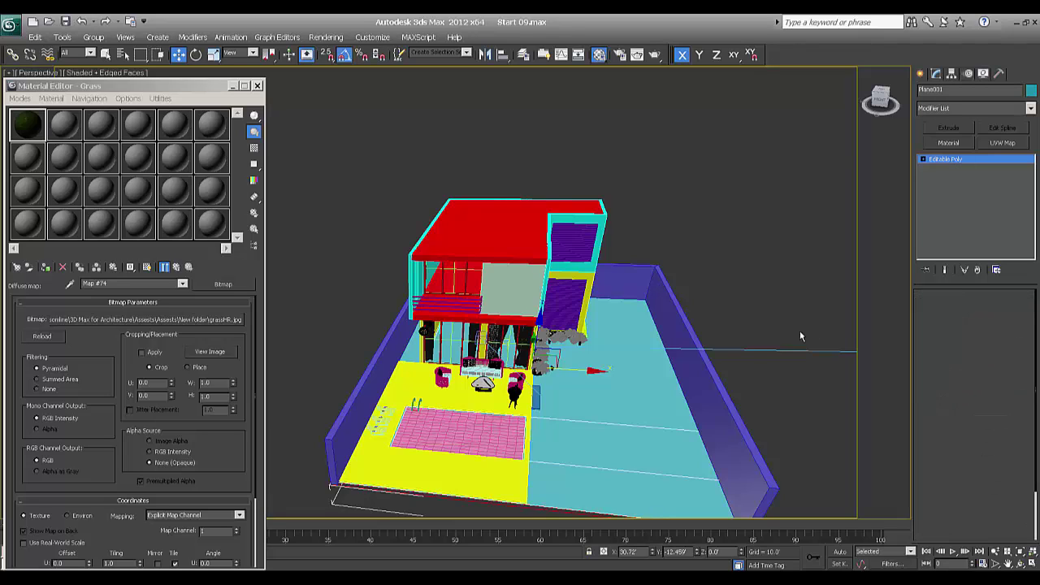
left_click(623, 426)
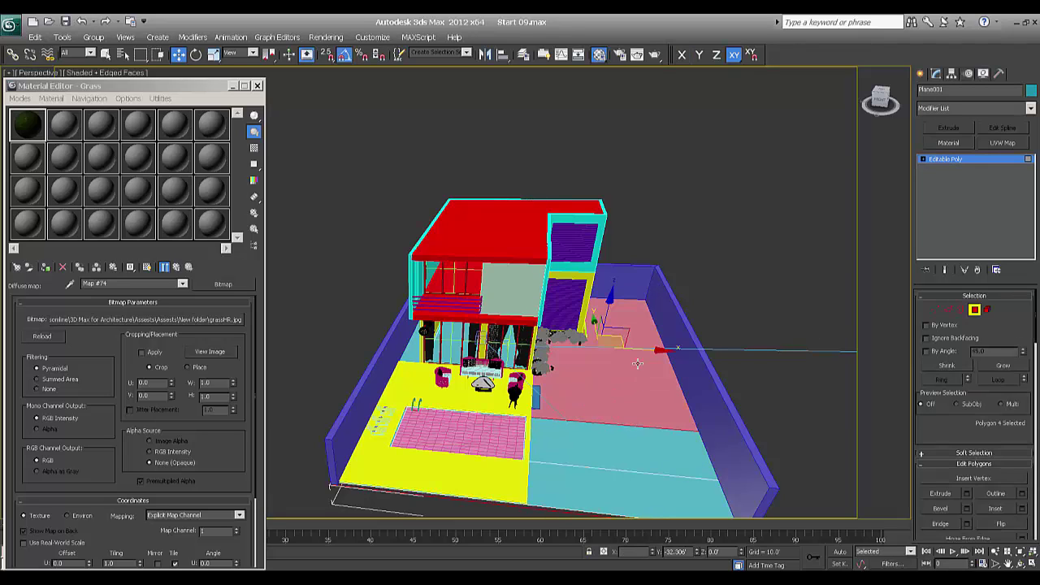
left_click(620, 446, "ctrl")
left_click(616, 479, "ctrl")
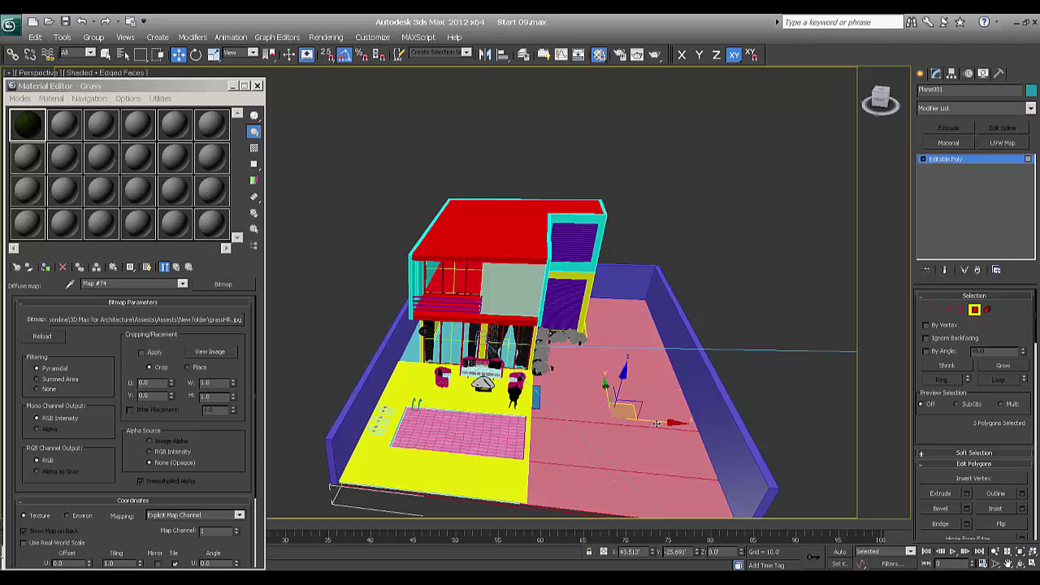
scroll(967, 382, "down", 3)
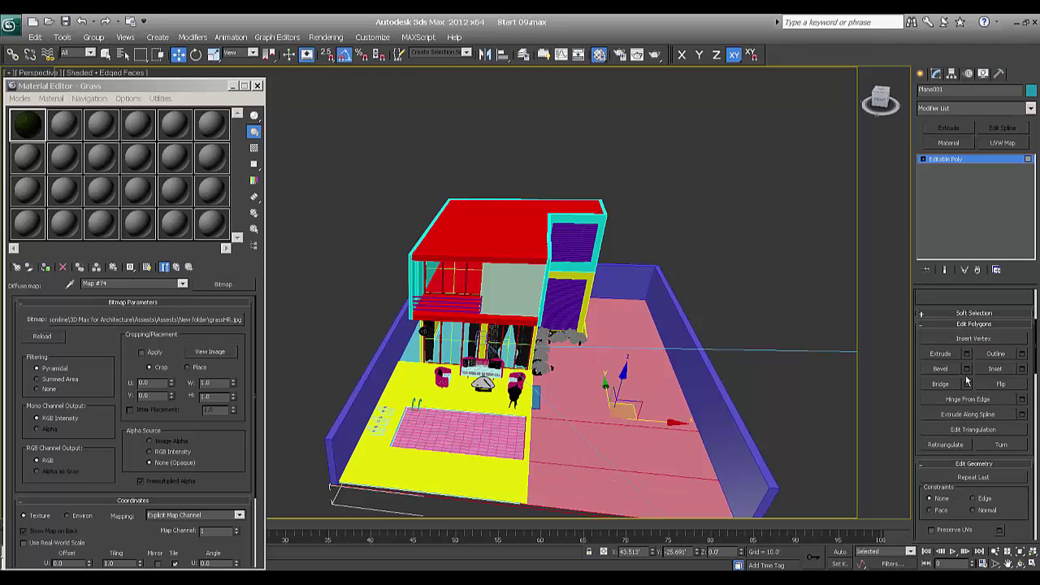
scroll(975, 390, "down", 5)
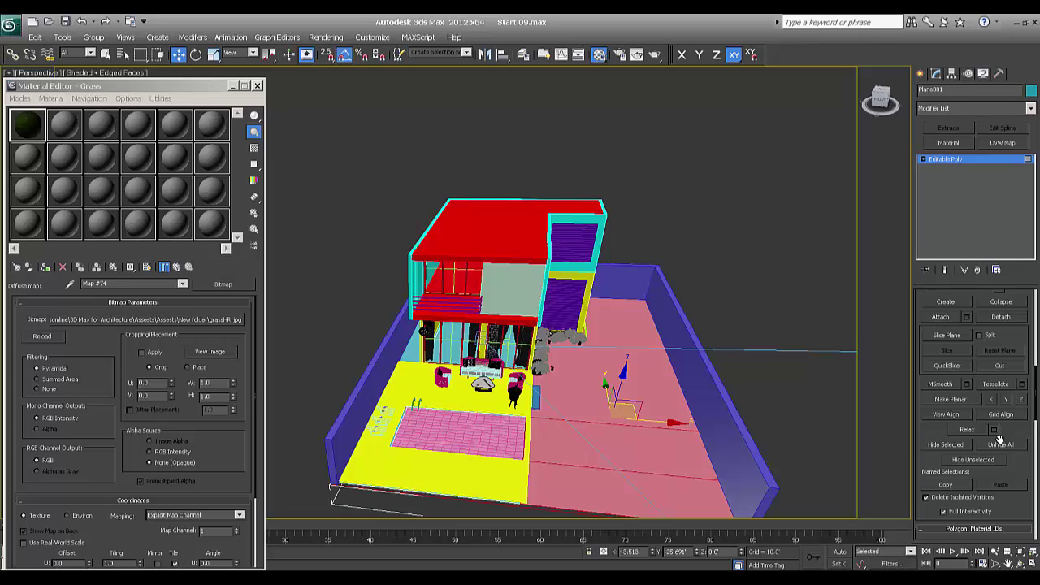
scroll(1000, 440, "down", 3)
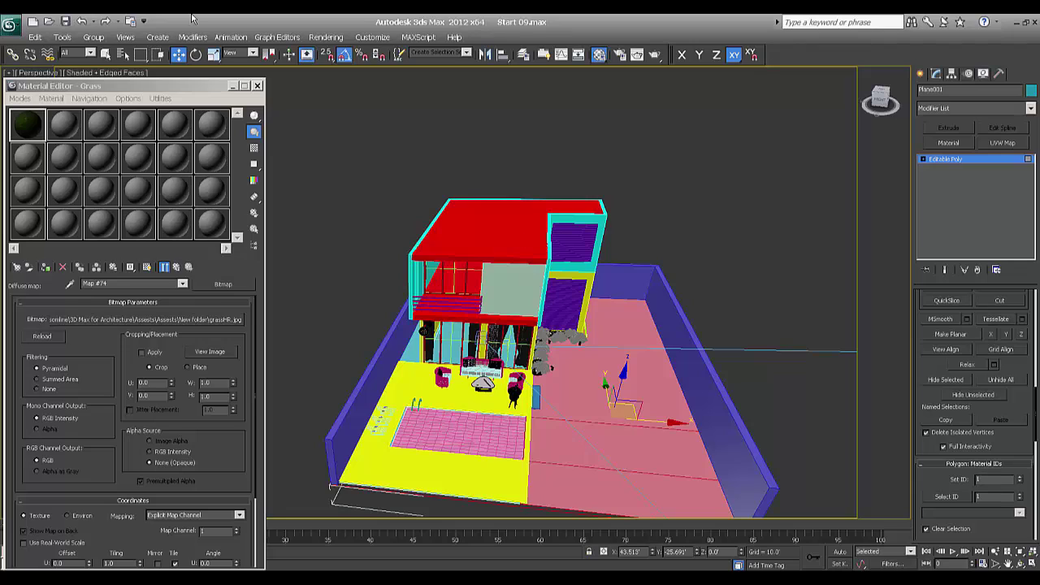
Invert the polygon selection, set the material ID of the remaining ground plane polygons to 2, and leave polygon editing.
left_click(35, 38)
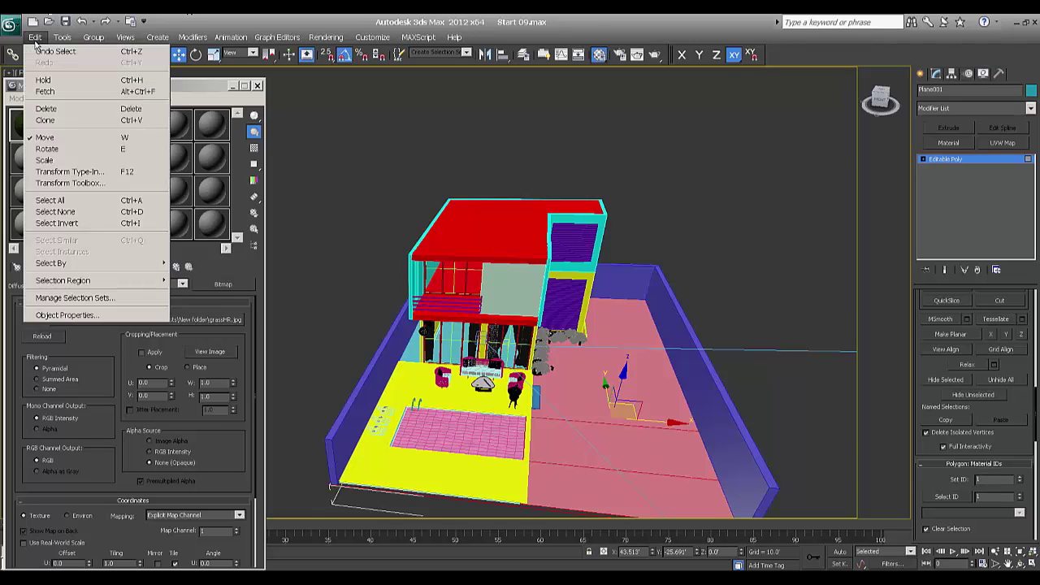
left_click(57, 223)
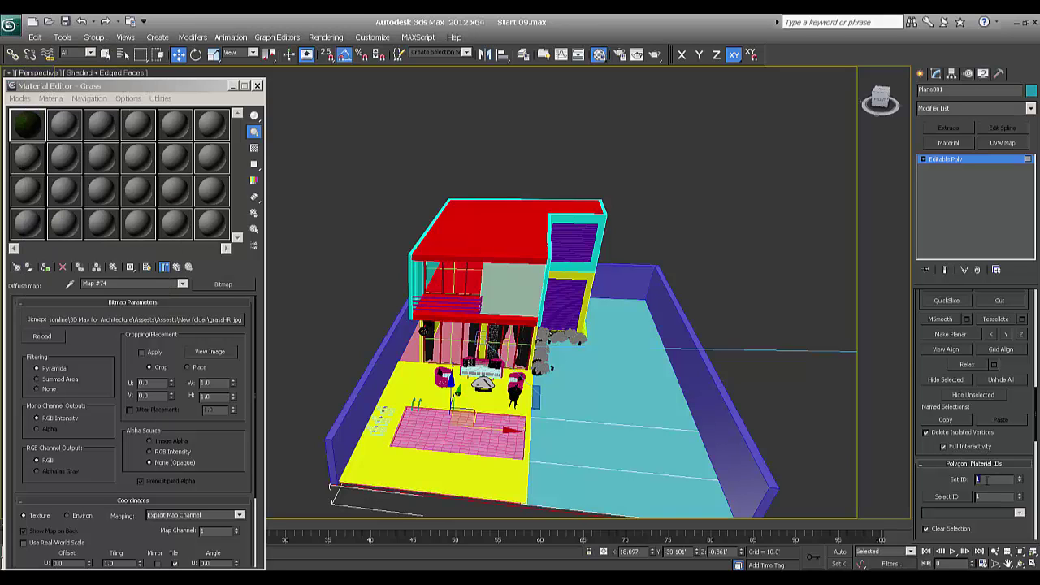
left_click(920, 73)
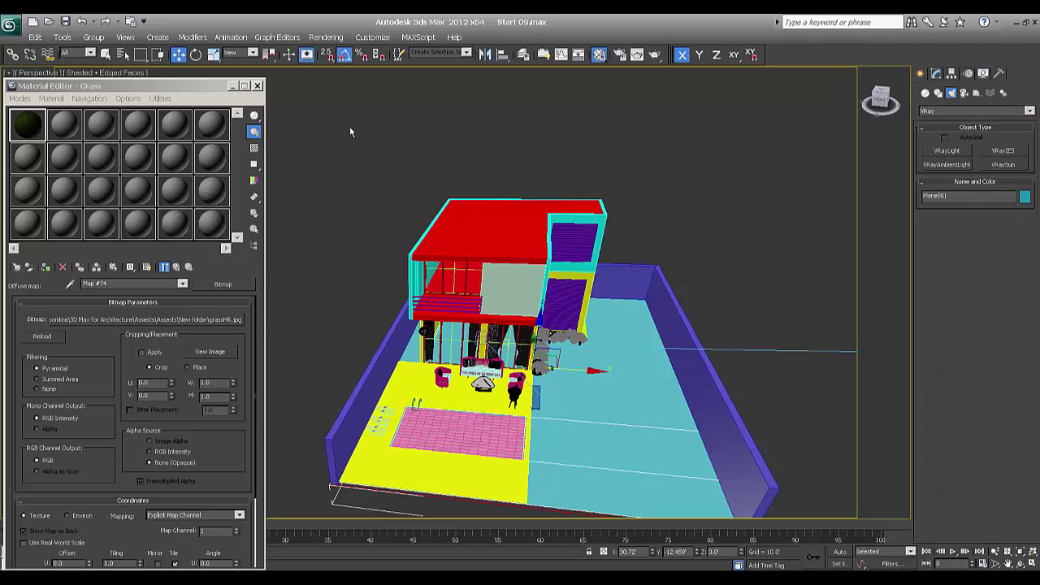
Change the second sample slot's material to Multi/Sub-Object, keeping the old material as a sub-material.
left_click(67, 132)
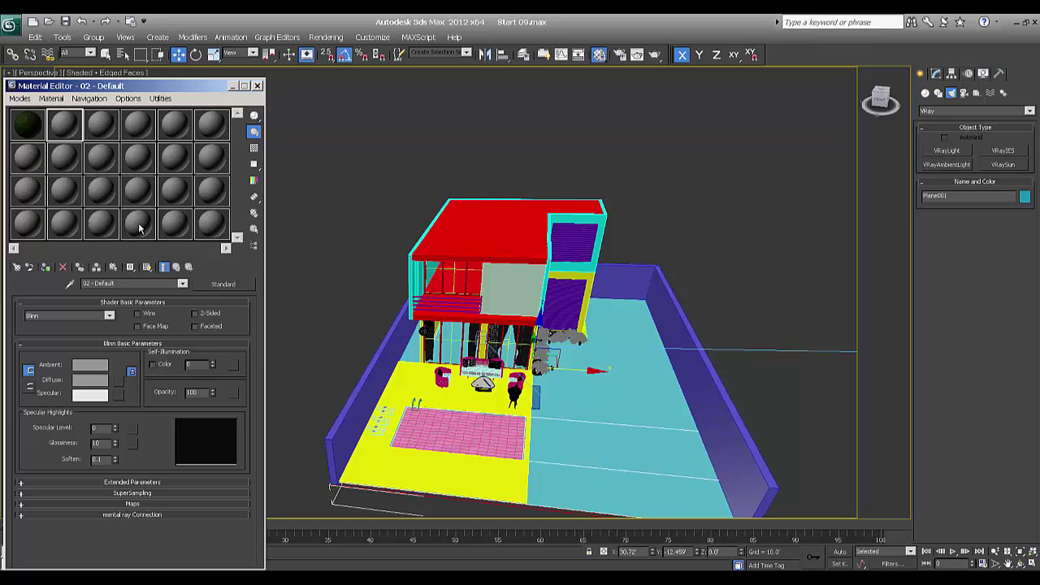
left_click(223, 284)
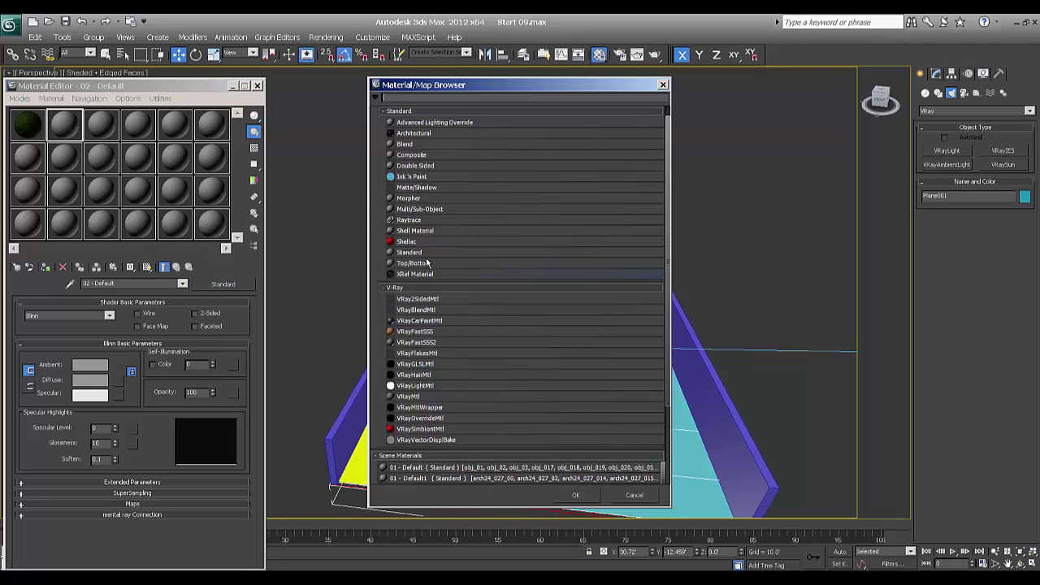
double_click(423, 220)
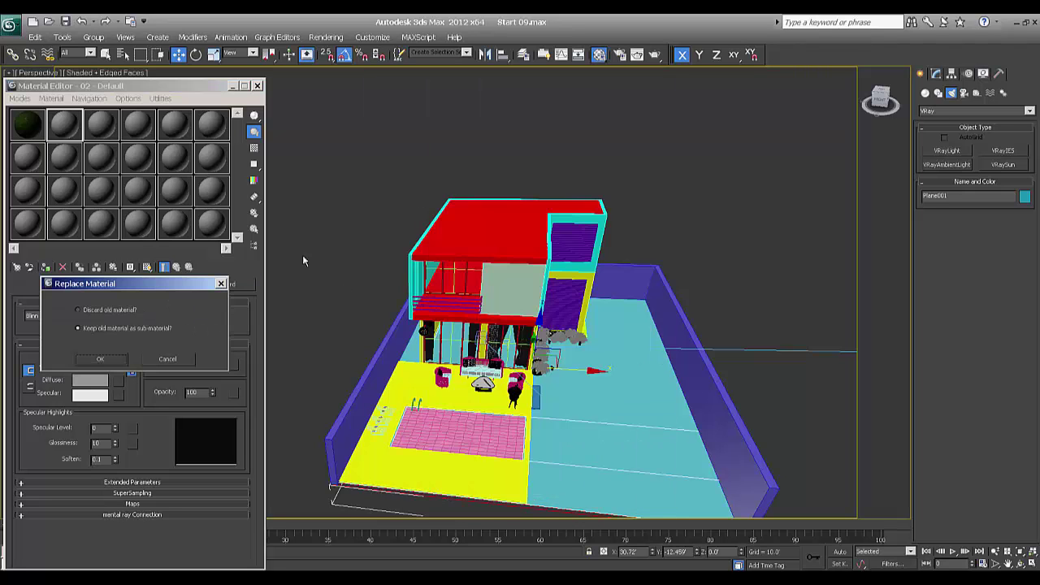
left_click(98, 360)
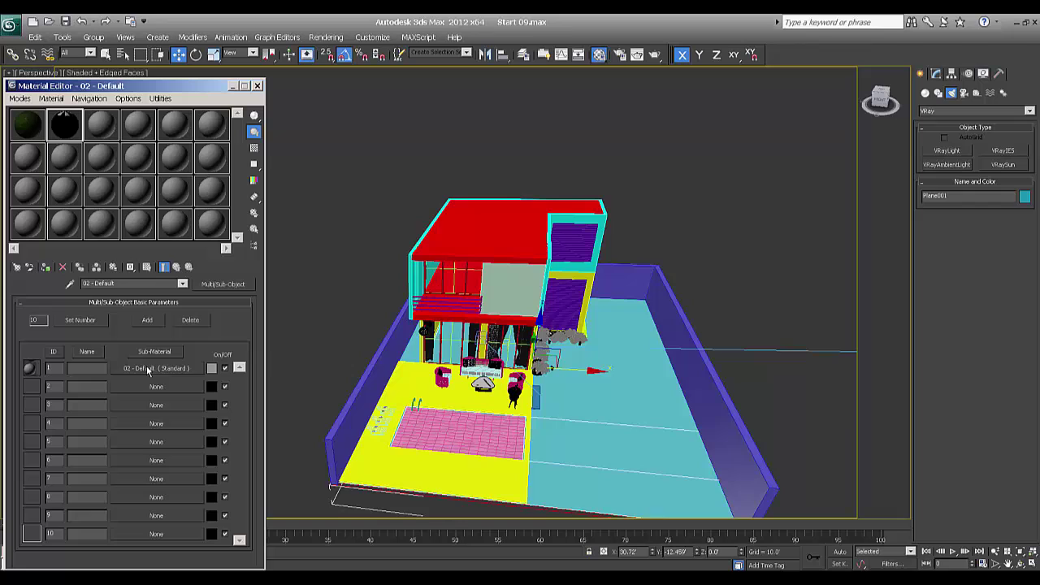
Add the Grass material as an instance in the Multi/Sub-Object's second sub-material and swap it with the first one.
left_click(29, 127)
left_click(55, 137)
left_click_drag(173, 390, 173, 390)
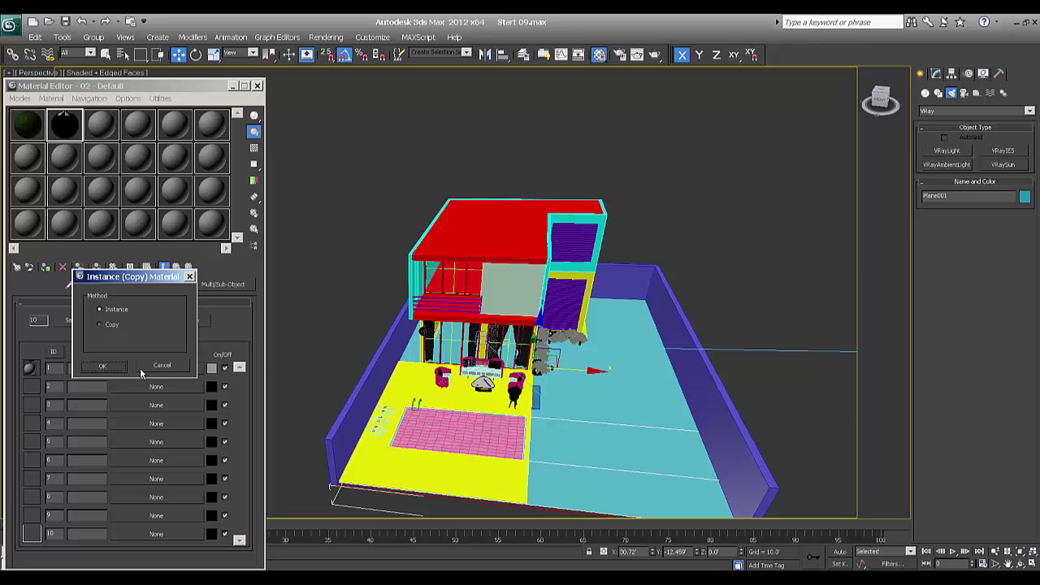
left_click(121, 368)
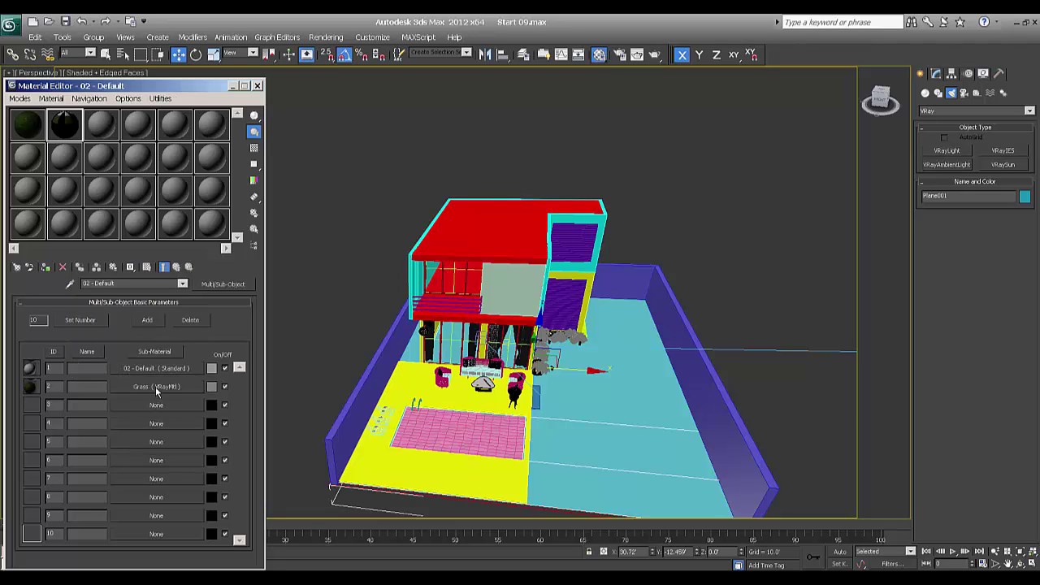
left_click_drag(157, 391, 151, 368)
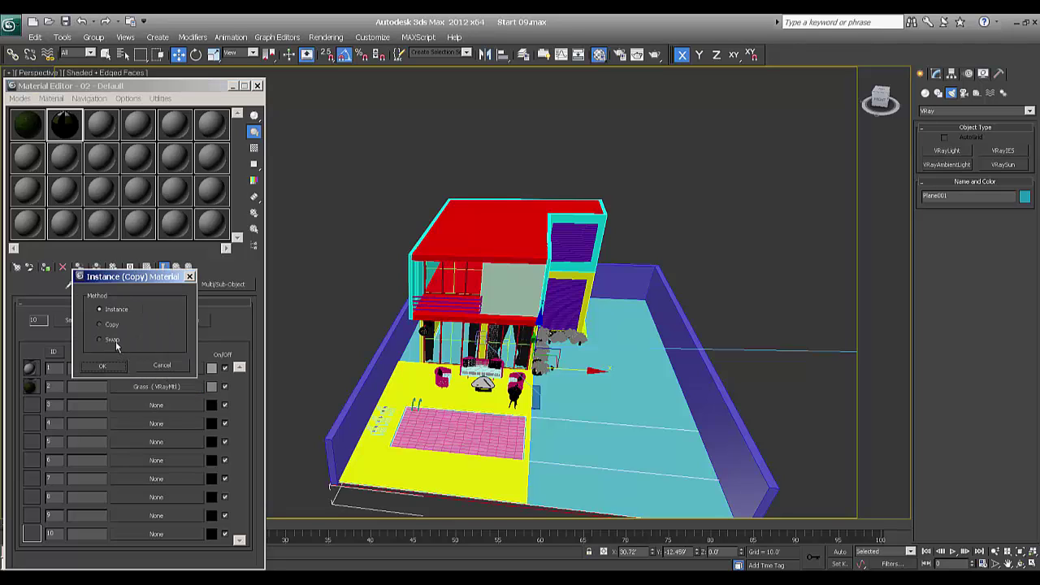
left_click(102, 366)
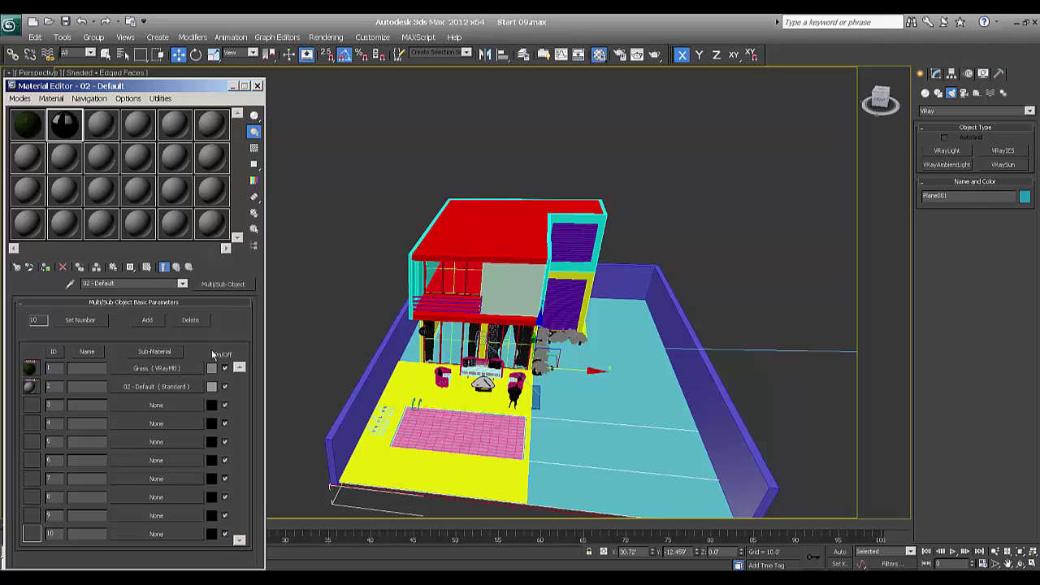
Go into the Grass sub-material's diffuse bitmap, examine the grassHR.jpg image in full, and close the preview.
left_click(162, 370)
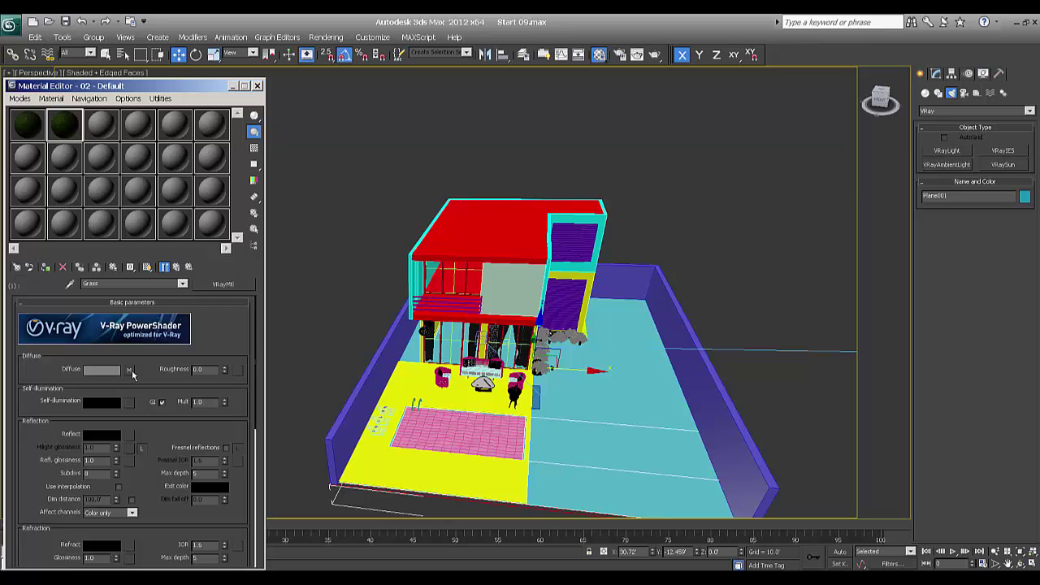
left_click(130, 370)
scroll(201, 380, "down", 5)
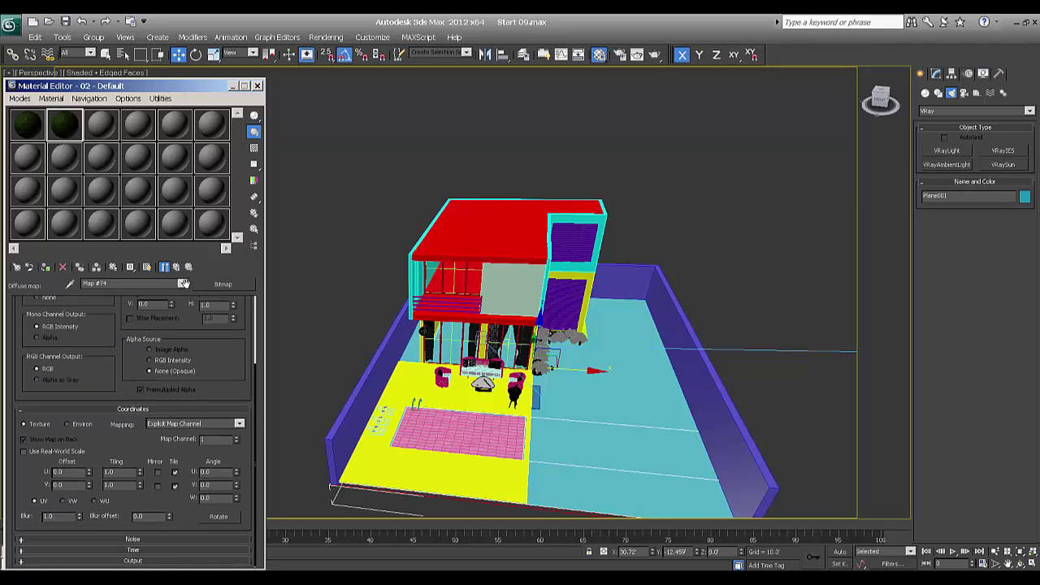
scroll(182, 342, "up", 5)
left_click(213, 352)
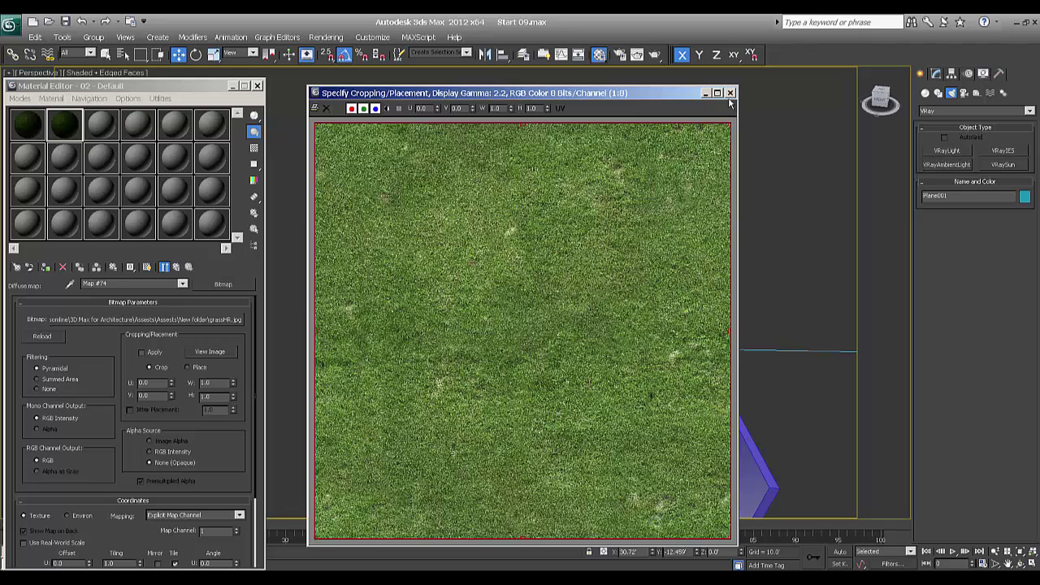
left_click(731, 93)
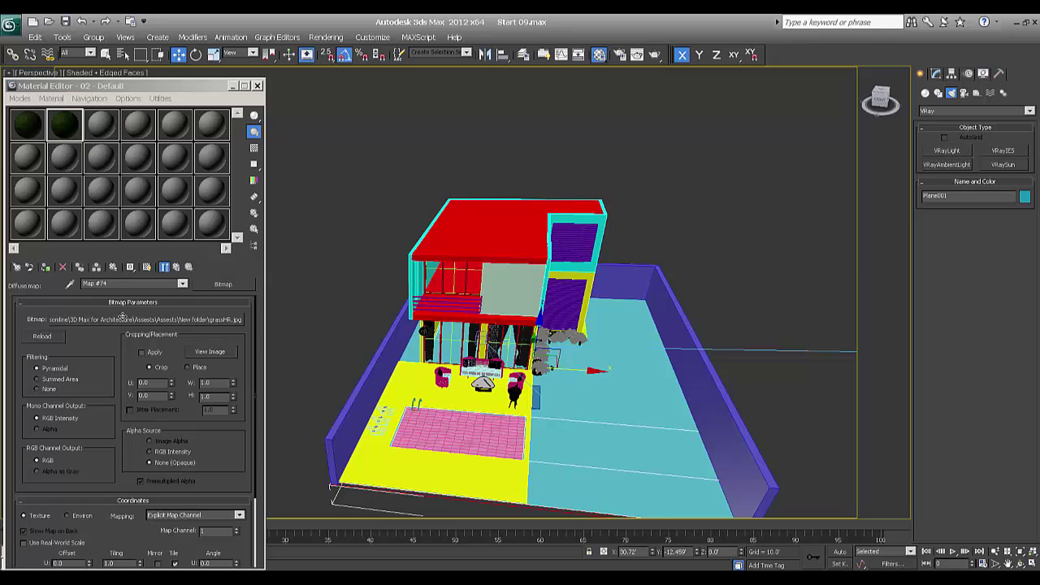
Assign the Multi/Sub-Object material to the ground plane under the name grass, show its texture in the viewport, and close the Material Editor.
left_click(46, 267)
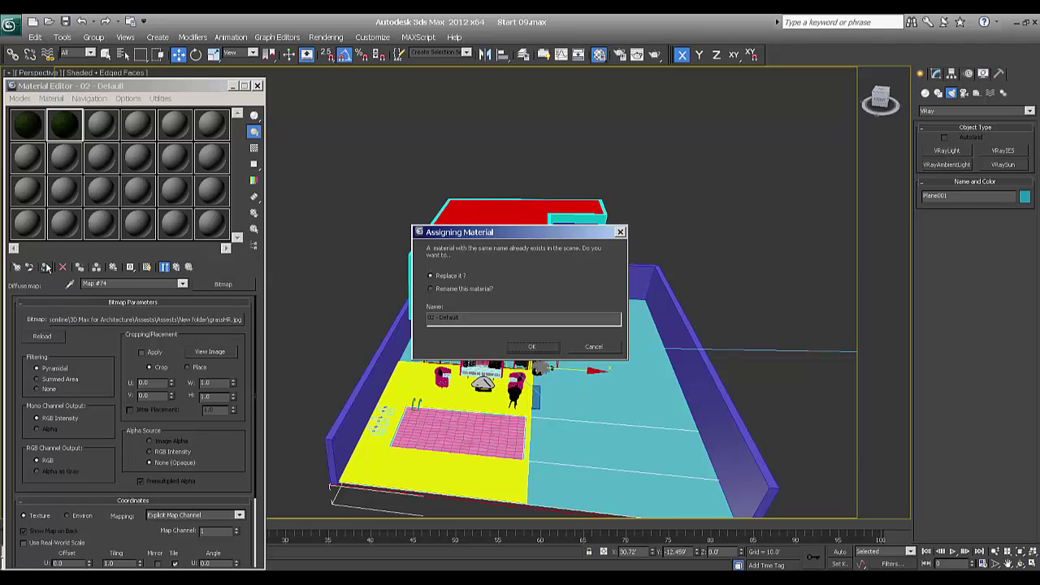
left_click(444, 289)
type("grass")
left_click(532, 347)
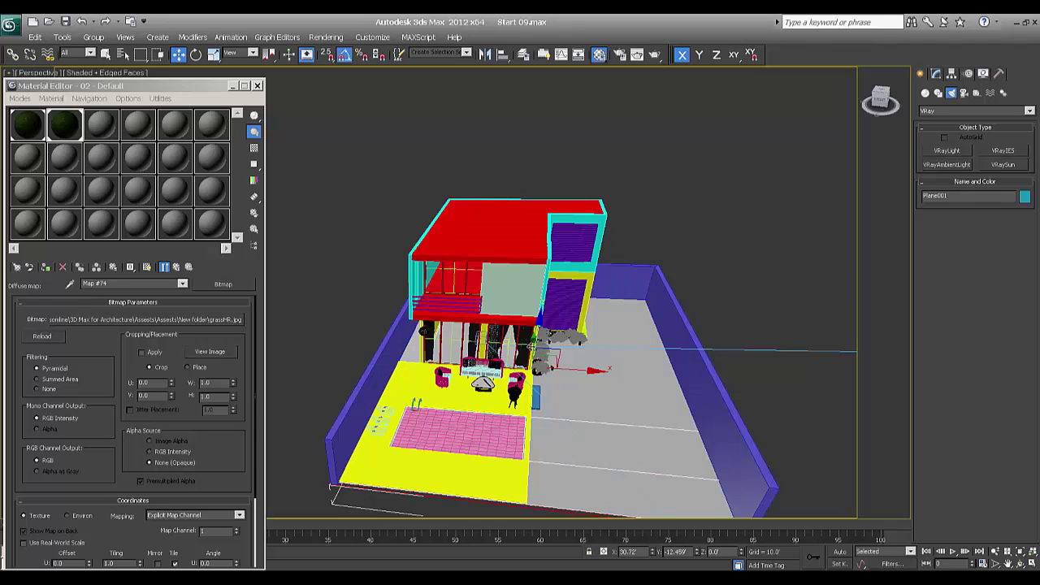
left_click(146, 270)
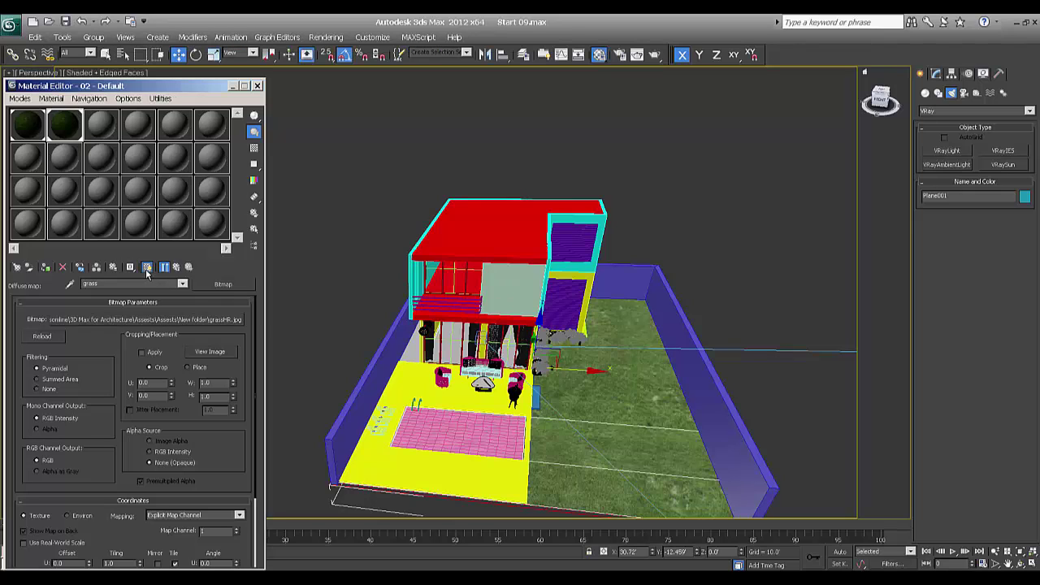
left_click(257, 85)
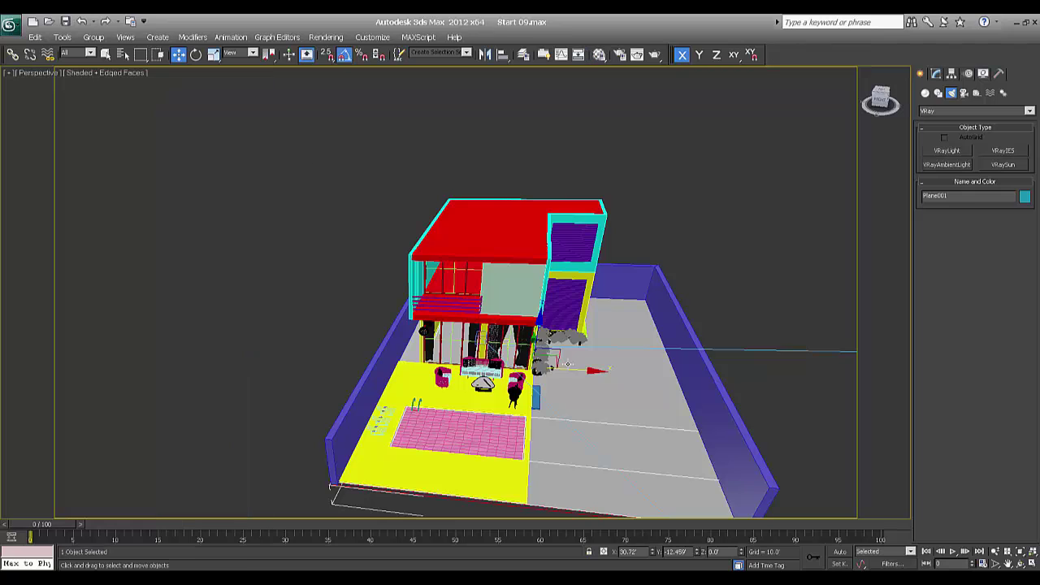
Save the scene.
middle_click_drag(556, 345, 519, 331, "alt")
scroll(517, 324, "up", 4)
scroll(517, 330, "up", 4)
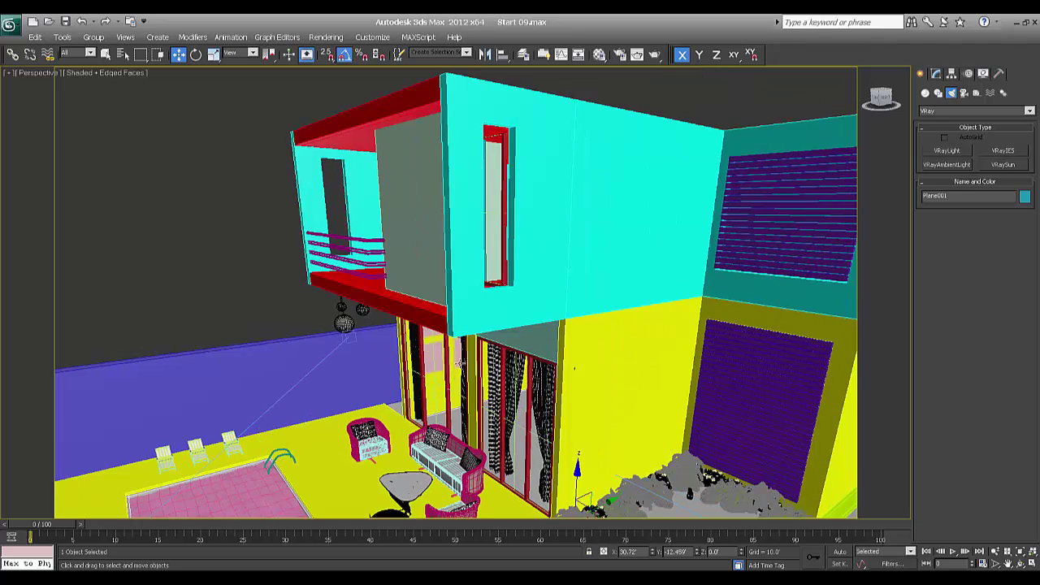
scroll(461, 366, "down", 2)
mouse_move(465, 408)
middle_mouse_down("alt")
mouse_move(501, 398)
mouse_move(479, 399)
middle_mouse_up("alt")
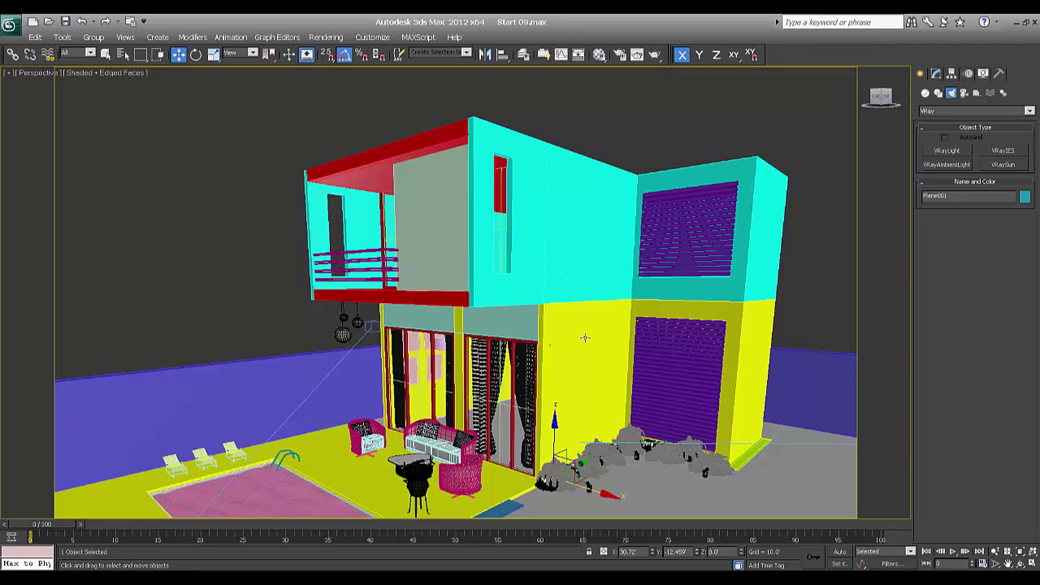
key("ctrl+s")
Isolate the cyan upper-floor wall object and show it as wireframe in the Left view.
left_click(559, 277)
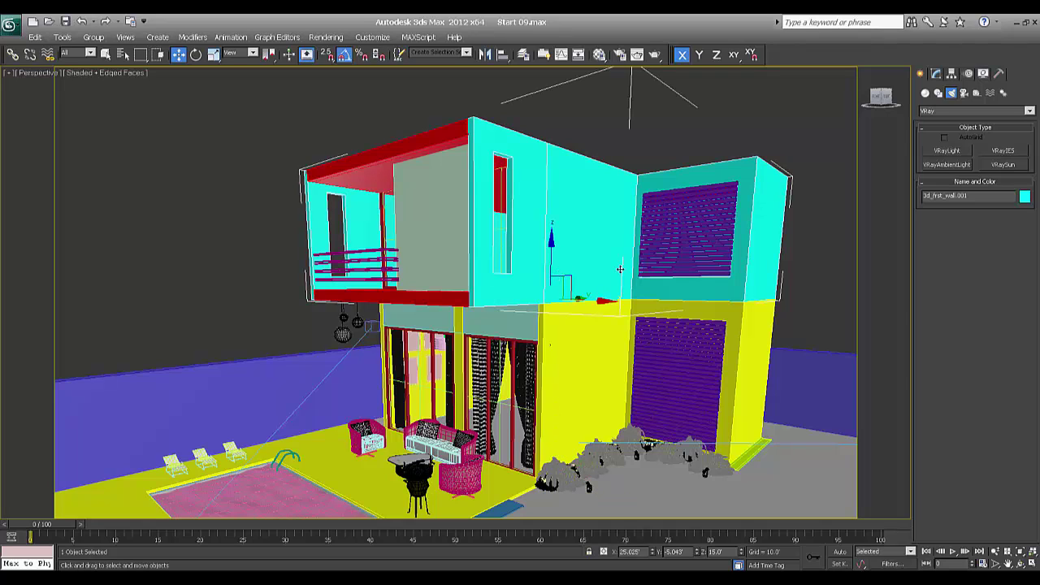
key("alt+q")
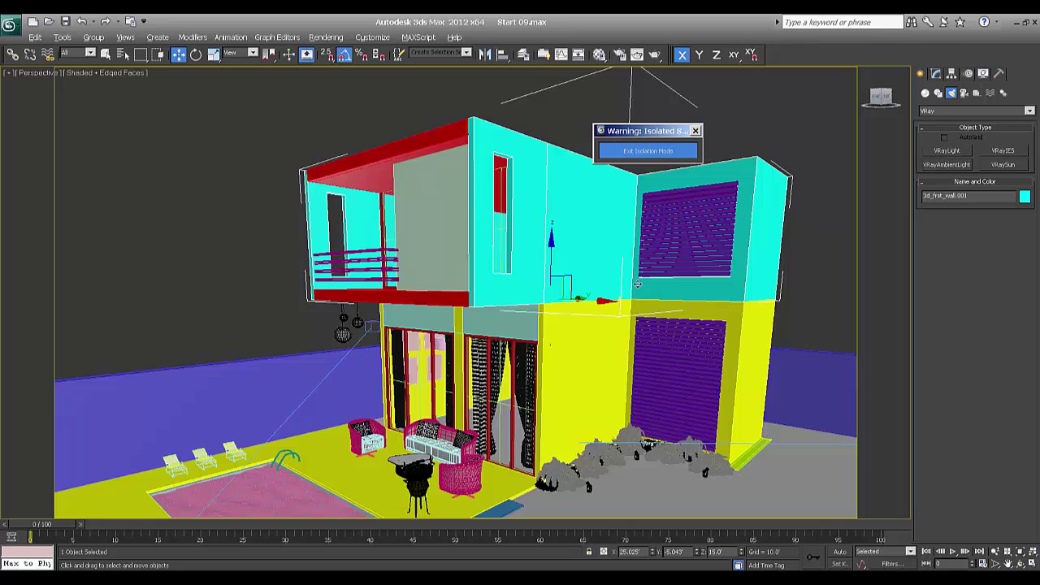
key("l")
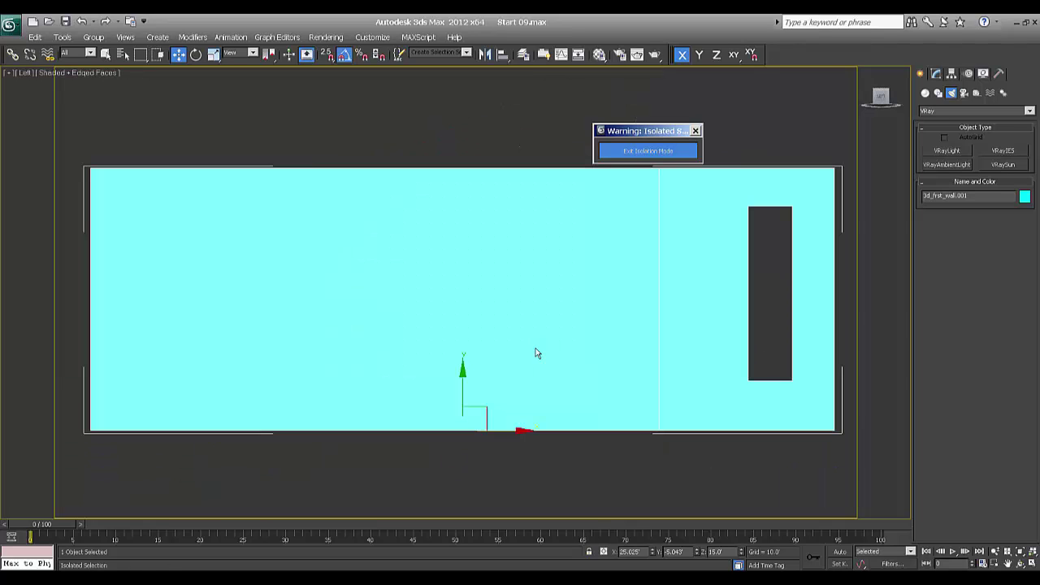
key("F3")
mouse_move(613, 325)
middle_mouse_down()
mouse_move(562, 306)
mouse_move(612, 337)
middle_mouse_up()
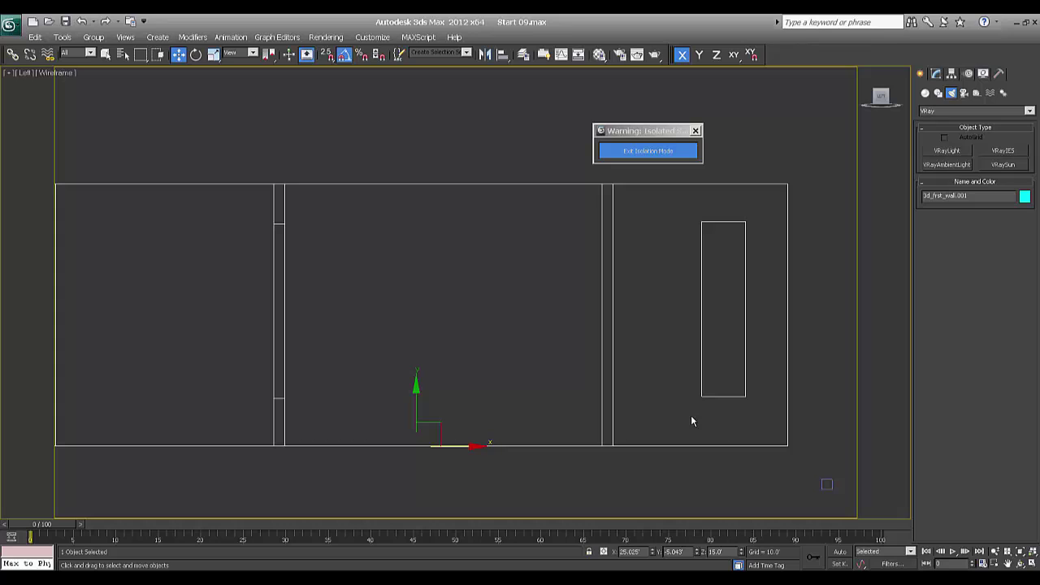
Create a thin box across the wall's full width near its upper edge, about 0.1' long, 41' wide and 4' high.
left_click(926, 93)
left_click(947, 151)
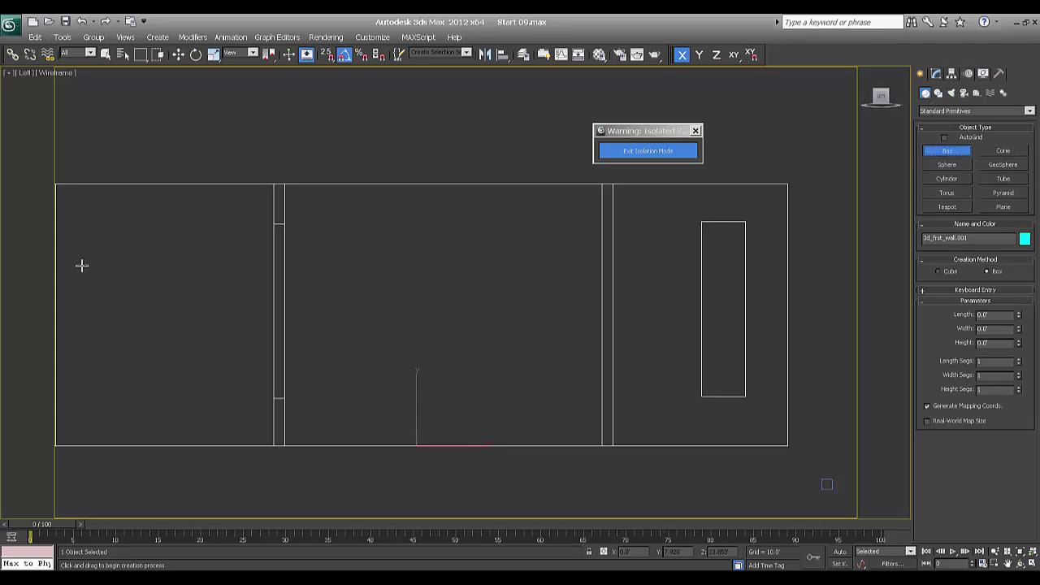
middle_click_drag(96, 227, 113, 239)
scroll(110, 237, "down", 3)
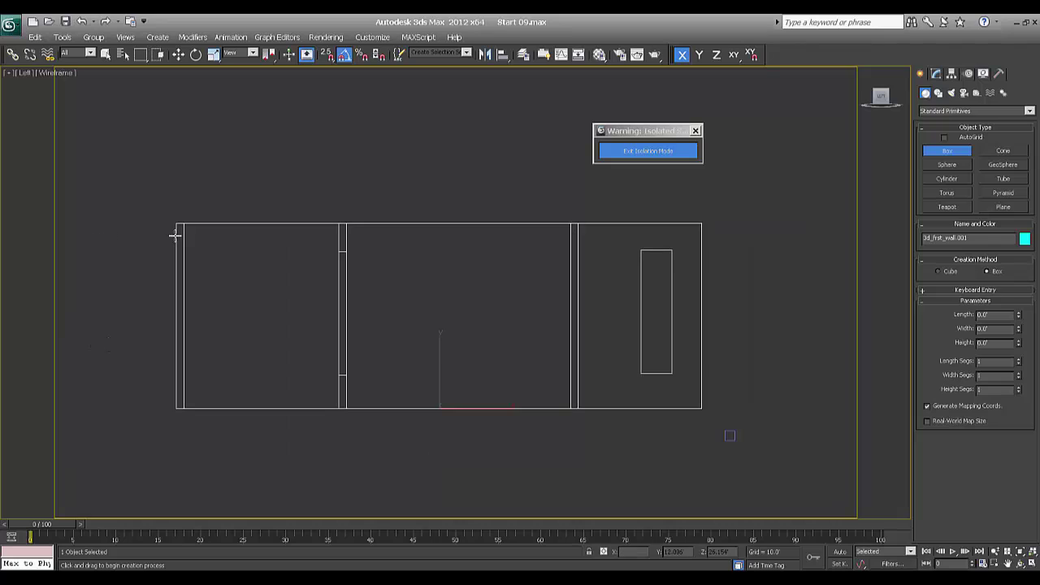
left_click_drag(162, 235, 794, 235)
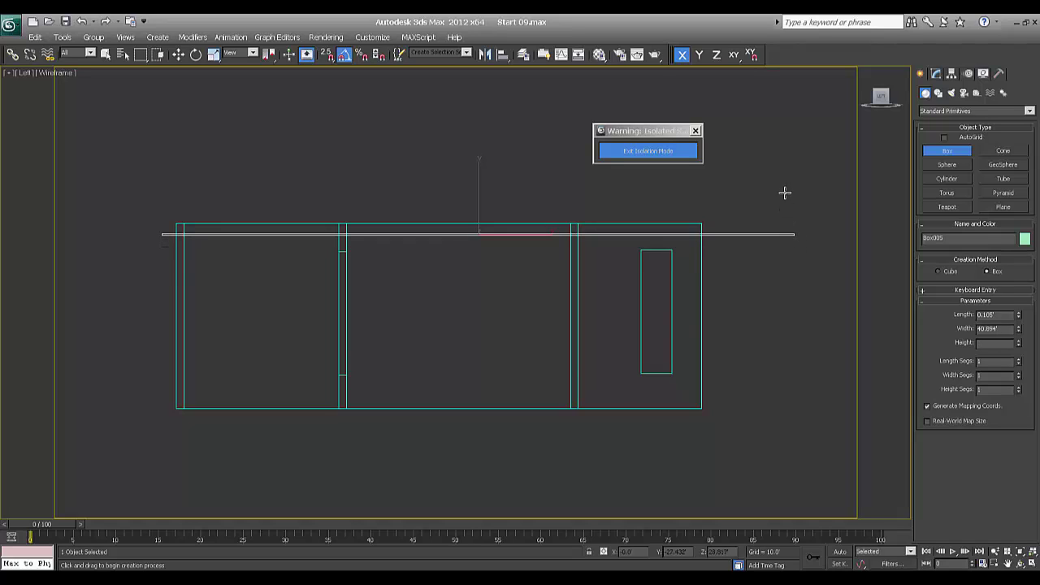
left_click(870, 277)
key("w")
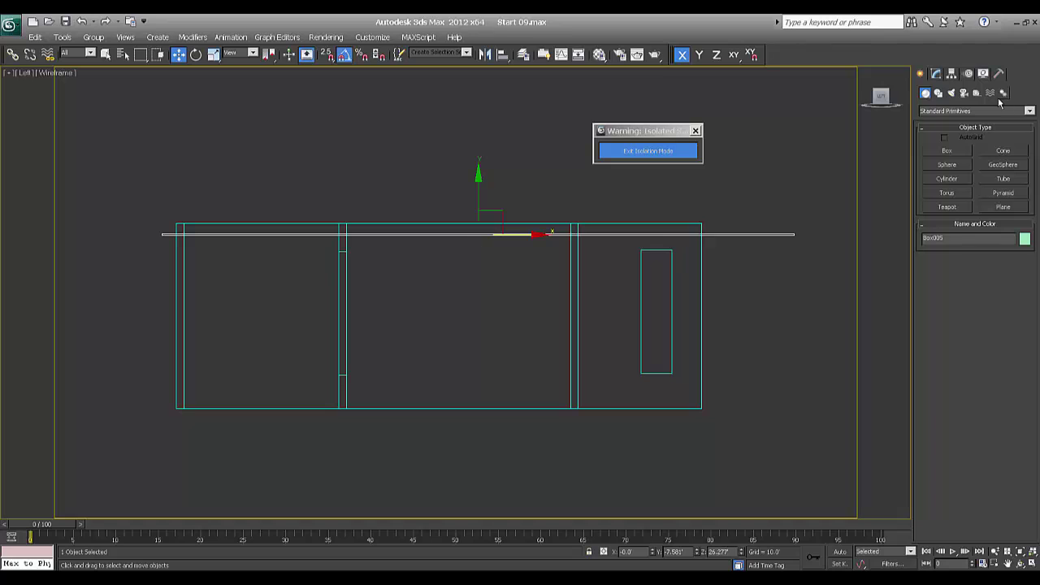
Increase the thin box's height to about 49.6' and move it along X so it passes through all the upper-floor walls.
key("p")
scroll(562, 289, "down", 5)
middle_click_drag(566, 293, 572, 314, "alt")
left_click(937, 74)
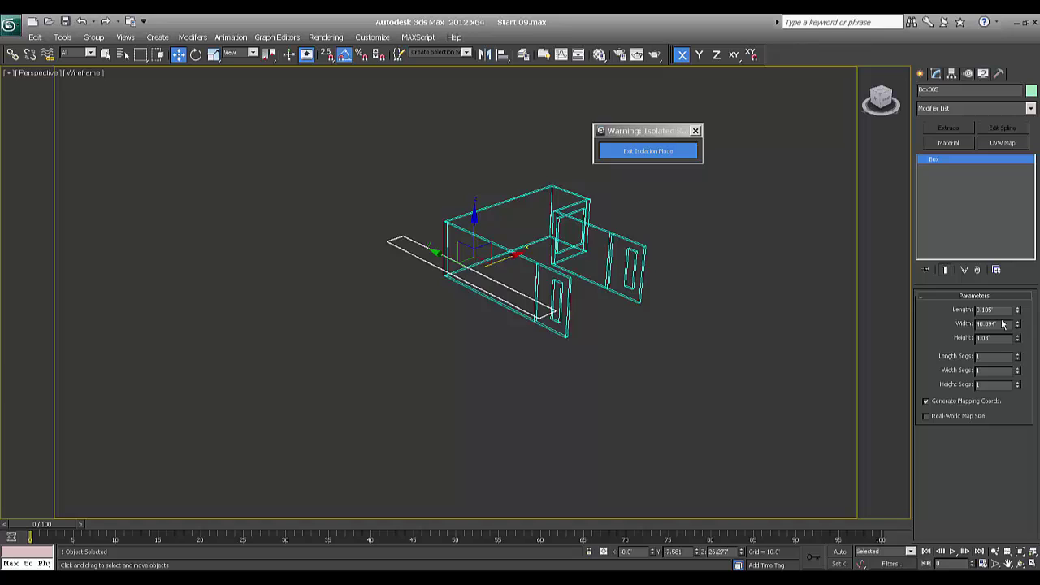
left_click_drag(1019, 339, 941, 527)
left_click_drag(514, 258, 679, 203)
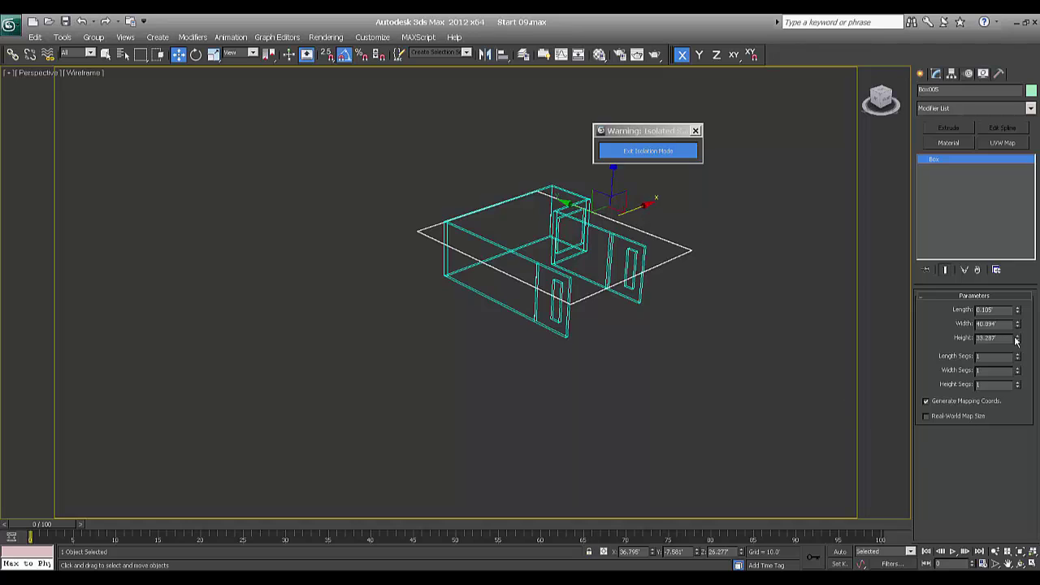
left_click_drag(1016, 341, 1019, 316)
Copy the thin box vertically in the Left view, placing the copy about 0.6' below the original.
key("l")
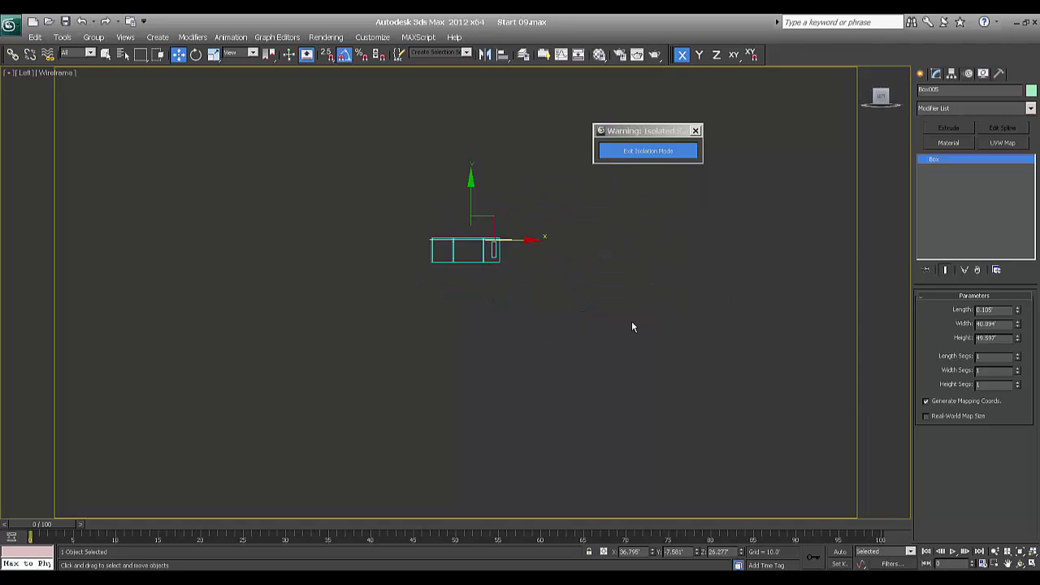
key("z")
scroll(574, 317, "up", 4)
scroll(517, 321, "down", 4)
middle_click_drag(510, 335, 496, 318)
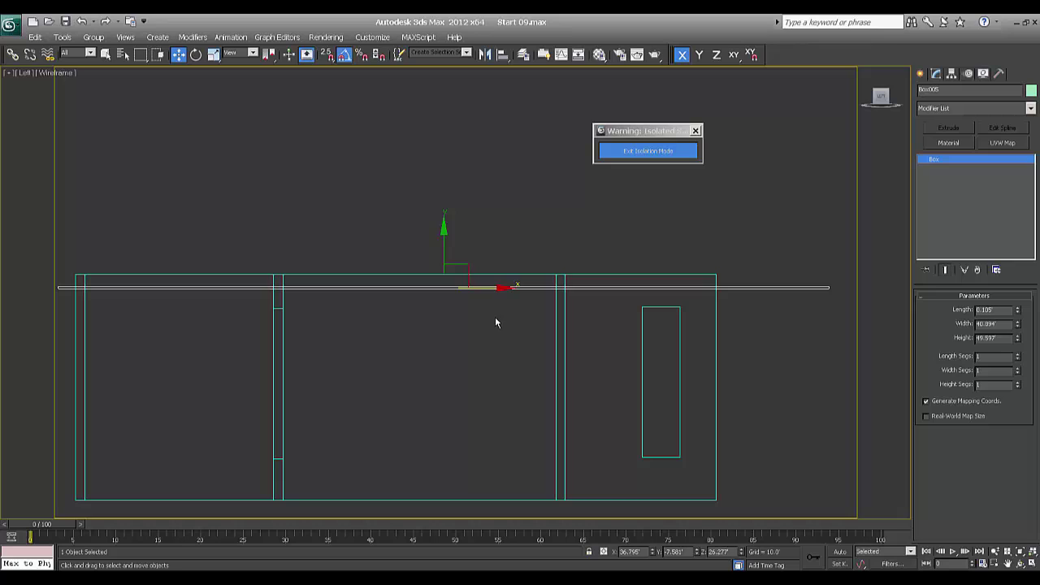
left_click_drag(444, 232, 447, 241, "shift")
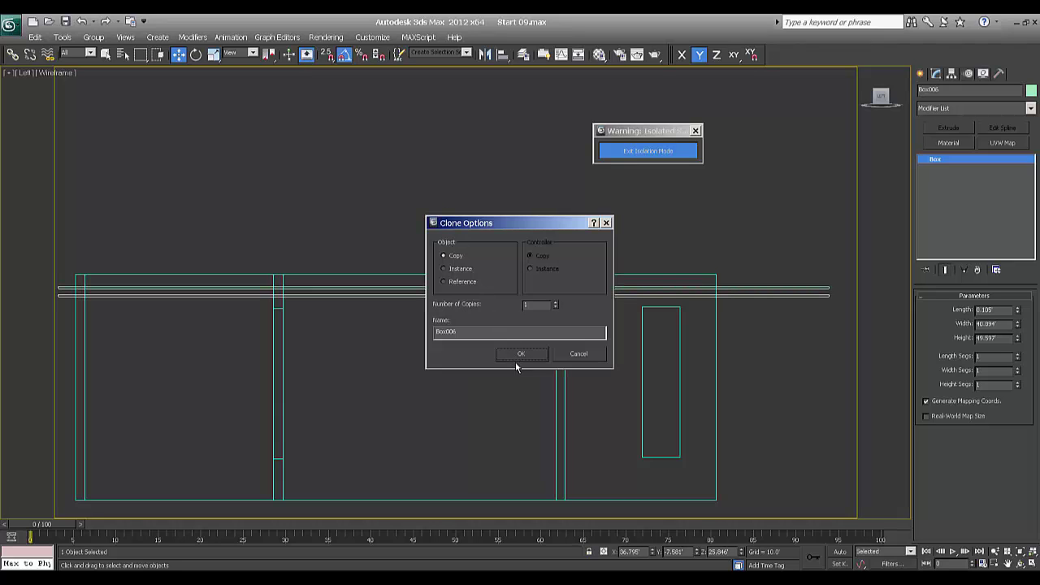
left_click(513, 357)
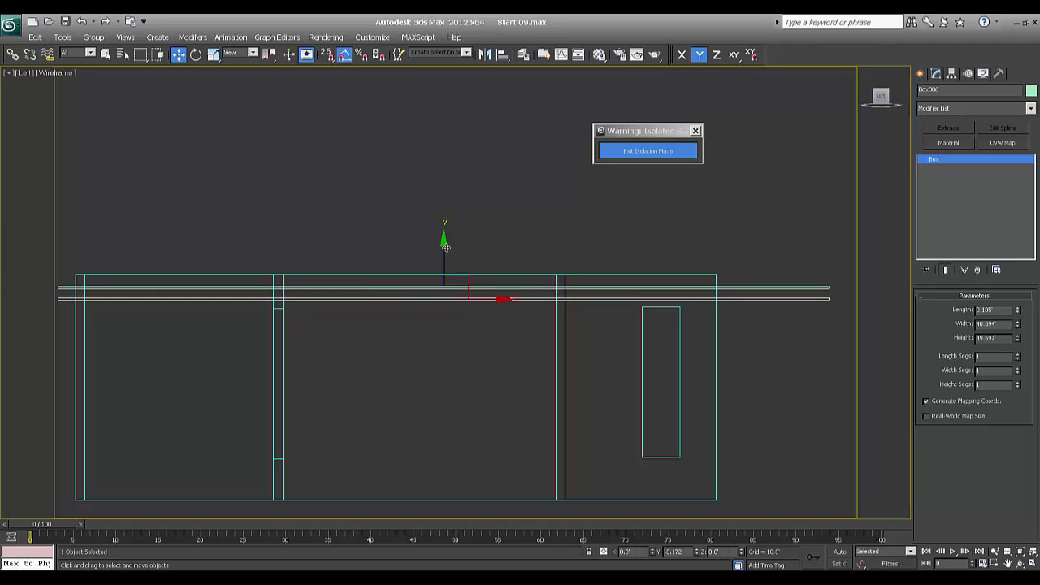
Select both thin boxes and copy the pair down to just above the wall's lower edge.
left_click_drag(778, 261, 799, 337)
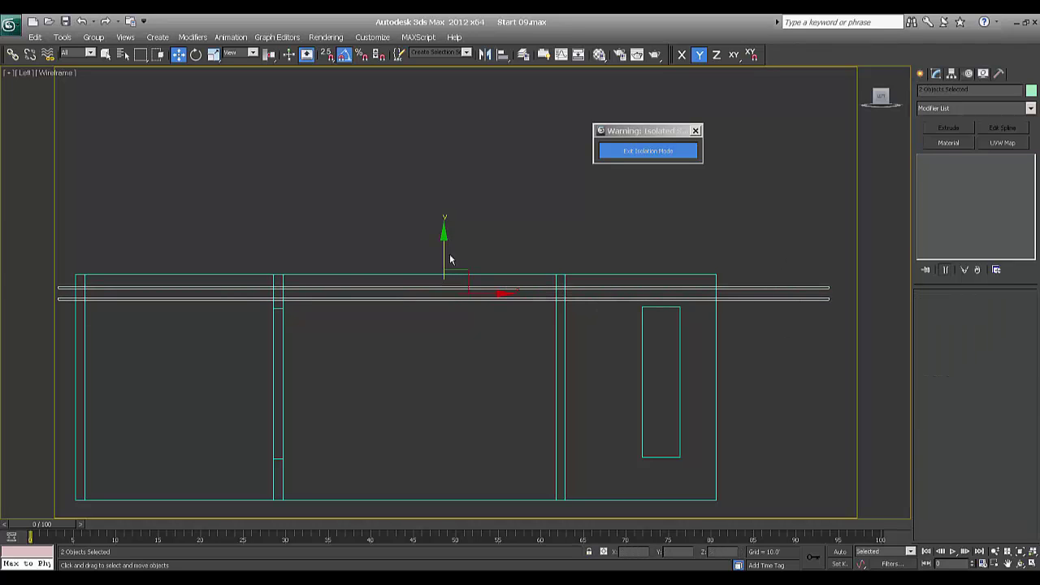
left_click_drag(443, 240, 470, 422)
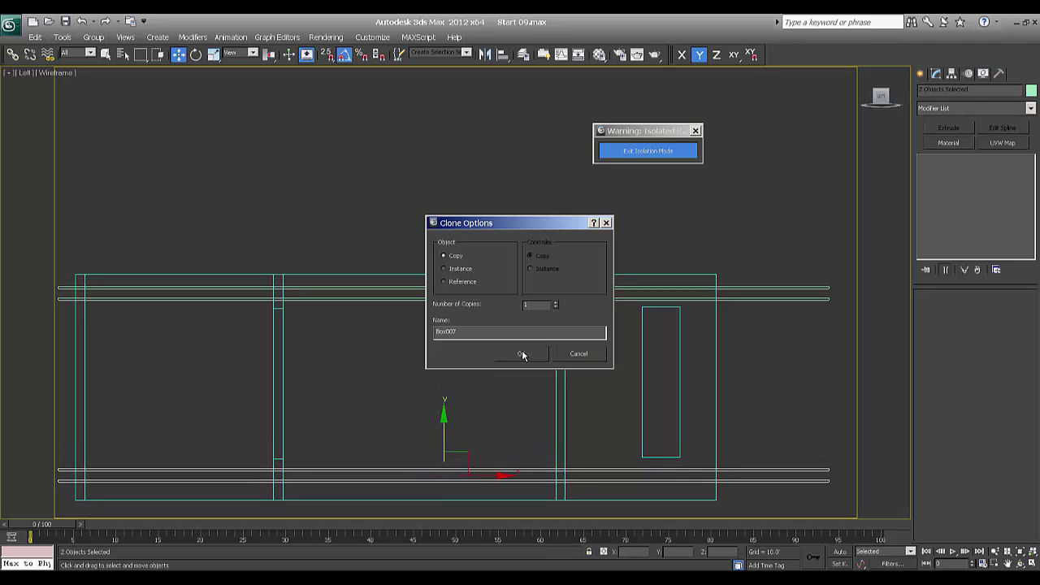
left_click(522, 354)
With 2.5D snapping on, draw a rectangle about 0.6' long and 0.3' wide from the narrow window's lower-left corner down to the strip below.
scroll(625, 417, "up", 2)
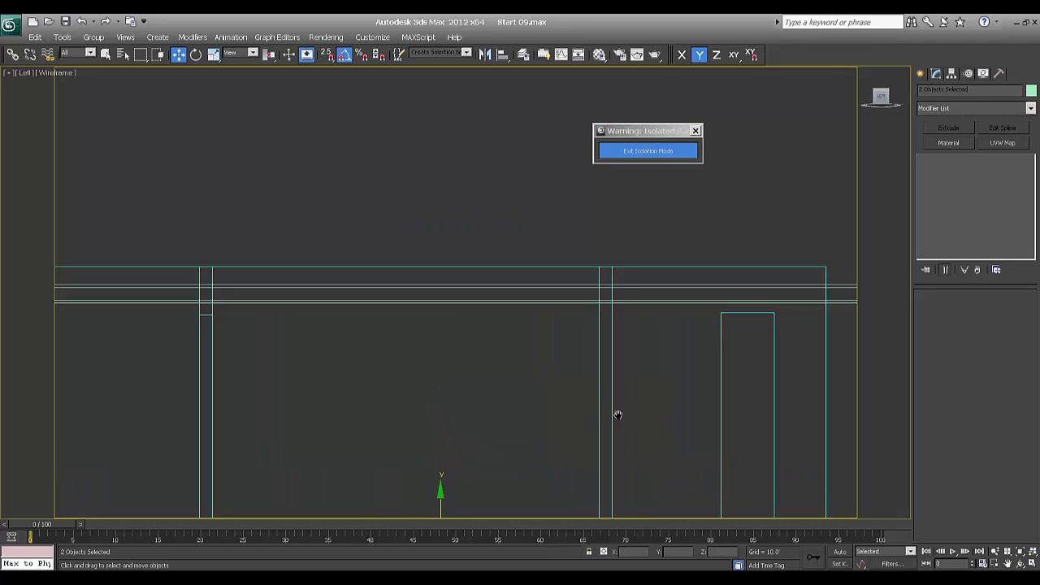
middle_click_drag(618, 415, 464, 326)
scroll(515, 365, "up", 3)
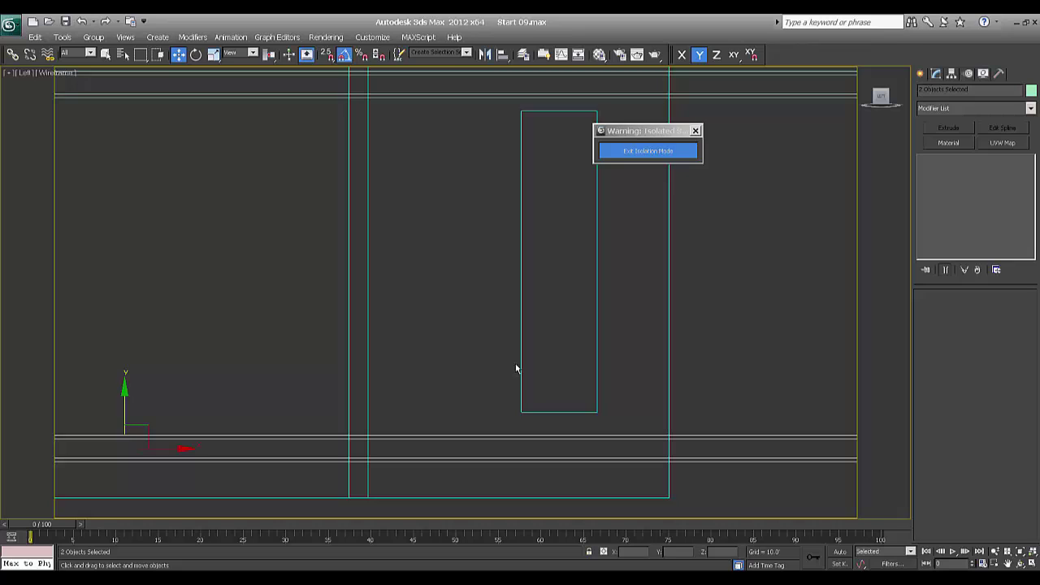
left_click(920, 75)
left_click(938, 93)
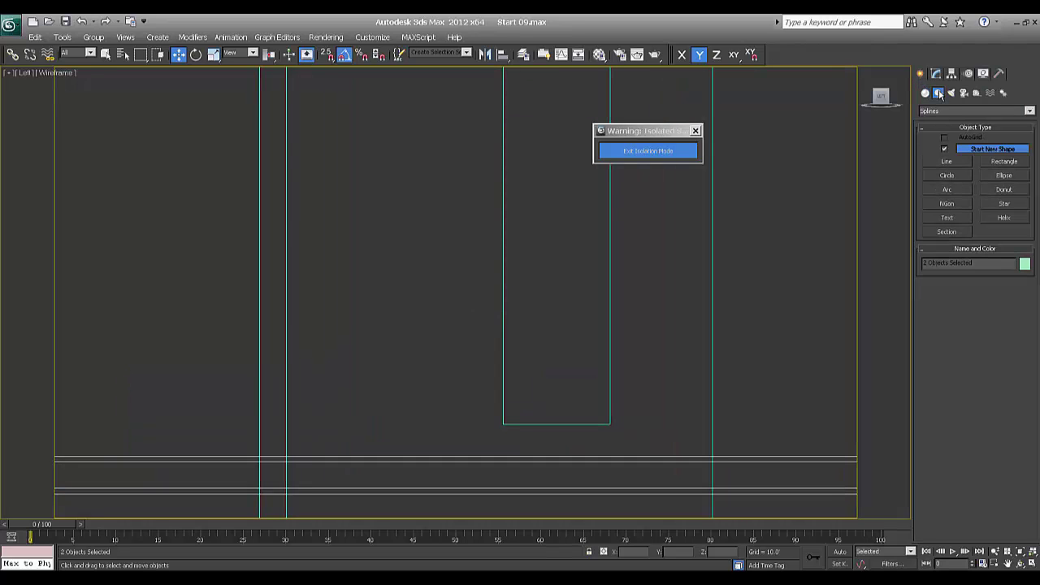
left_click(1005, 161)
middle_click_drag(548, 318, 511, 237)
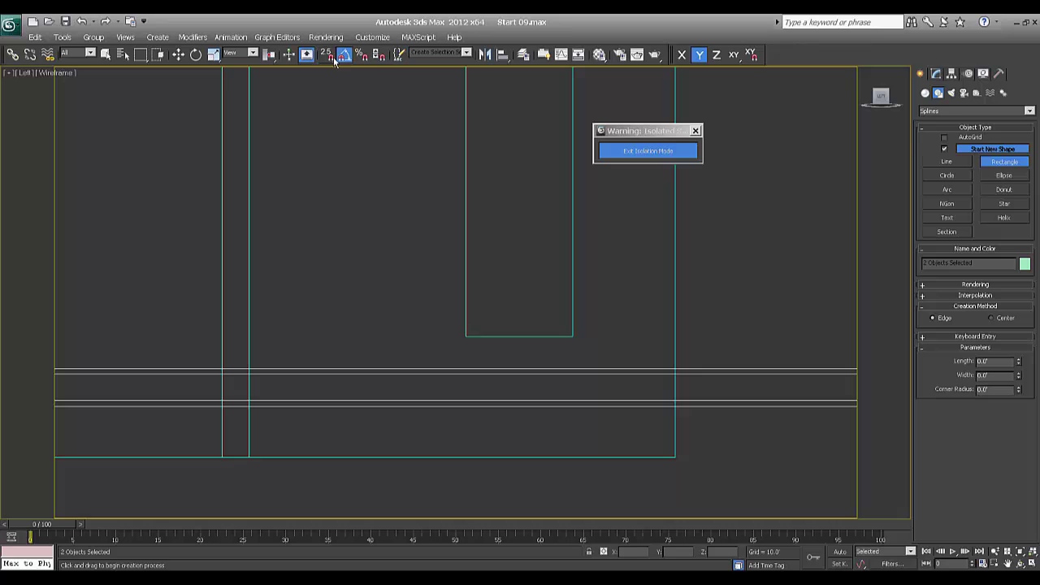
left_click(326, 54)
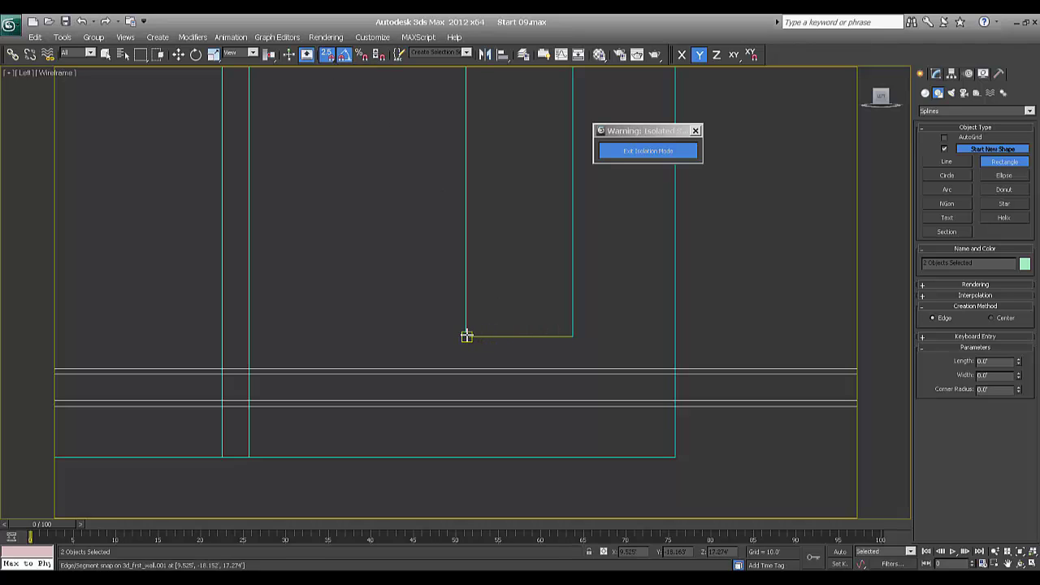
left_click_drag(467, 336, 483, 362)
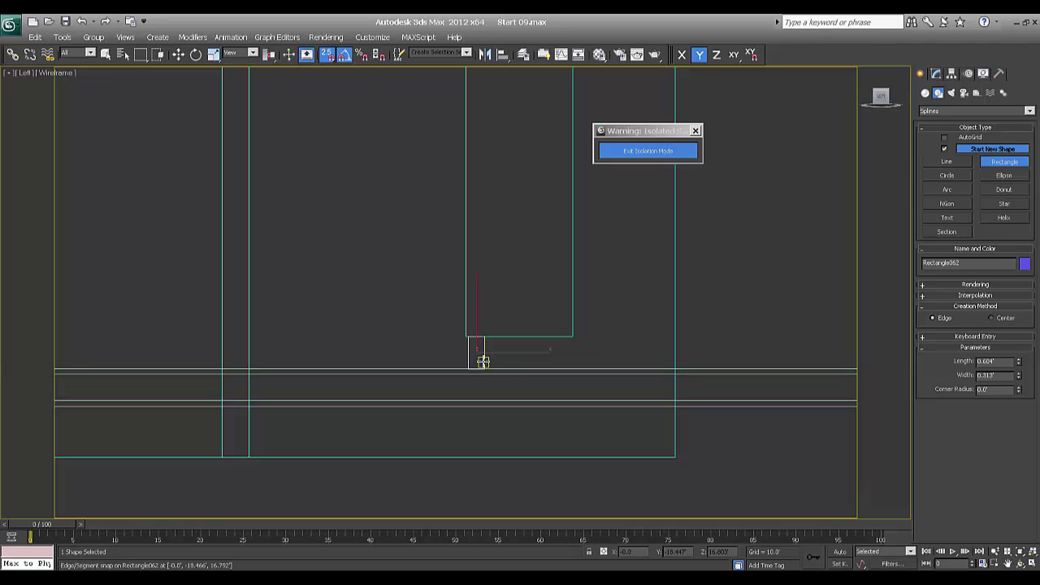
key("w")
Set the new rectangle's width and length both to 0.5'.
left_click(937, 74)
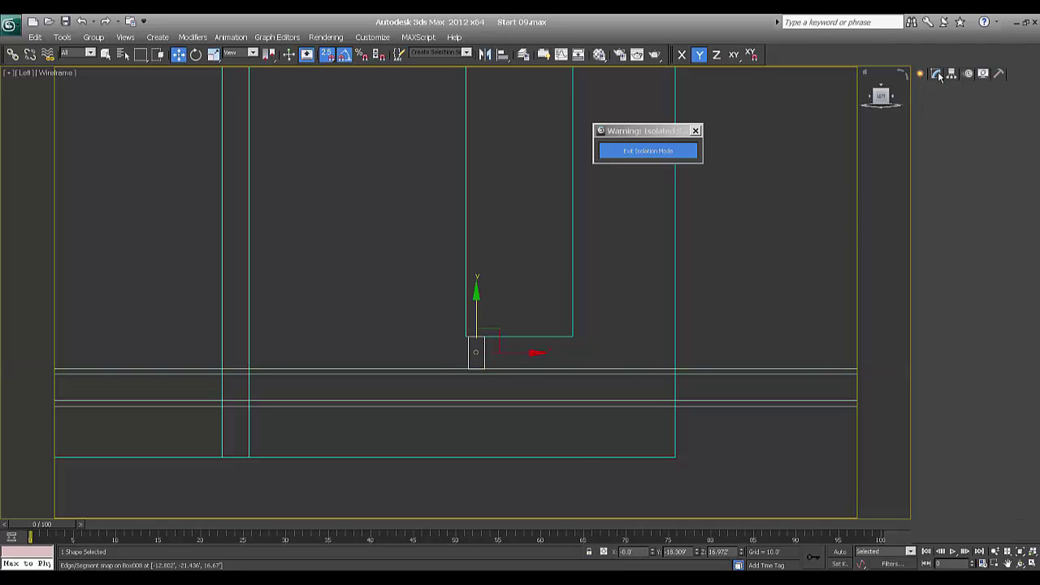
double_click(993, 344)
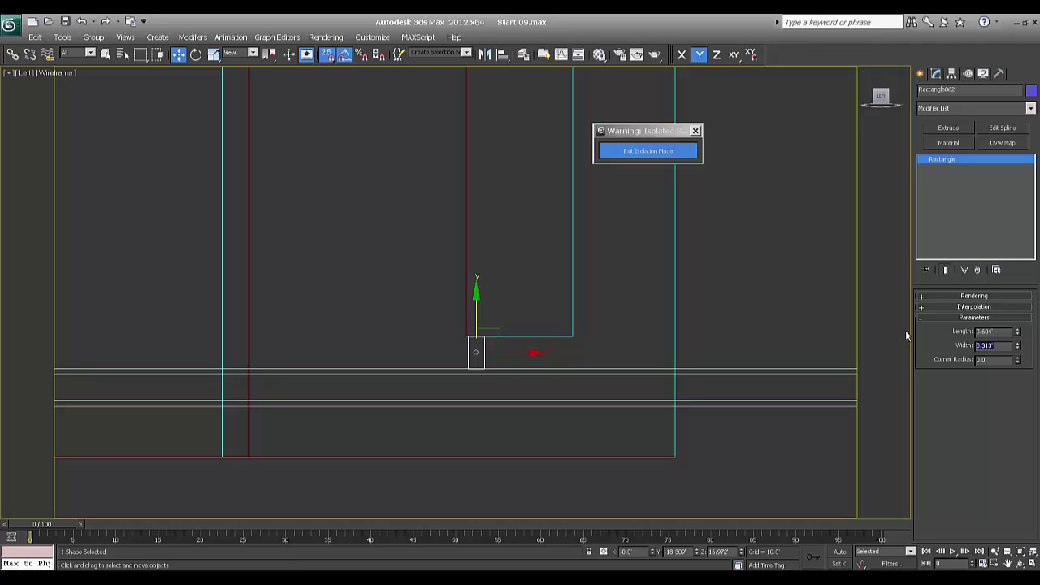
type("0.5")
key("Return")
key("shift+Tab")
type(".5")
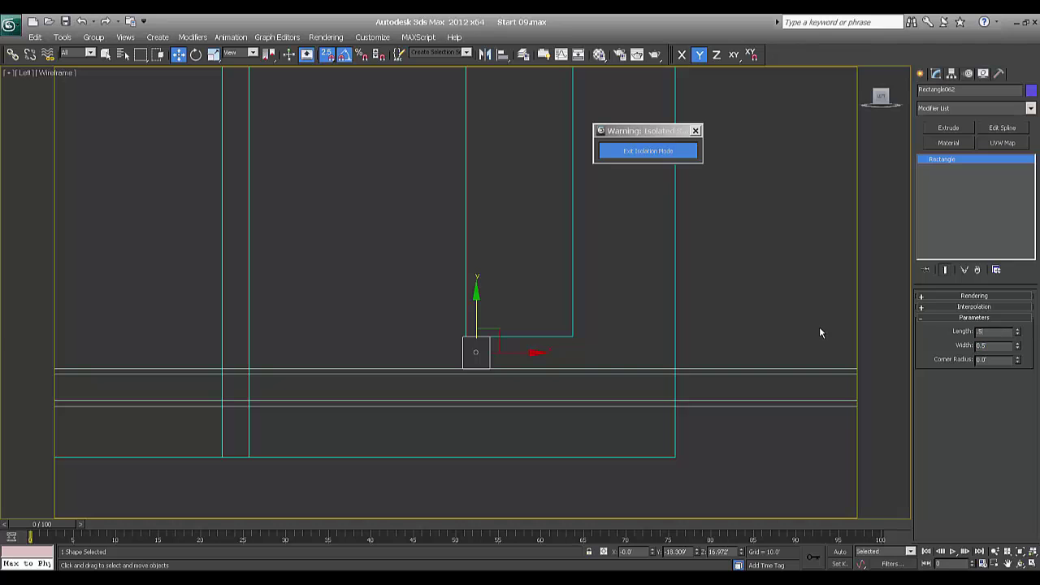
key("Return")
Move the 0.5' square so its upper-left corner meets the narrow window's lower-left corner.
scroll(476, 390, "up", 3)
middle_click_drag(476, 389, 464, 255)
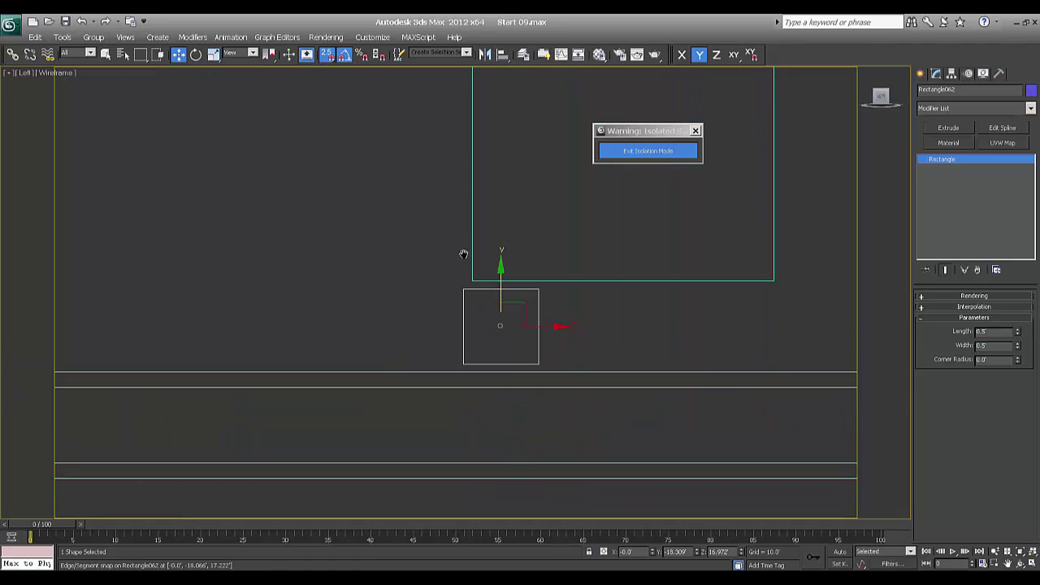
scroll(463, 253, "up", 3)
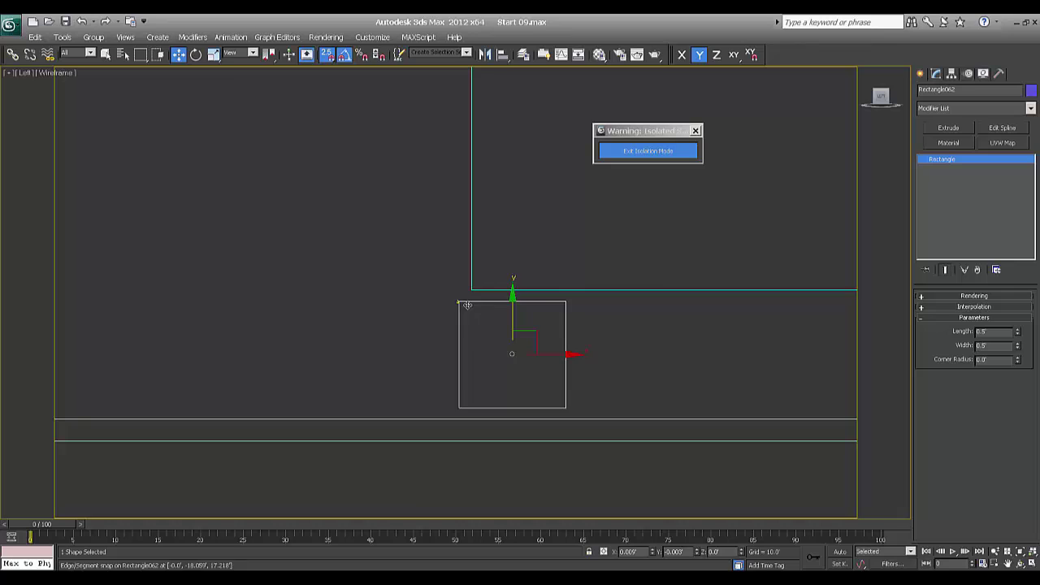
left_click_drag(467, 305, 470, 295)
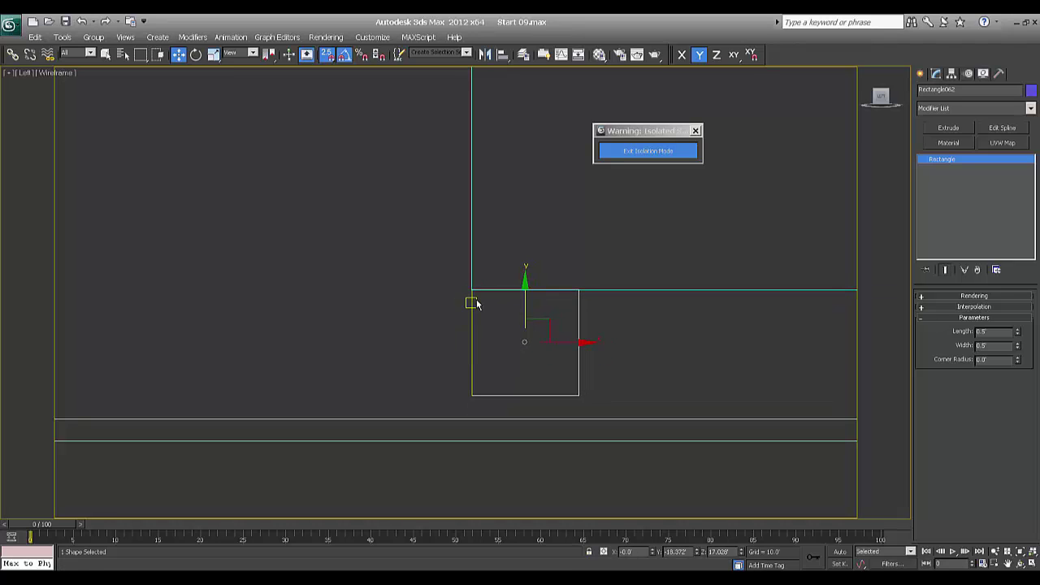
scroll(488, 329, "up", 6)
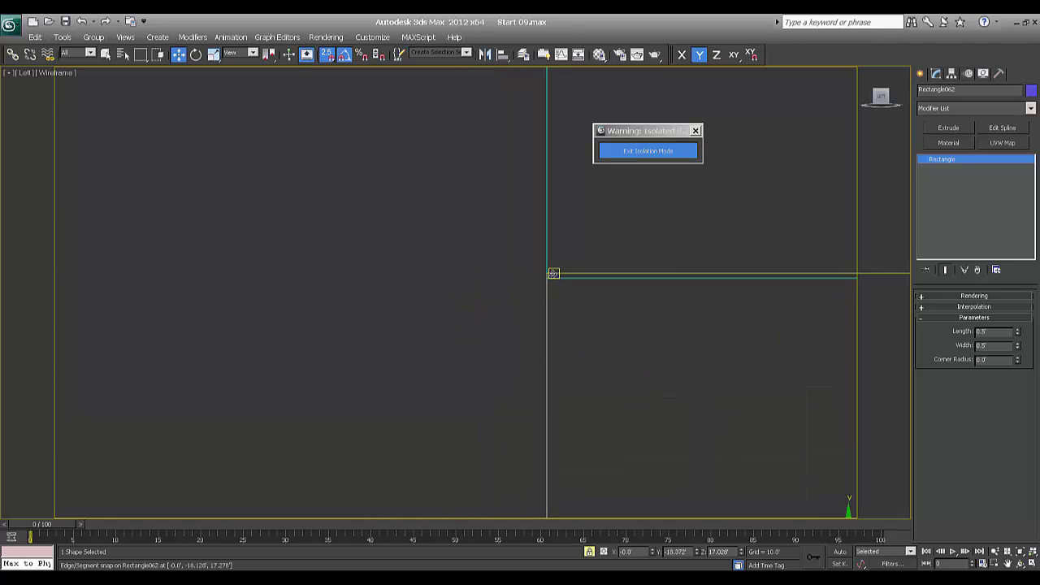
mouse_move(553, 274)
left_mouse_down()
mouse_move(576, 308)
mouse_move(548, 279)
mouse_move(559, 279)
left_mouse_up()
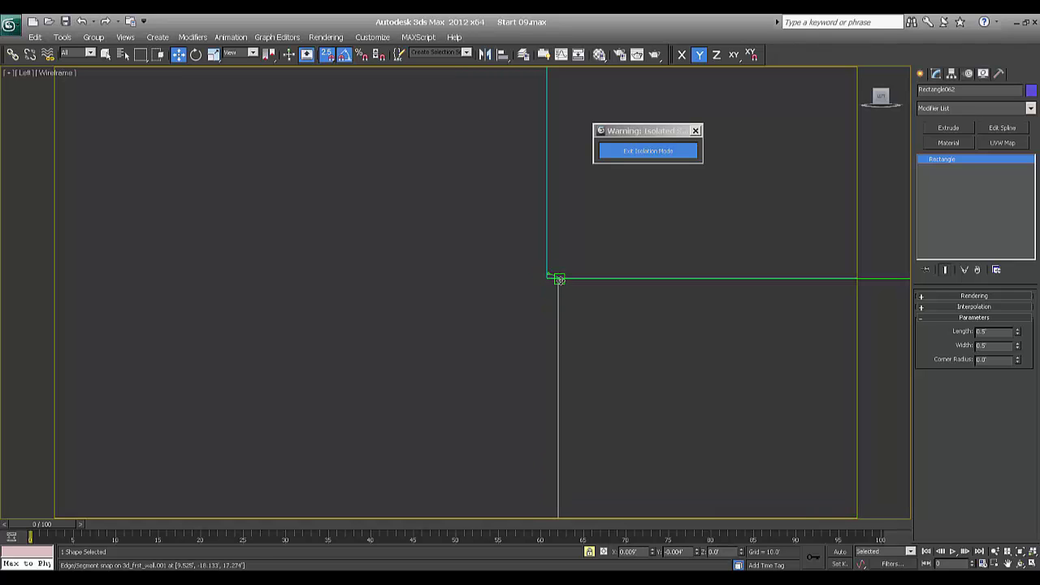
Switch the snap setting from Vertex to Endpoint and snap the square's upper-left corner exactly onto the window's lower-left corner.
right_click(331, 55)
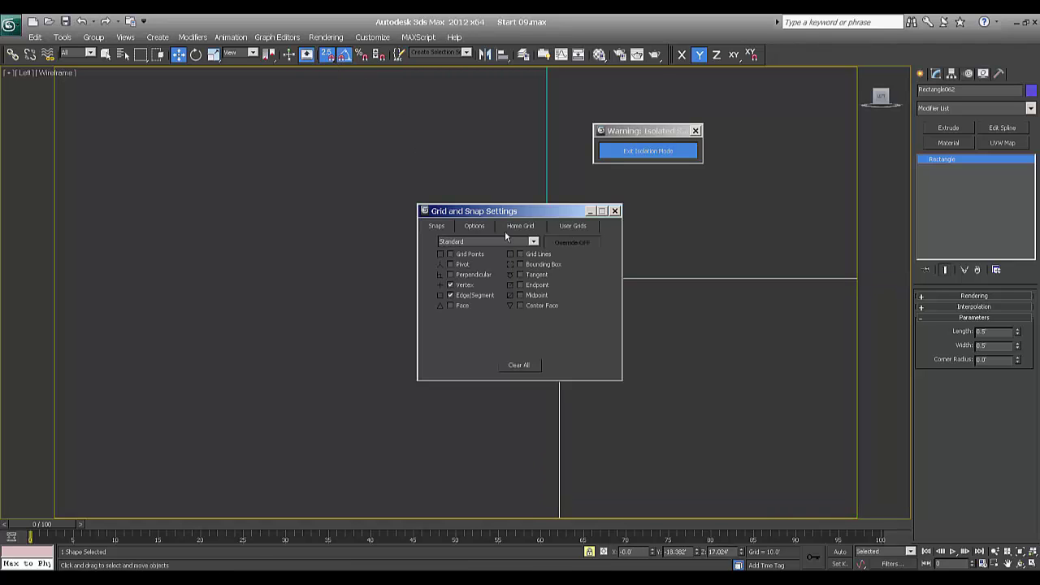
left_click(452, 285)
left_click(520, 286)
left_click(614, 211)
left_click_drag(558, 279, 548, 279)
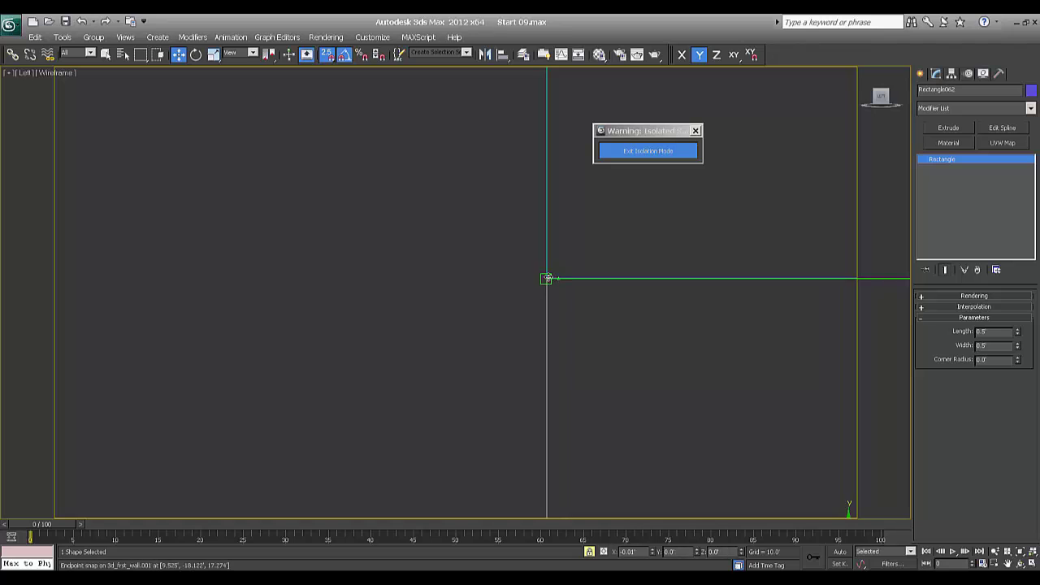
Copy the square up above the narrow window and snap the copy's lower-left corner to the window's upper-left corner.
scroll(588, 352, "down", 8)
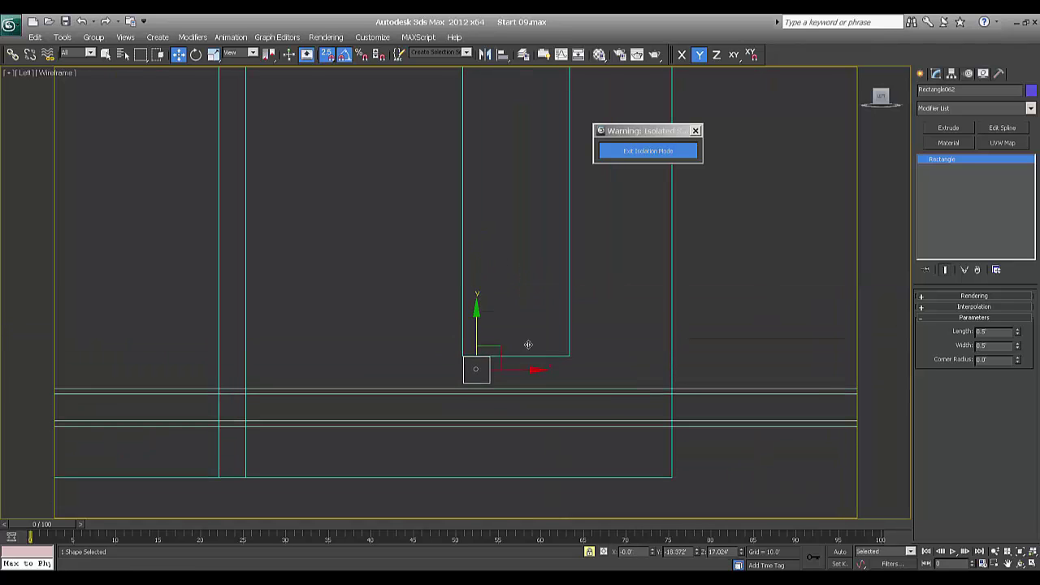
scroll(529, 345, "down", 5)
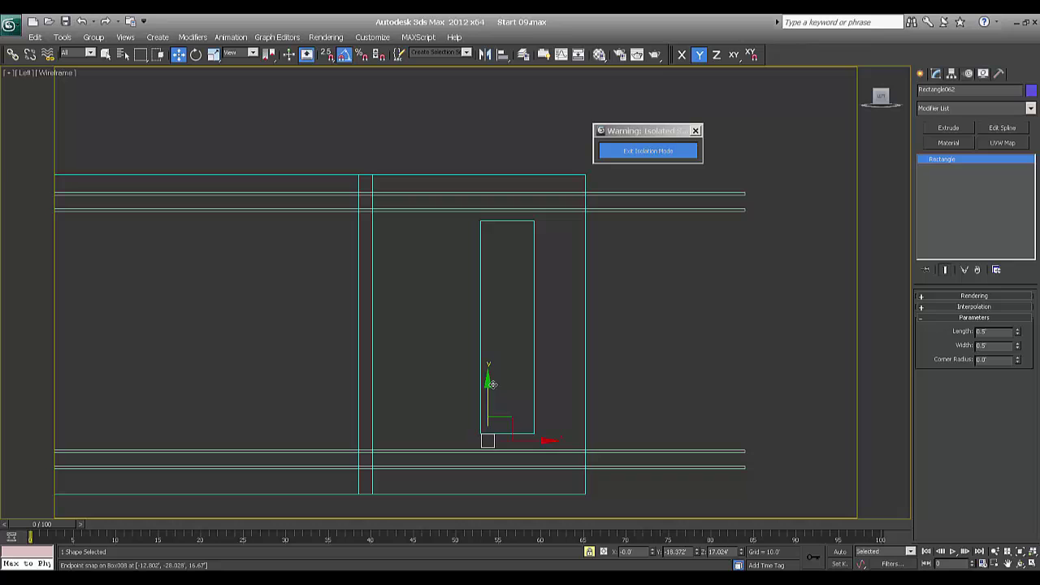
left_click_drag(492, 384, 492, 153, "shift")
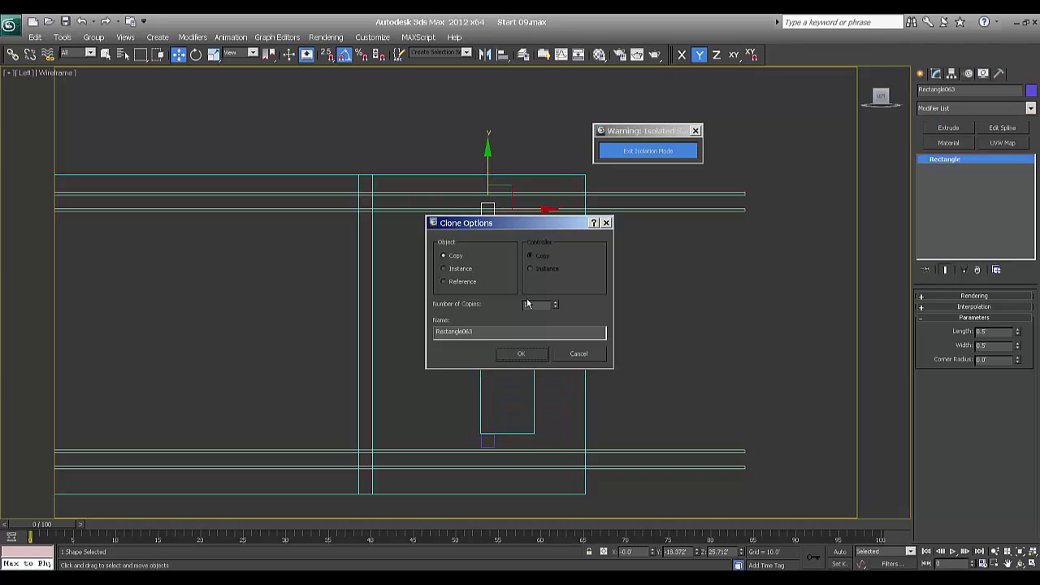
left_click(523, 354)
scroll(492, 257, "up", 6)
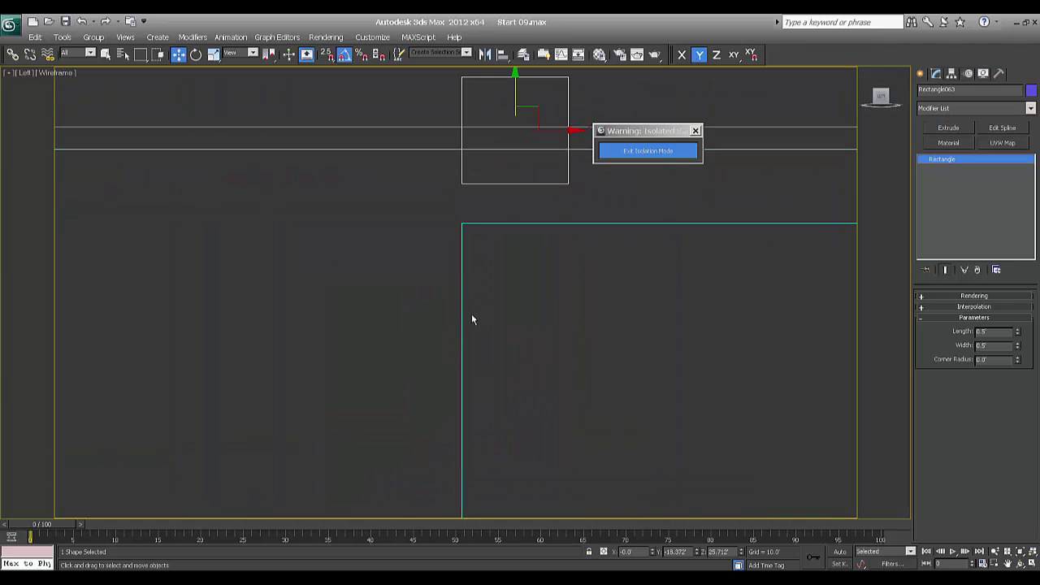
key("s")
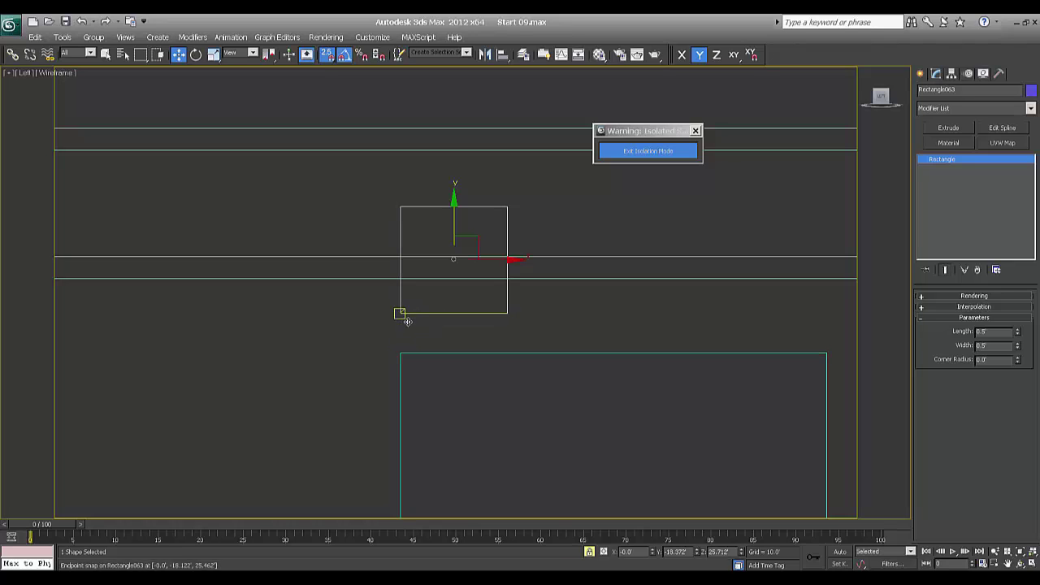
left_click_drag(401, 313, 400, 353)
scroll(520, 333, "down", 3)
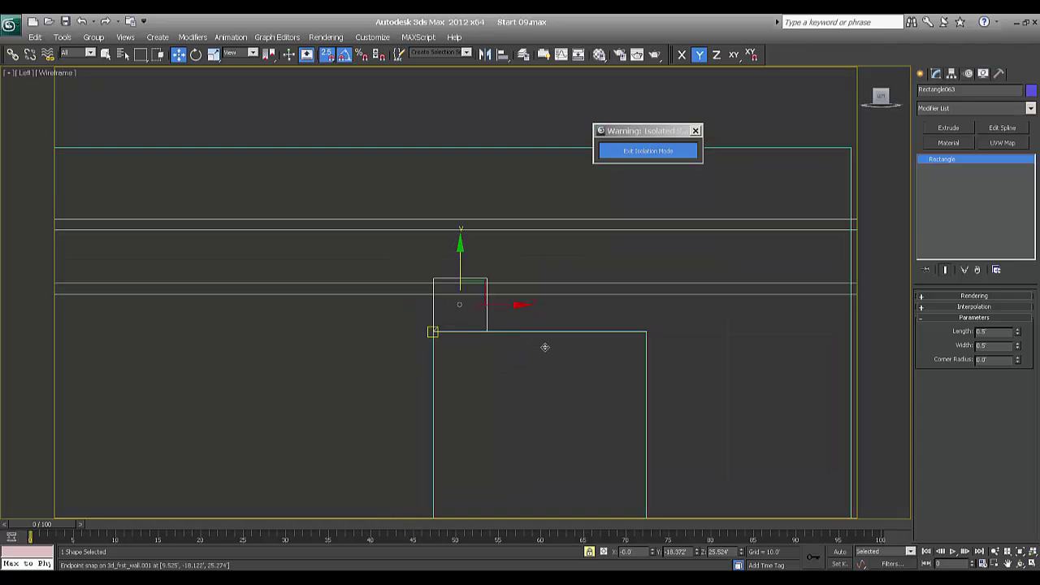
Select the square under the narrow window and copy it directly beneath itself, snapping the copy's top edge to the original's bottom edge.
scroll(479, 358, "down", 3)
middle_click_drag(517, 482, 504, 323)
middle_click_drag(503, 455, 485, 283)
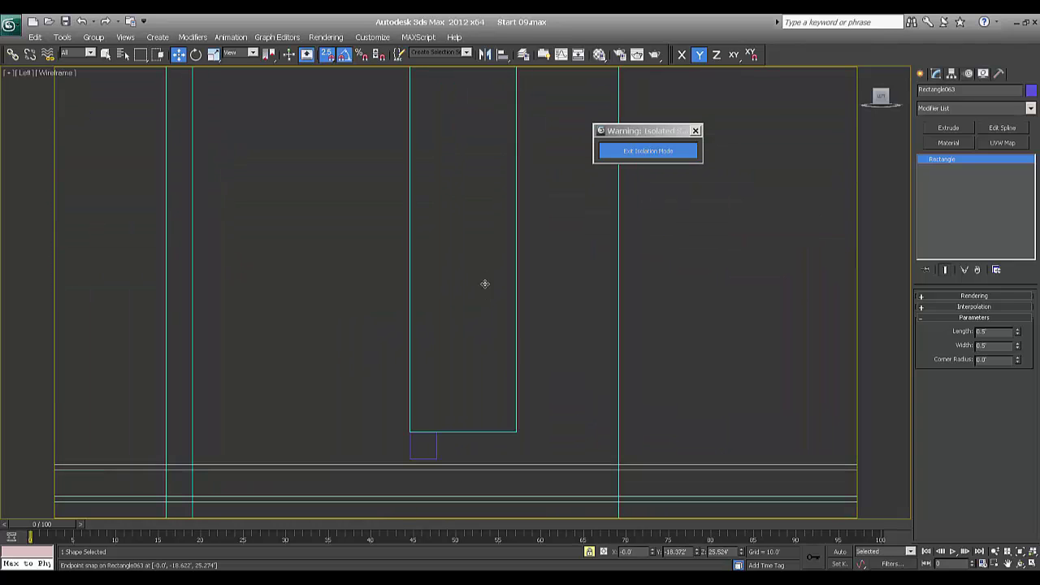
middle_click_drag(497, 408, 501, 287)
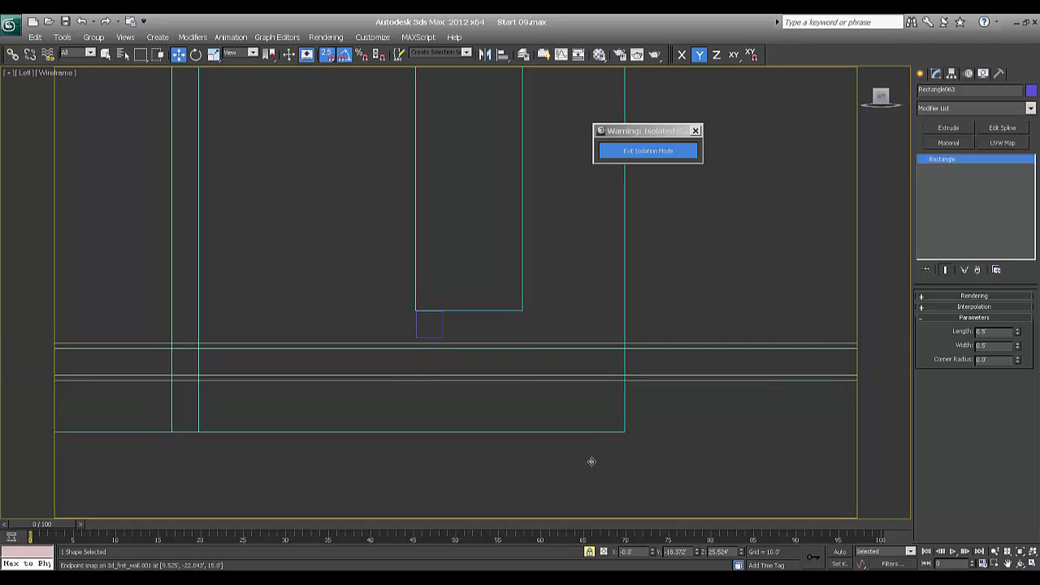
key("s")
middle_click_drag(530, 361, 533, 342)
middle_click_drag(459, 323, 448, 273)
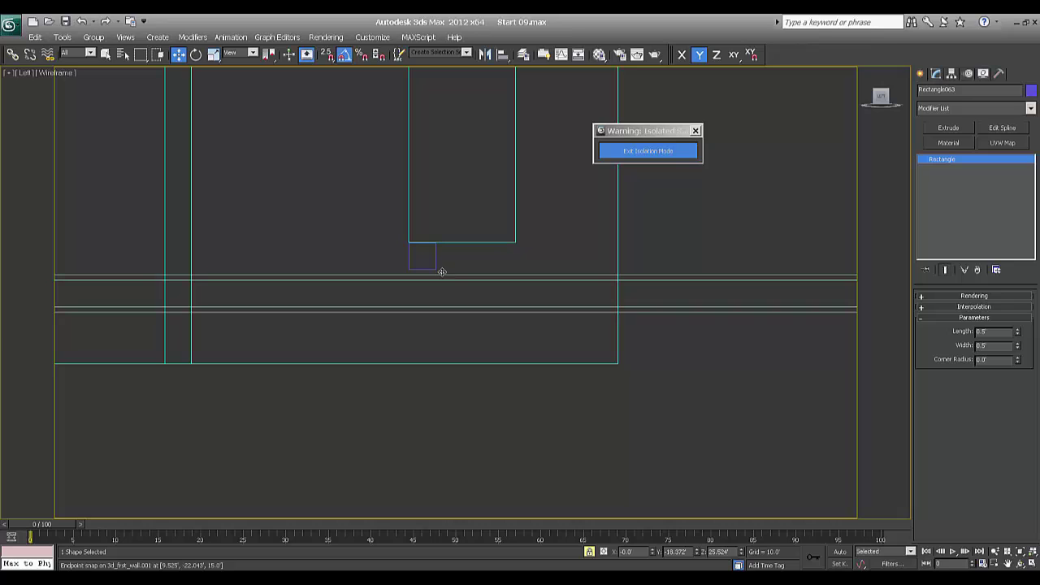
left_click(434, 260)
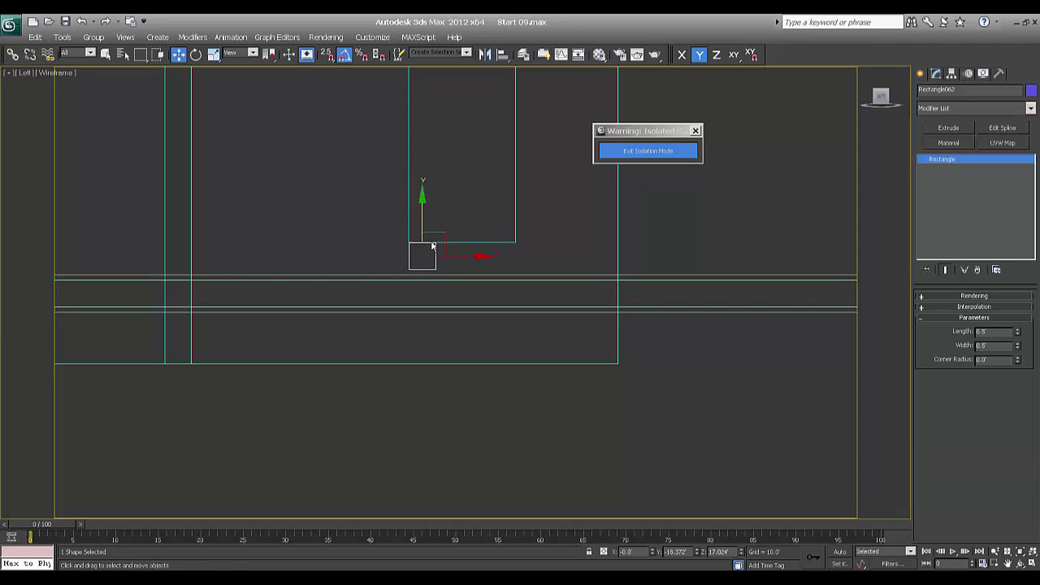
key("s")
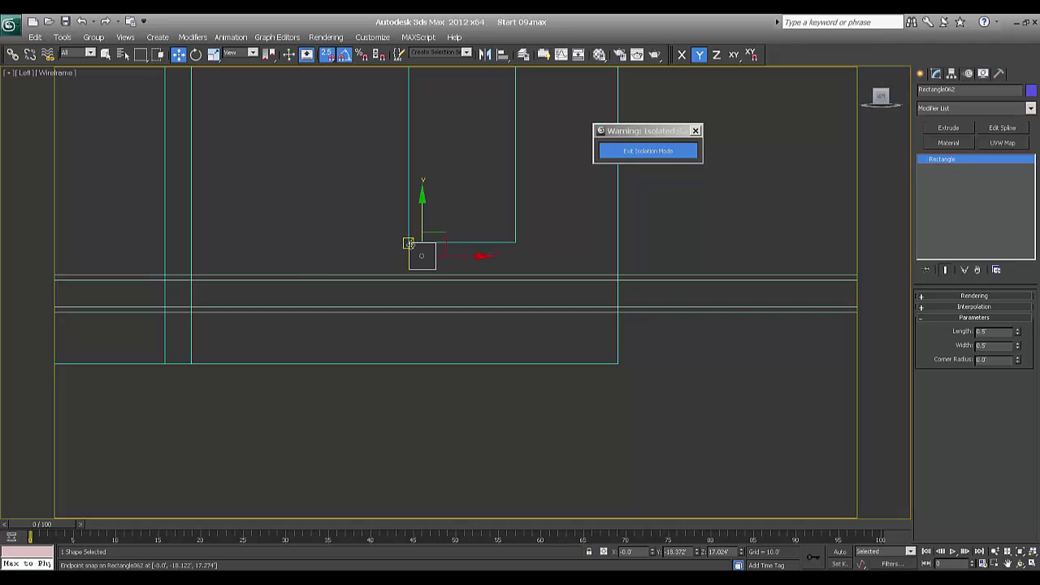
mouse_move(409, 243)
left_mouse_down("shift")
mouse_move(409, 291)
mouse_move(409, 269)
left_mouse_up("shift")
left_click(503, 355)
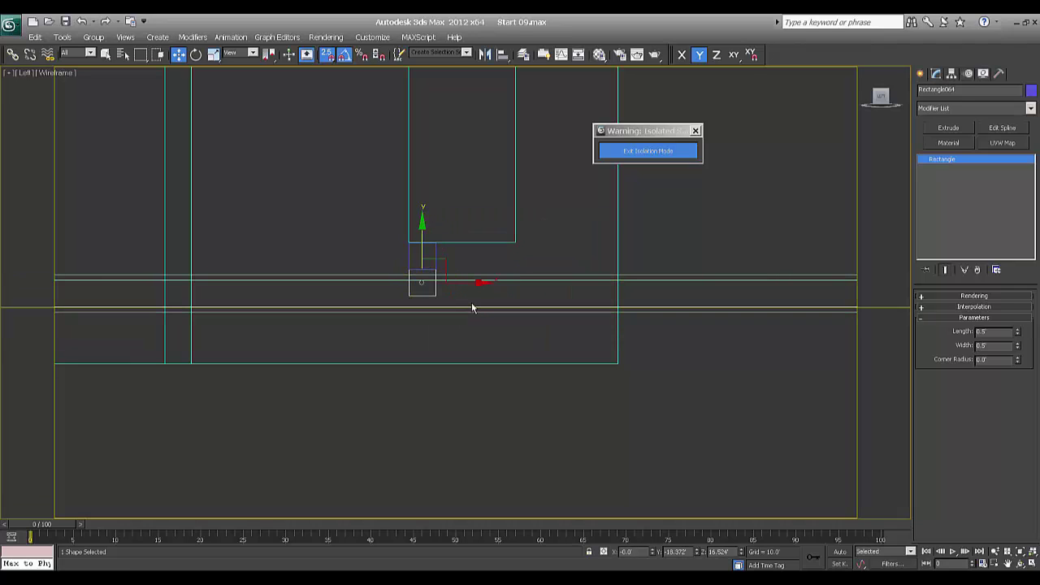
Move the upper strip of the lower pair up until its top edge lines up with the seam between the two stacked squares.
middle_click_drag(503, 249, 512, 281)
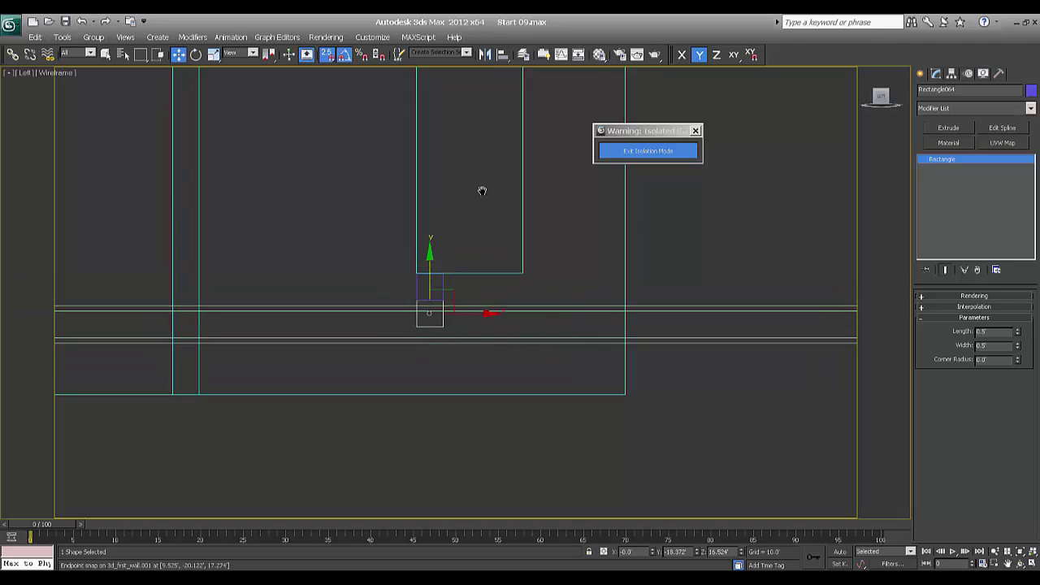
middle_click_drag(483, 187, 506, 383)
middle_click_drag(491, 211, 483, 91)
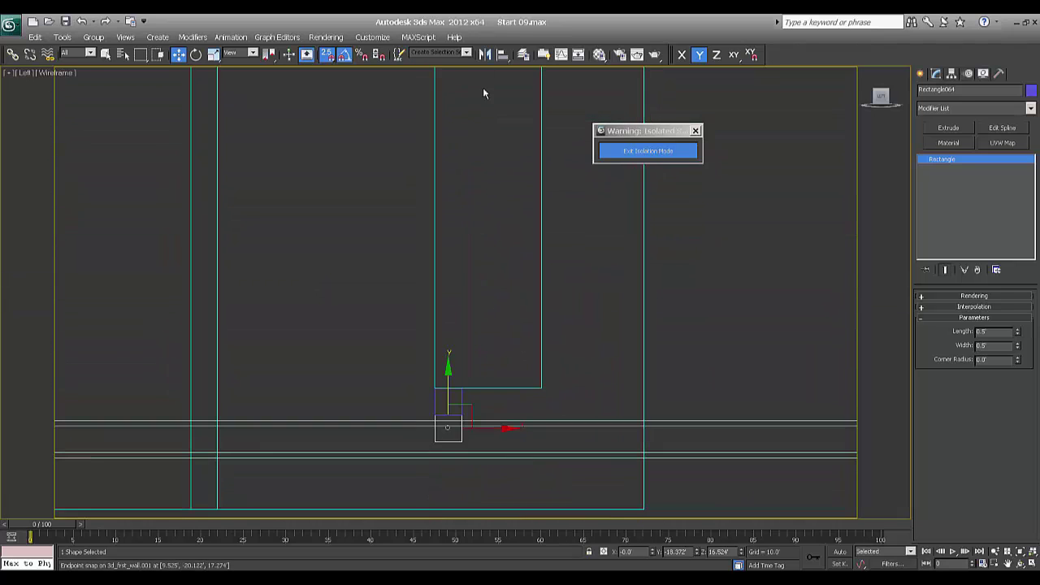
middle_click_drag(495, 275, 494, 95)
scroll(466, 250, "up", 5)
middle_click_drag(465, 250, 501, 347)
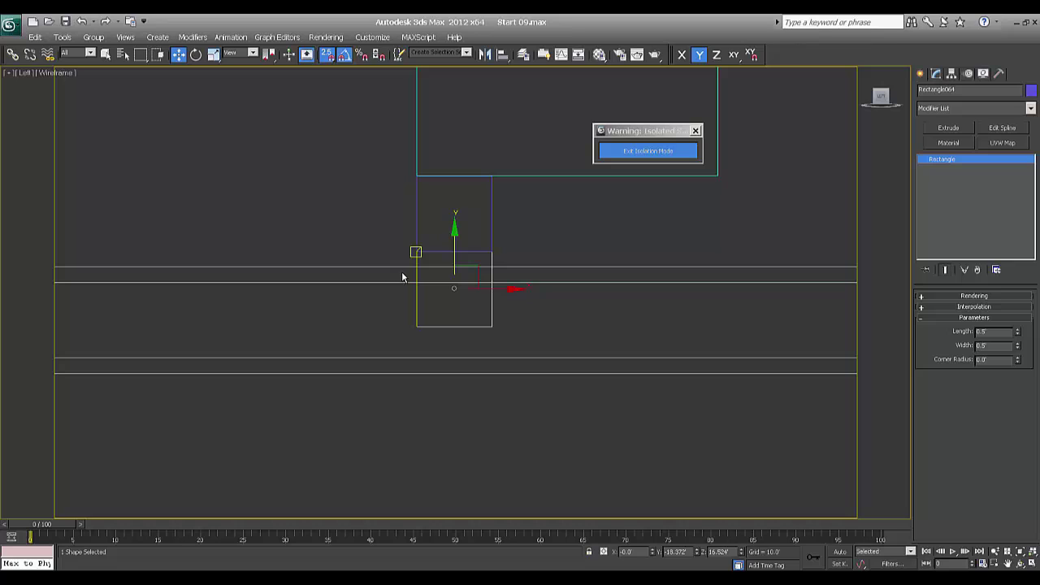
key("s")
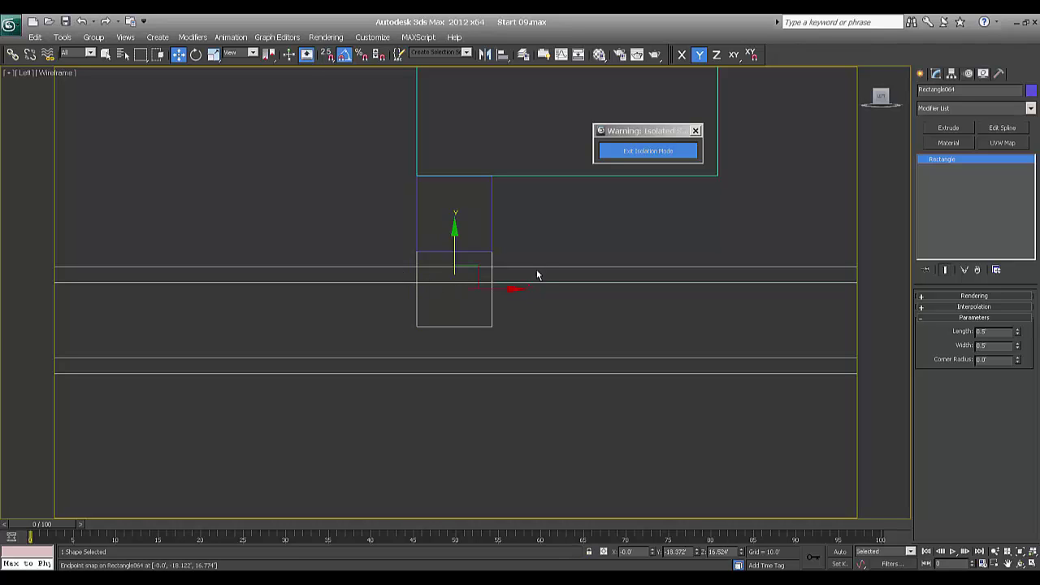
left_click(483, 252)
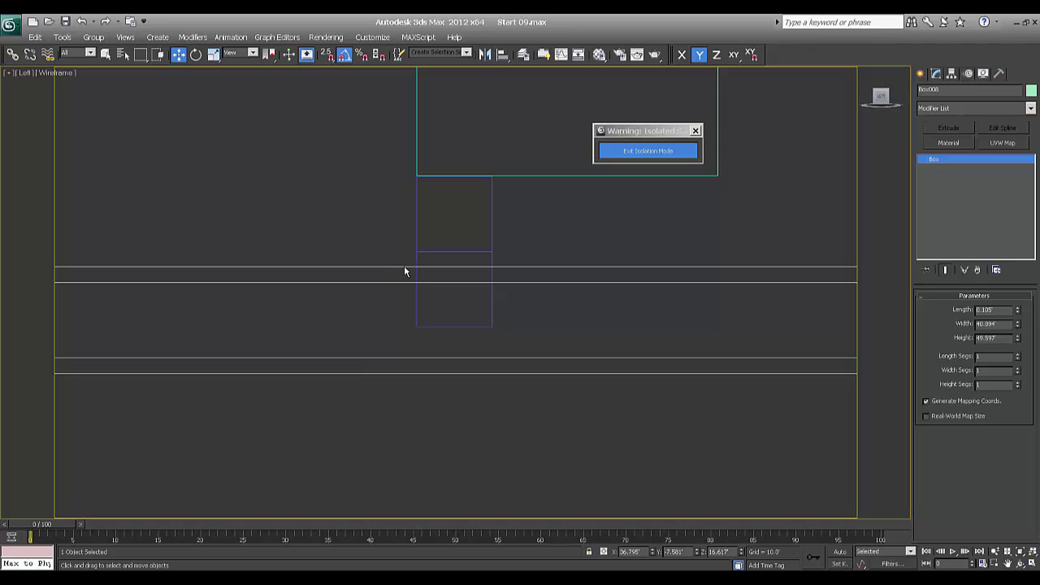
left_click_drag(404, 267, 408, 252)
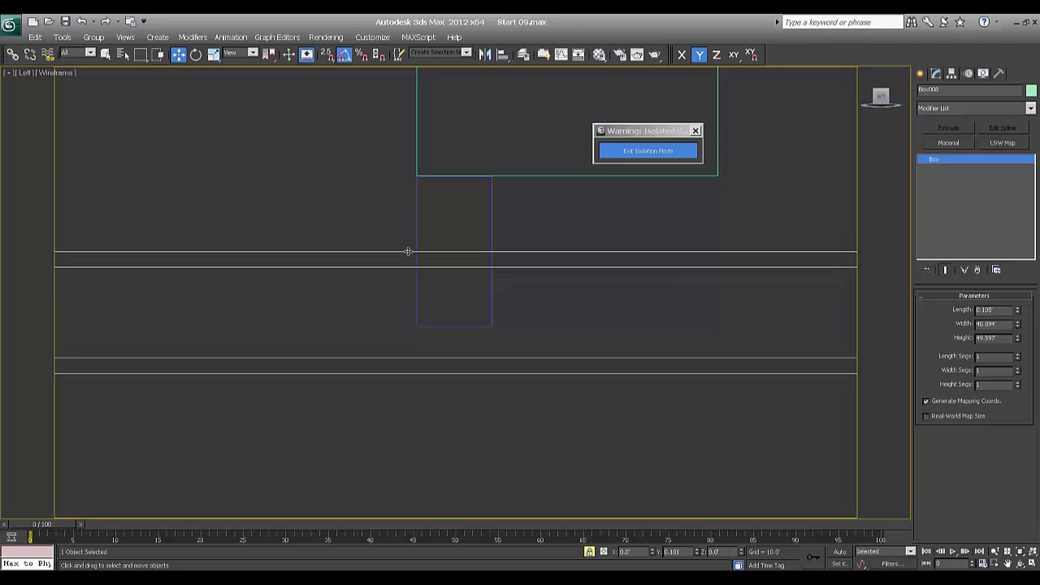
Move the lowest strip up until its top edge lines up with the bottom edge of the lower square.
left_click(408, 360)
left_click(399, 358)
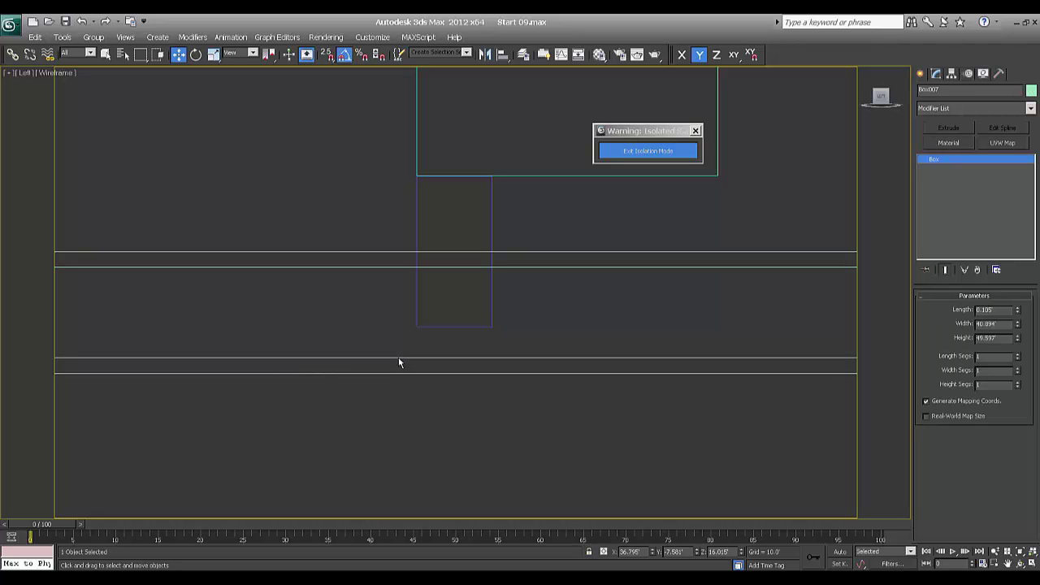
key("space")
left_click_drag(346, 358, 351, 328)
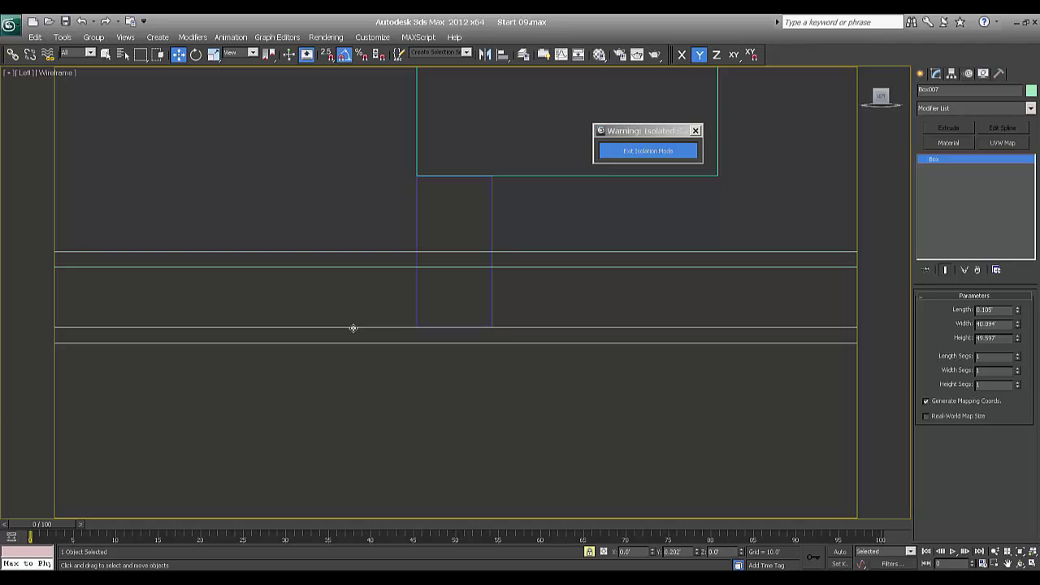
Copy the square above the narrow window directly above itself, snapping the copy's bottom edge to the original's top edge.
middle_click_drag(504, 255, 498, 336)
scroll(498, 337, "down", 1)
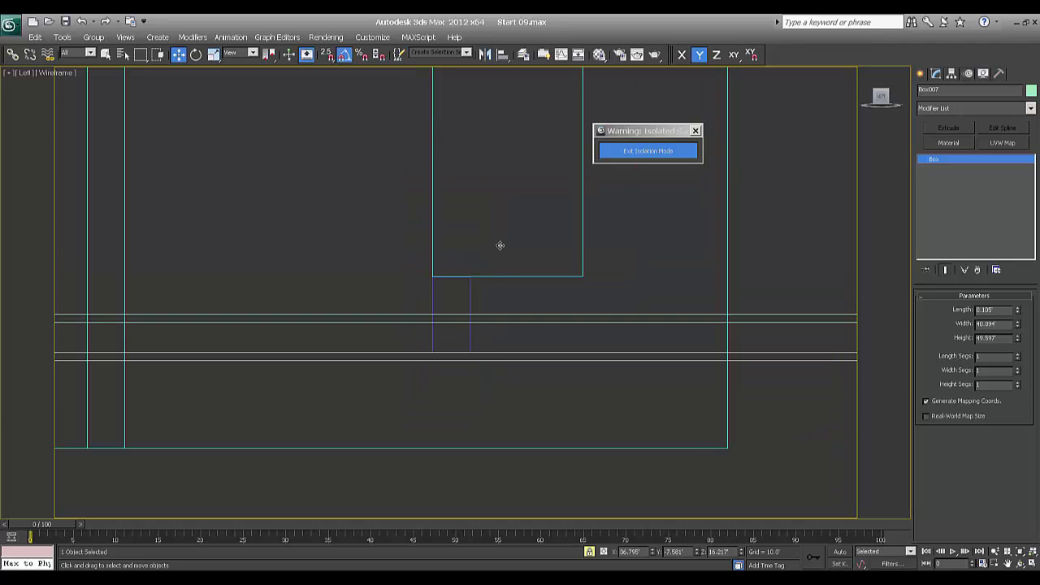
middle_click_drag(483, 144, 485, 249)
scroll(486, 247, "down", 1)
middle_click_drag(488, 161, 490, 206)
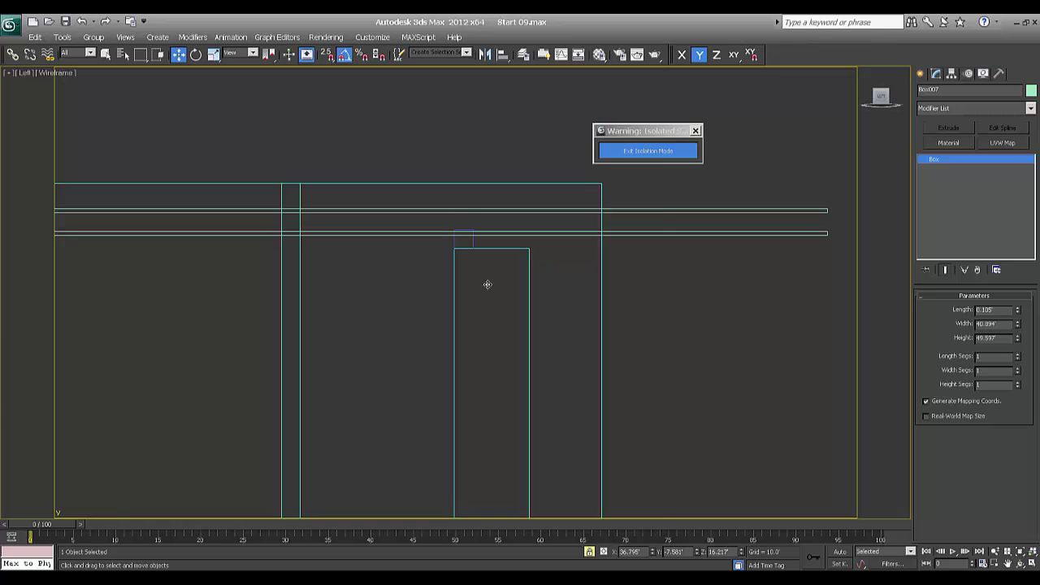
scroll(488, 285, "up", 8)
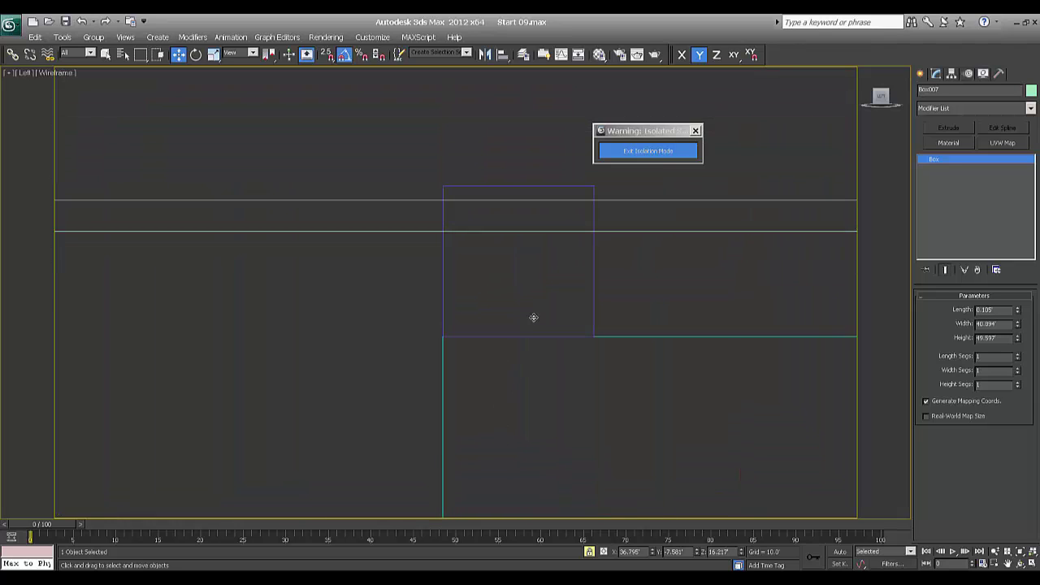
middle_click_drag(533, 318, 521, 386)
left_click(582, 356)
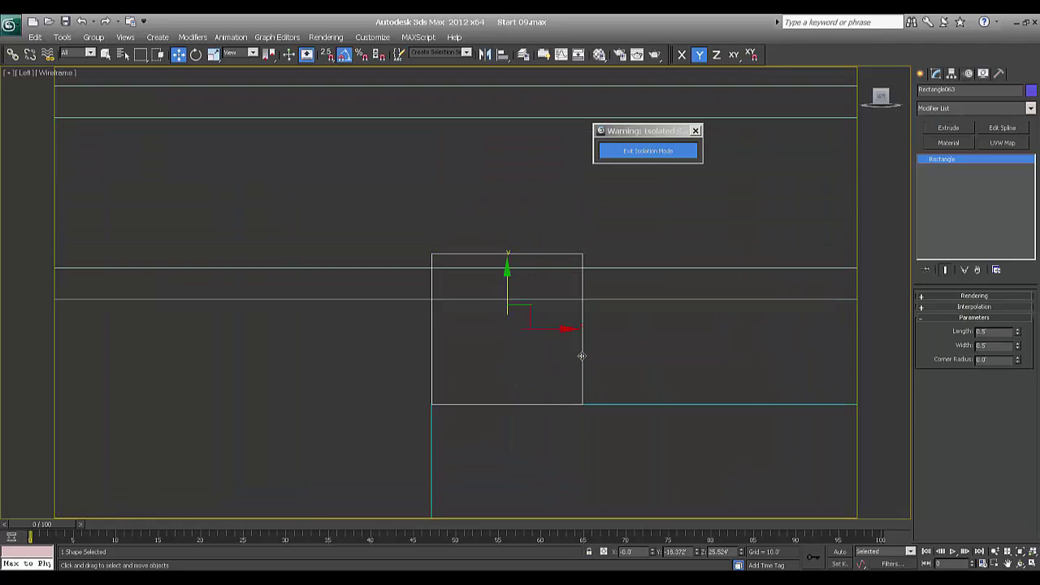
key("s")
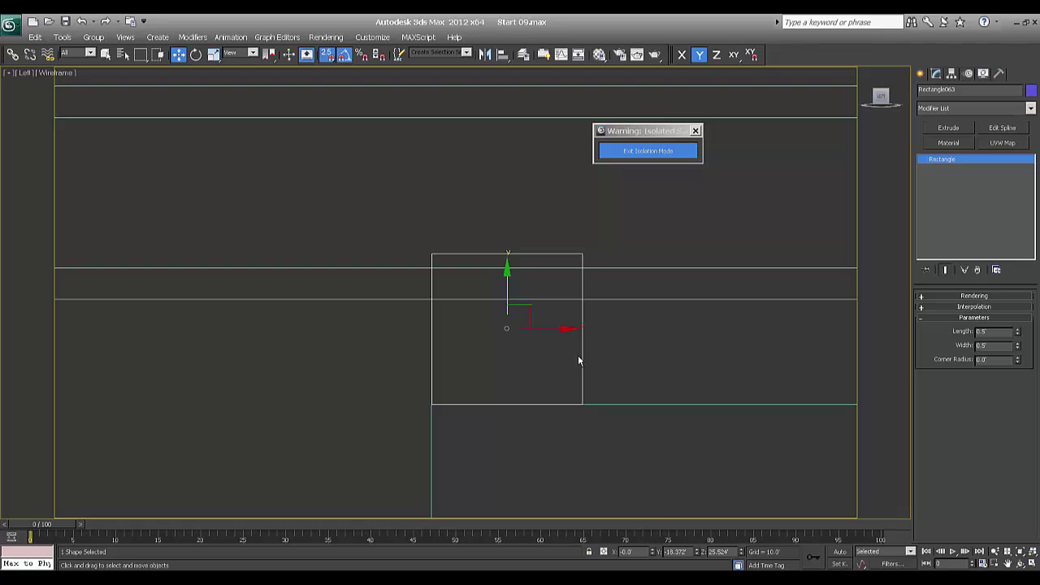
key("space")
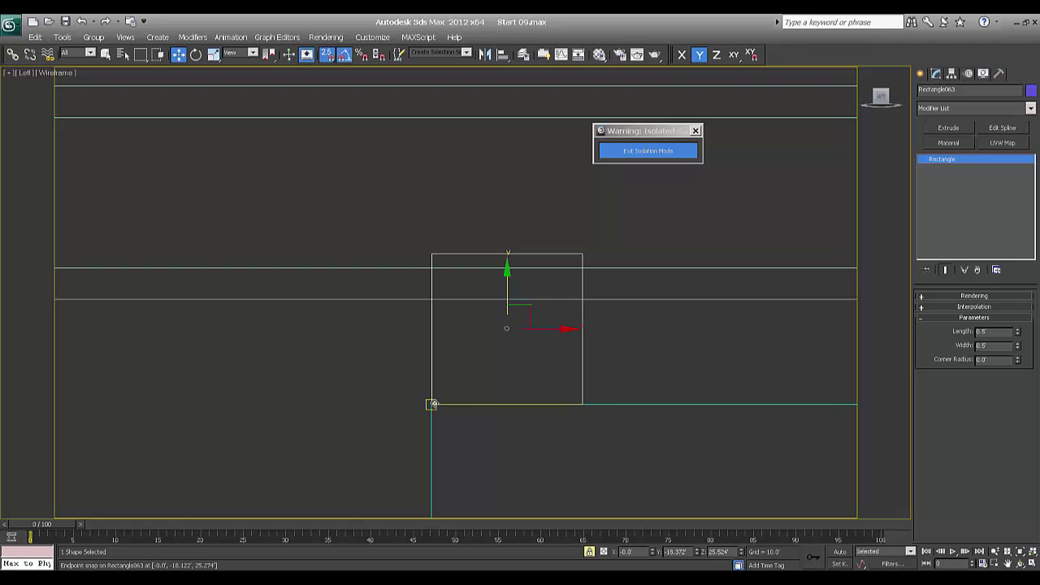
mouse_move(432, 404)
left_mouse_down("shift")
mouse_move(457, 279)
mouse_move(434, 252)
mouse_move(441, 255)
left_mouse_up("shift")
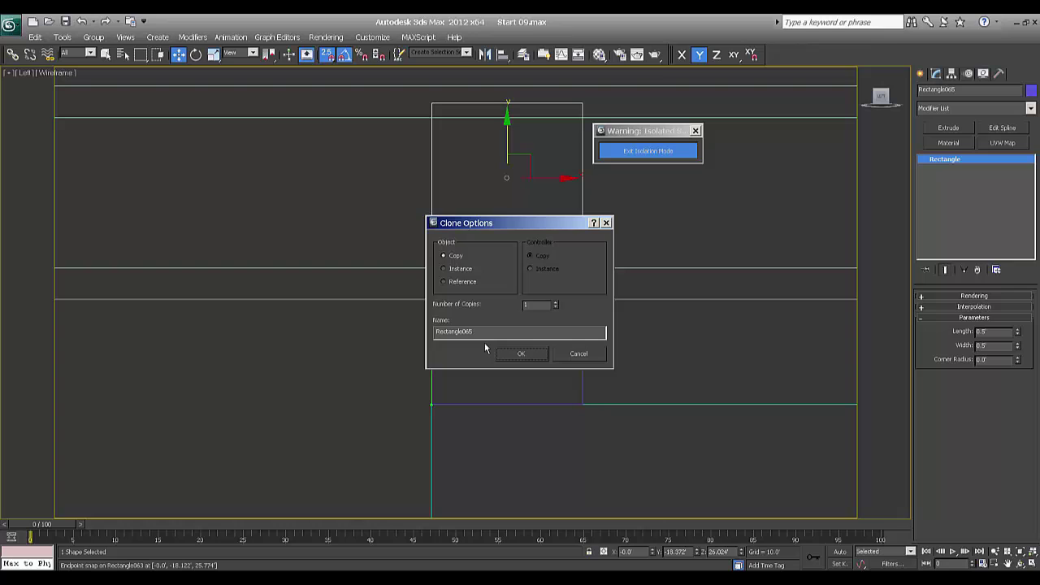
left_click(516, 352)
Move the lower strip of the upper pair up until its bottom edge lines up with the seam between the two stacked squares.
middle_click_drag(541, 263, 520, 328)
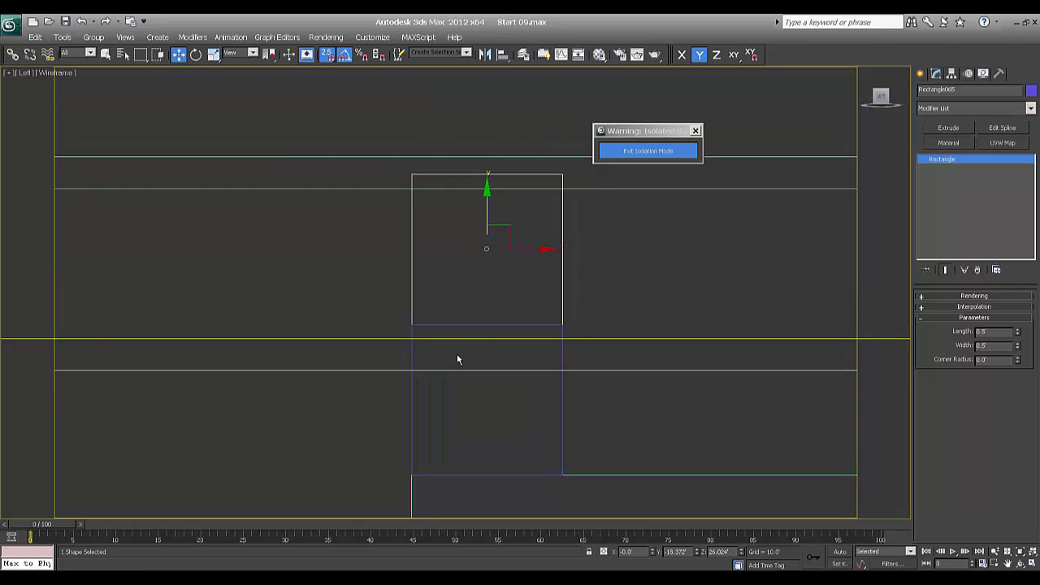
left_click(592, 340)
key("space")
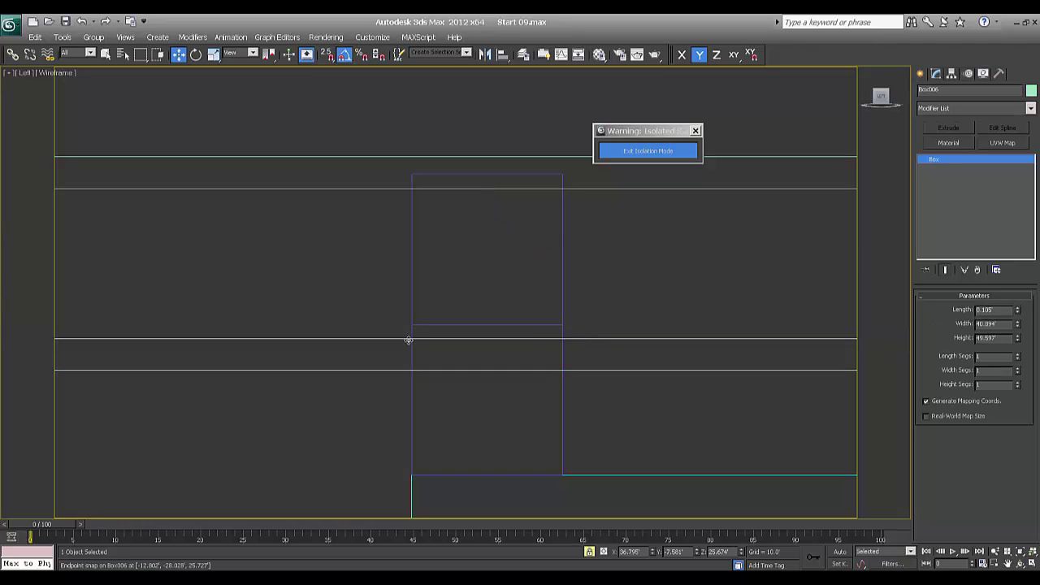
left_click_drag(425, 344, 428, 300)
scroll(406, 356, "up", 5)
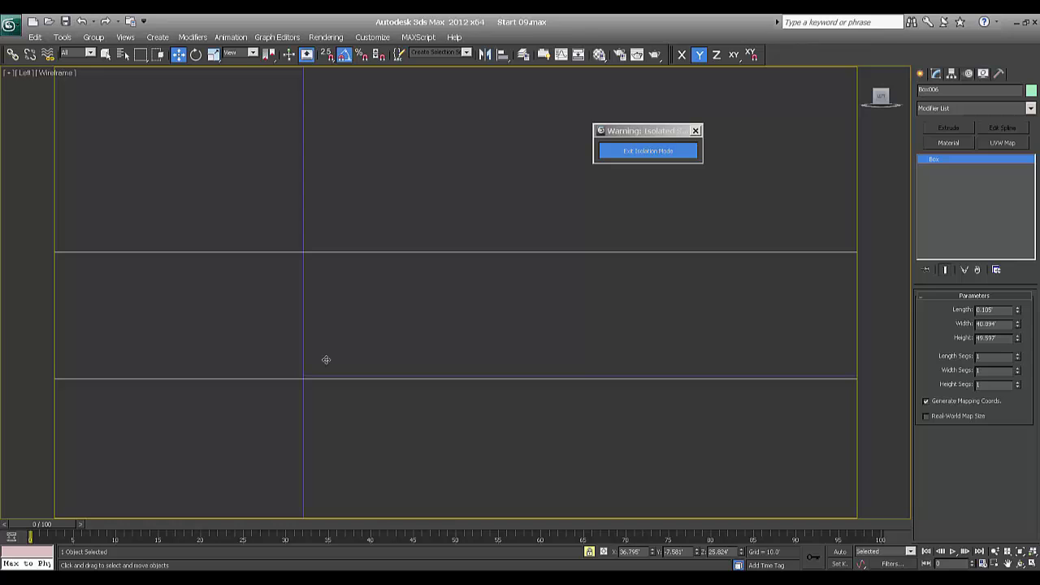
mouse_move(326, 360)
left_mouse_down()
mouse_move(327, 346)
mouse_move(330, 356)
left_mouse_up()
middle_click_drag(403, 346, 371, 511)
Move the topmost strip up until its bottom edge lines up with the top edge of the upper square.
scroll(493, 293, "down", 5)
middle_click_drag(493, 359, 490, 395)
middle_click_drag(601, 344, 585, 390)
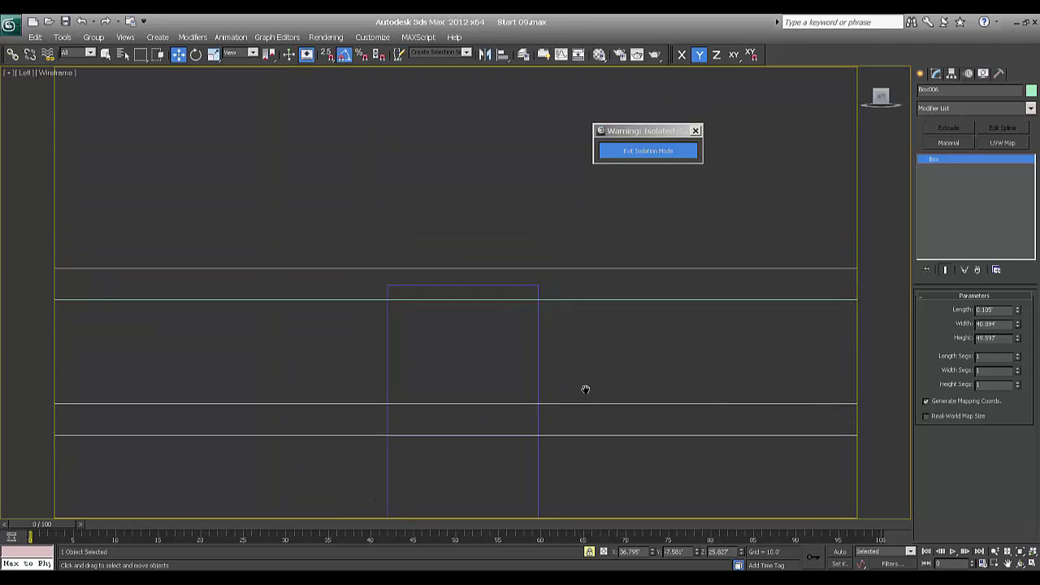
scroll(570, 374, "down", 3)
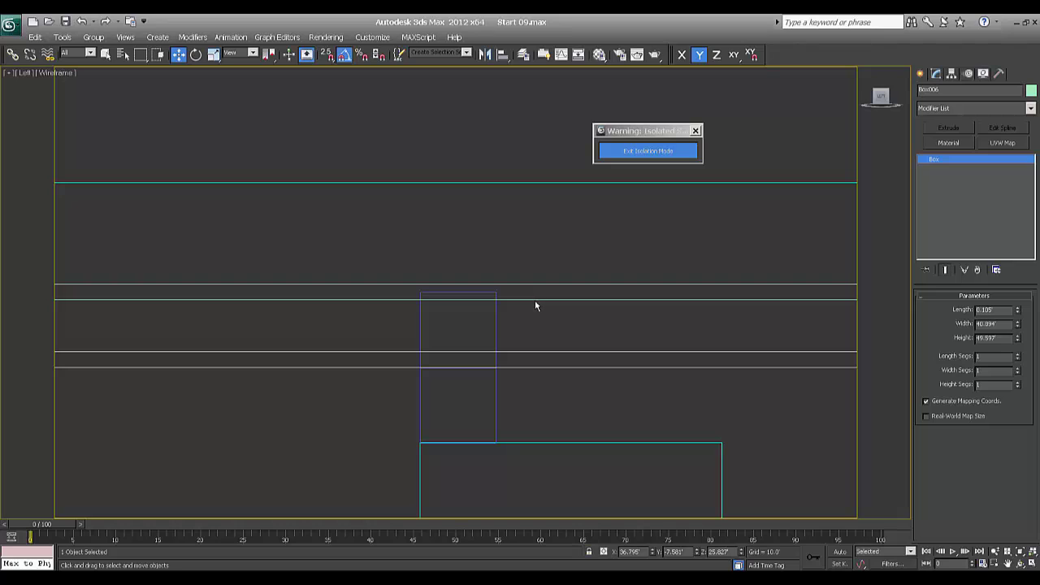
scroll(413, 300, "up", 3)
key("space")
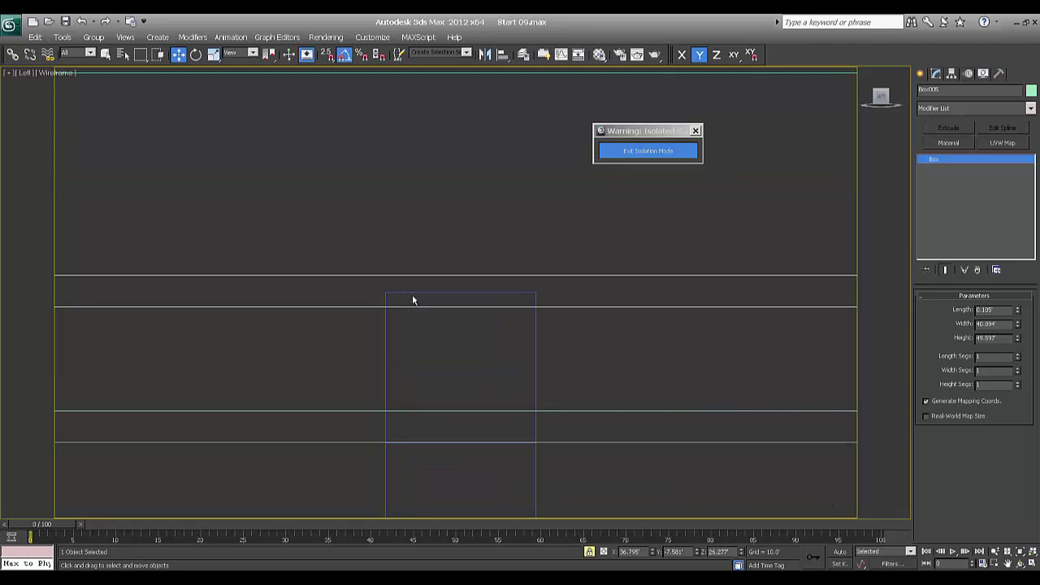
left_click_drag(379, 282, 380, 267)
Delete the two guide squares stacked above the narrow window.
scroll(458, 406, "down", 3)
middle_click_drag(458, 398, 421, 61)
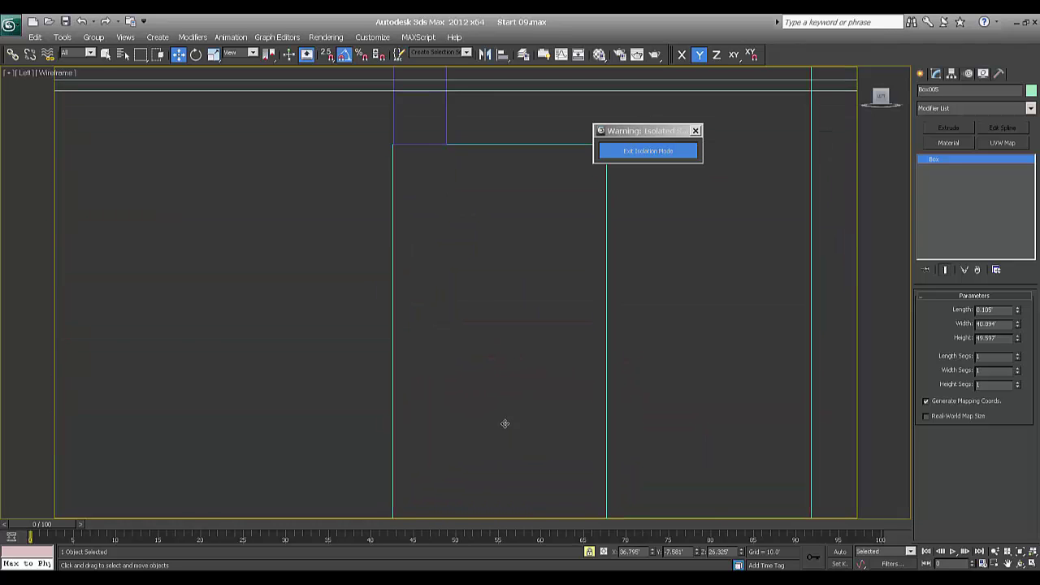
scroll(506, 424, "down", 2)
middle_click_drag(512, 430, 497, 468)
scroll(497, 463, "down", 2)
middle_click_drag(496, 200, 498, 292)
scroll(498, 319, "up", 2)
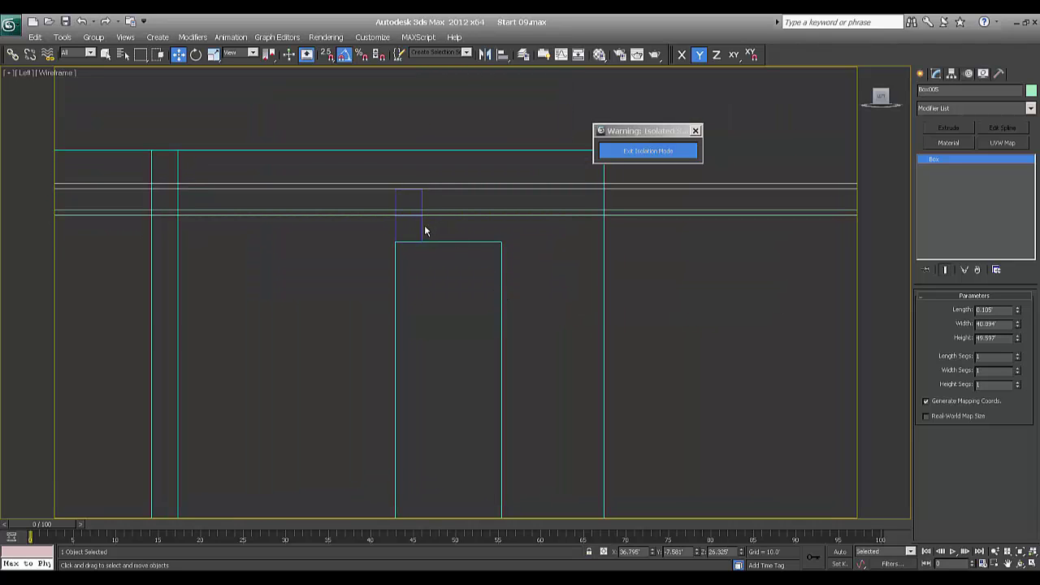
left_click(421, 225)
key("Delete")
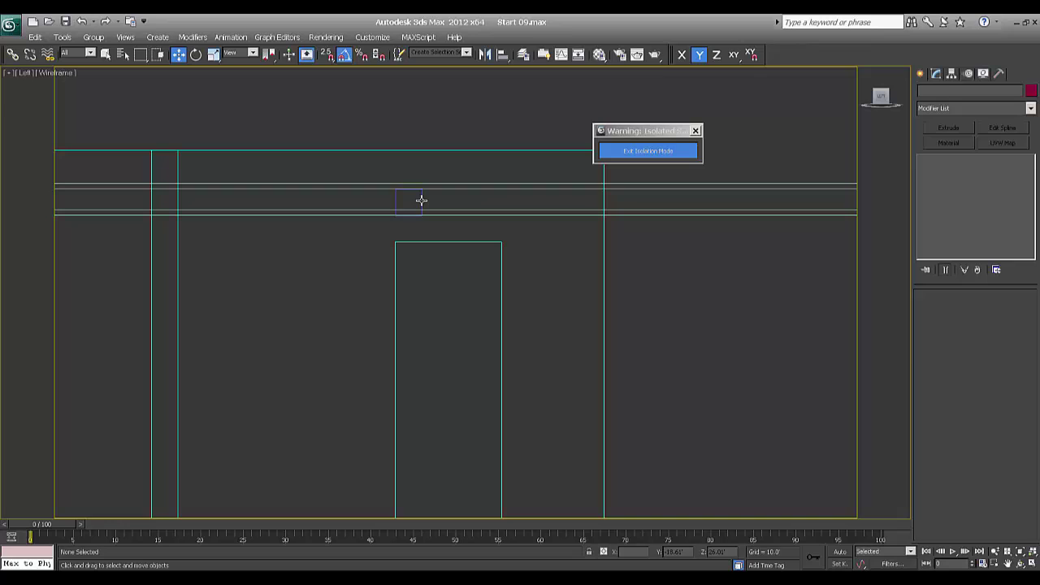
left_click(422, 200)
key("Delete")
Delete the two guide squares stacked below the narrow window.
middle_click_drag(430, 295, 411, 214)
middle_click_drag(430, 489, 438, 296)
left_click(413, 385)
key("Delete")
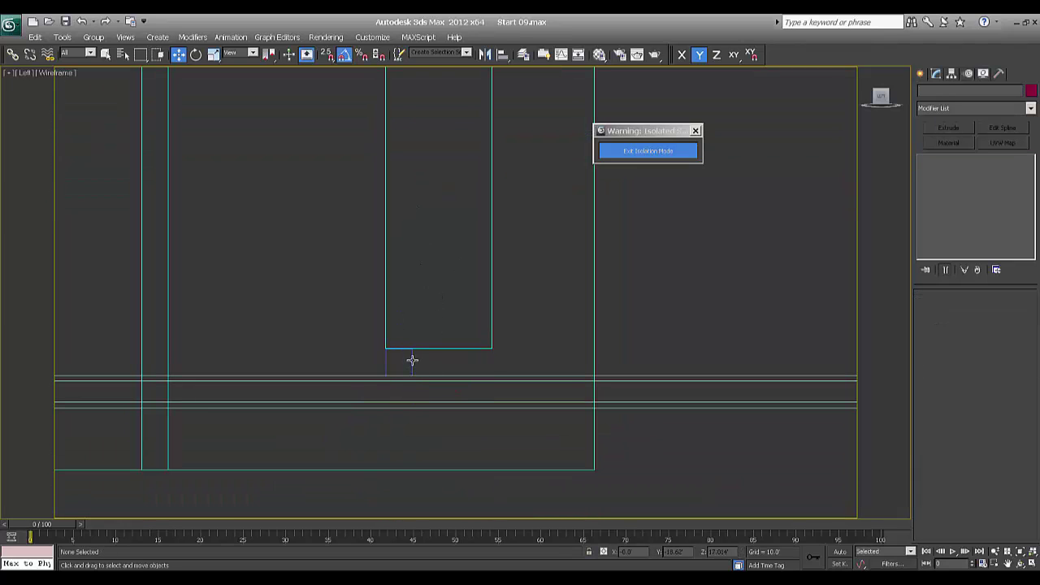
left_click(413, 359)
key("Delete")
Convert the upper strip of the lower pair to an Editable Poly.
left_click(746, 379)
right_click(747, 380)
mouse_move(813, 500)
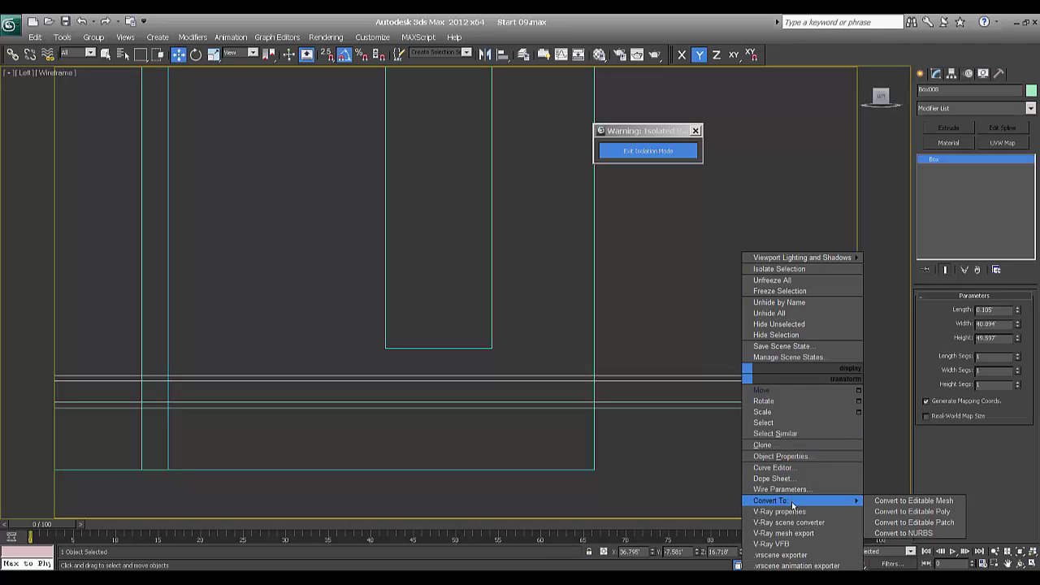
left_click(891, 512)
Attach the other three strips to the converted strip so all four form one object.
right_click(749, 378)
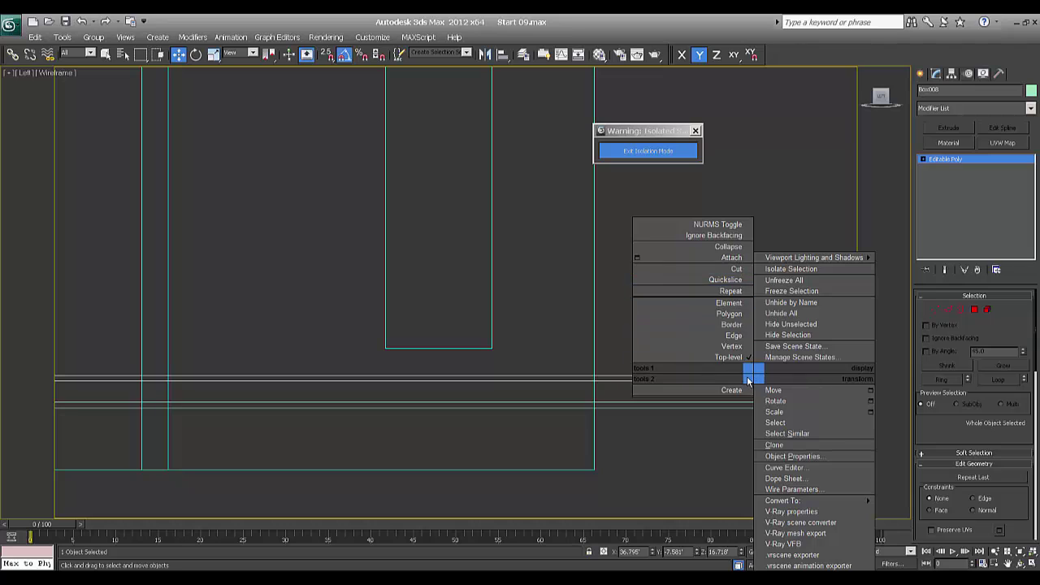
left_click(733, 257)
left_click(757, 404)
middle_click_drag(728, 295, 706, 468)
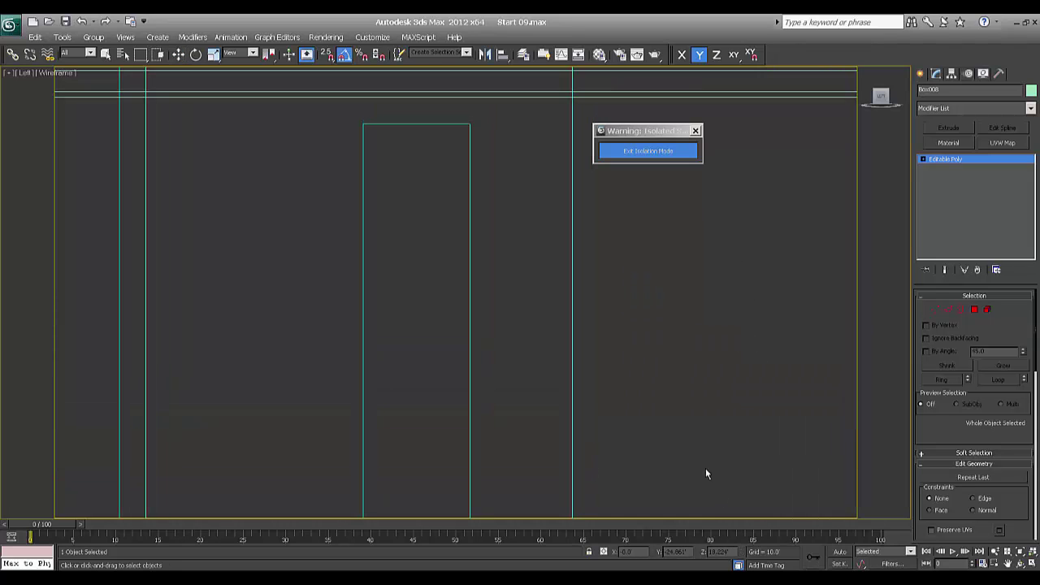
scroll(704, 455, "down", 2)
middle_click_drag(667, 355, 649, 454)
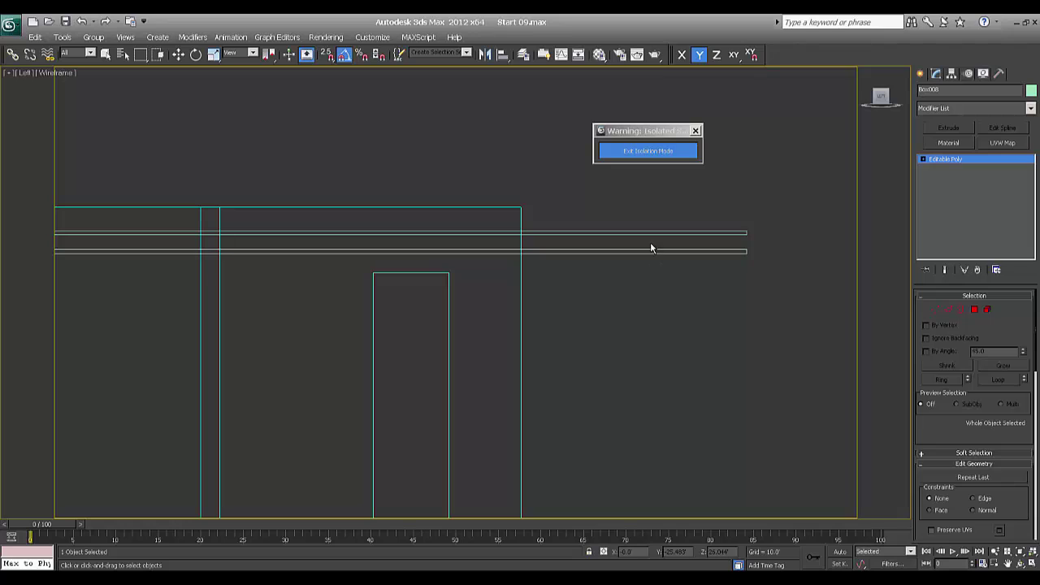
middle_click_drag(655, 370, 646, 334)
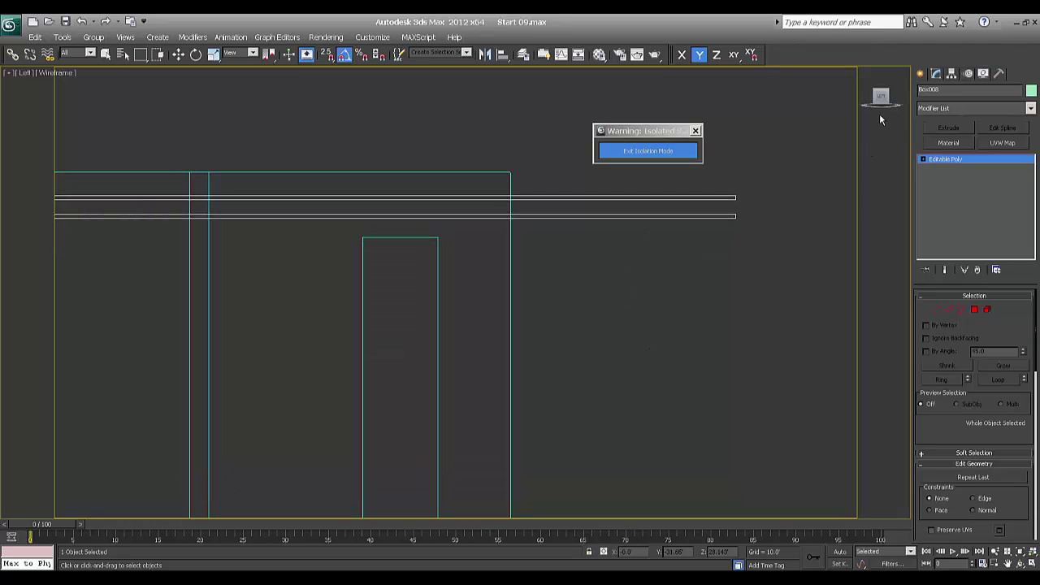
Select the upper-floor wall and convert its Boolean object to an Editable Poly.
left_click(921, 74)
scroll(594, 355, "down", 2)
scroll(595, 355, "down", 2)
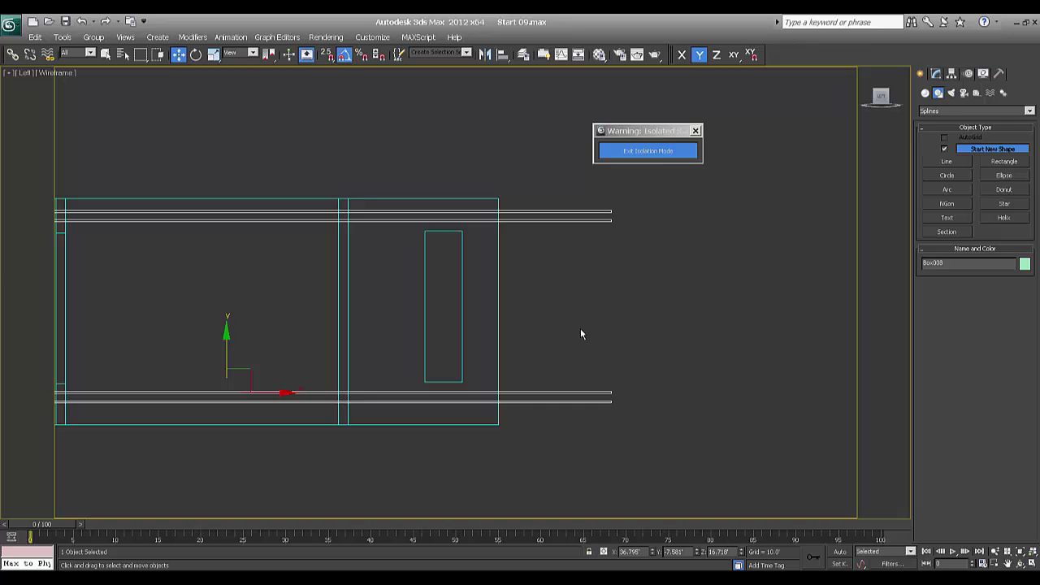
left_click(499, 306)
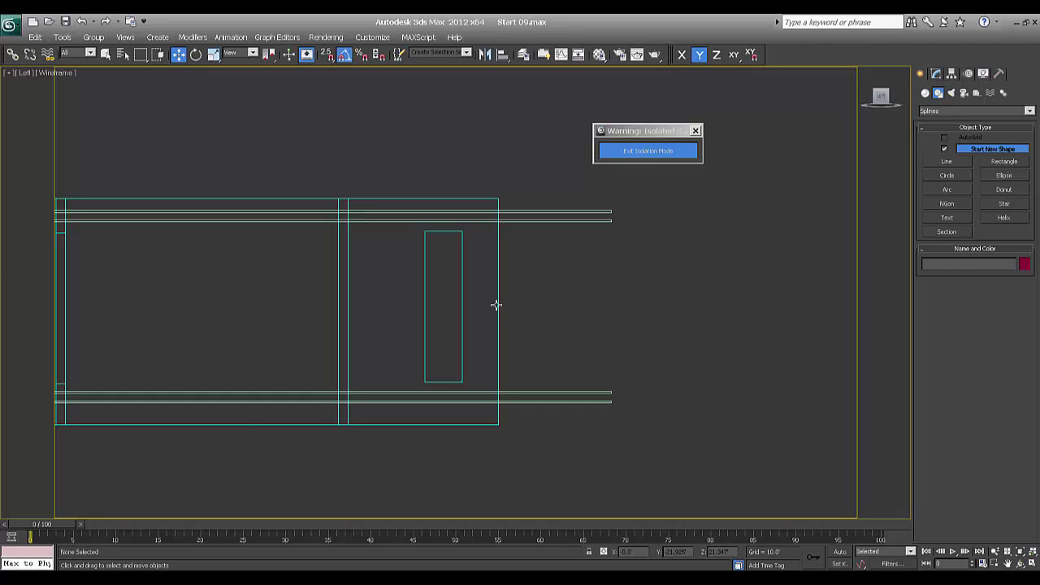
left_click(496, 305)
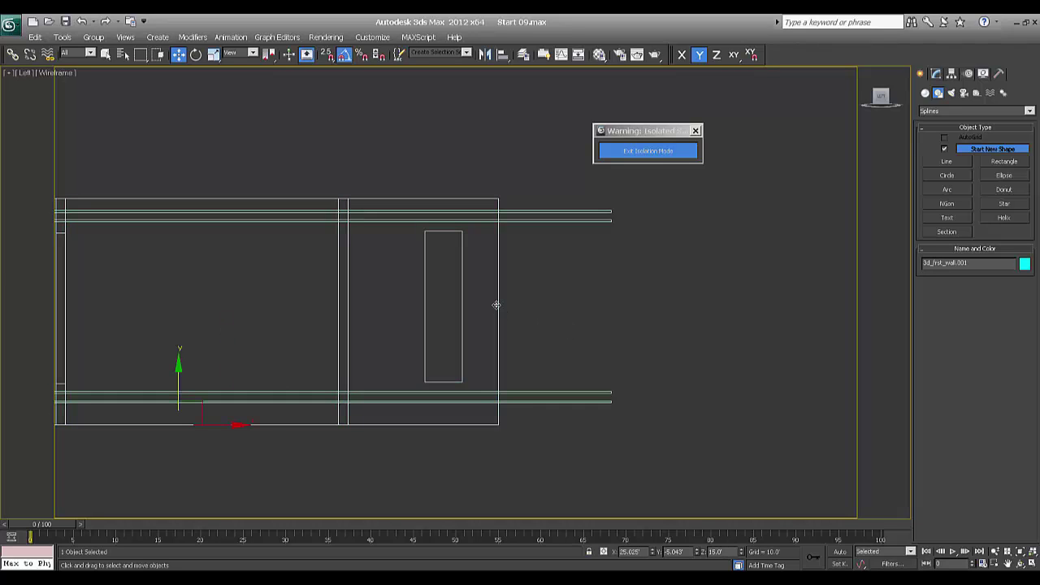
left_click(936, 74)
right_click(480, 302)
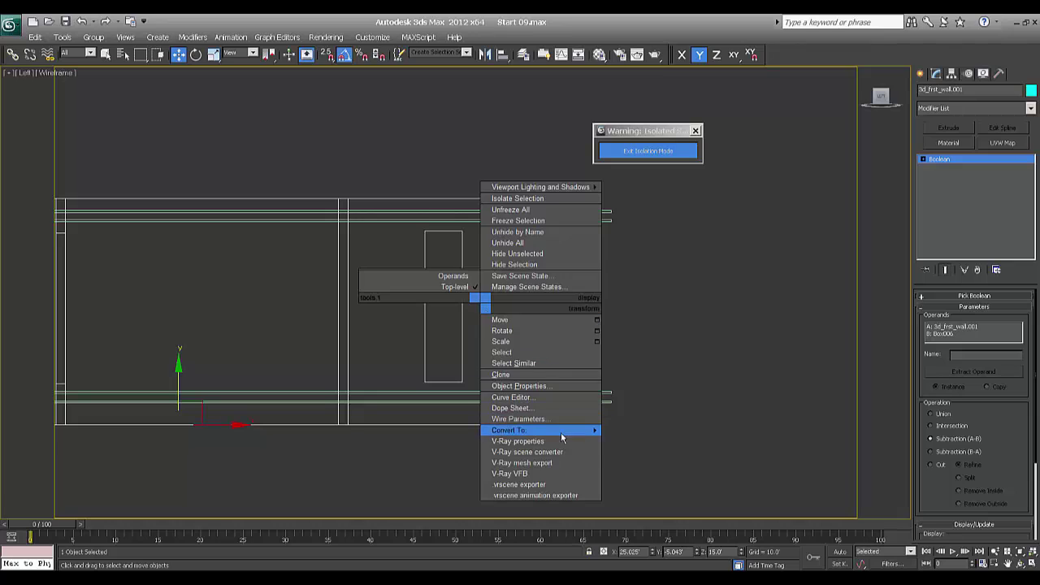
mouse_move(537, 430)
left_click(642, 441)
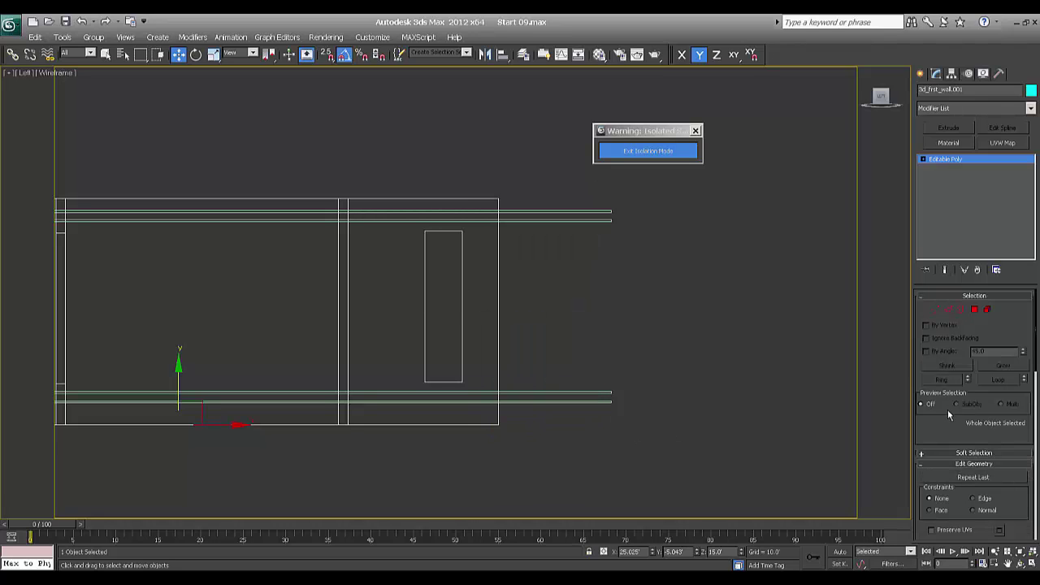
scroll(948, 415, "down", 5)
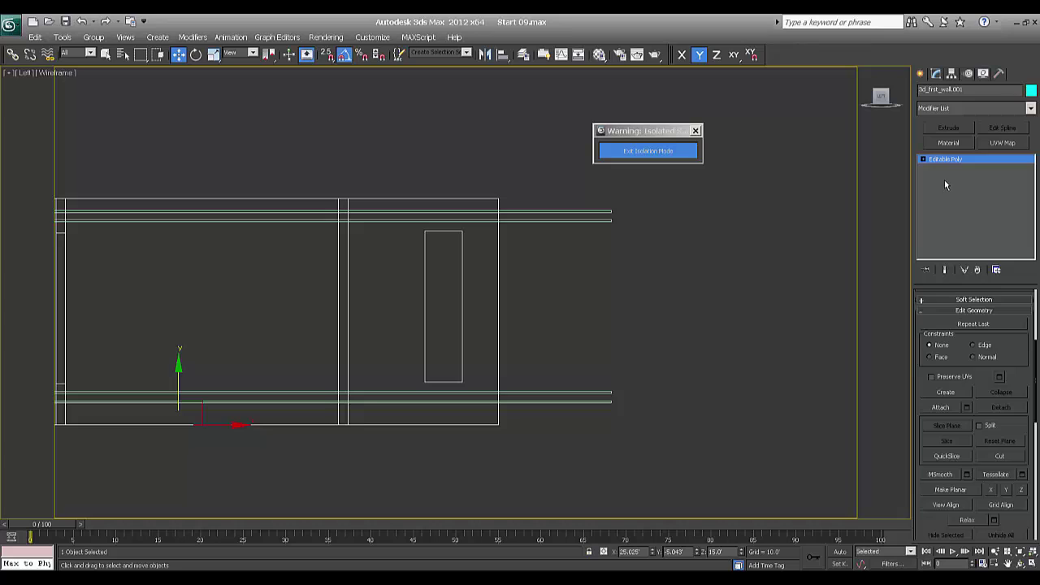
Apply a compound Boolean to the wall with the Cut operation set to Refine, picking the attached strips as operand B.
left_click(920, 74)
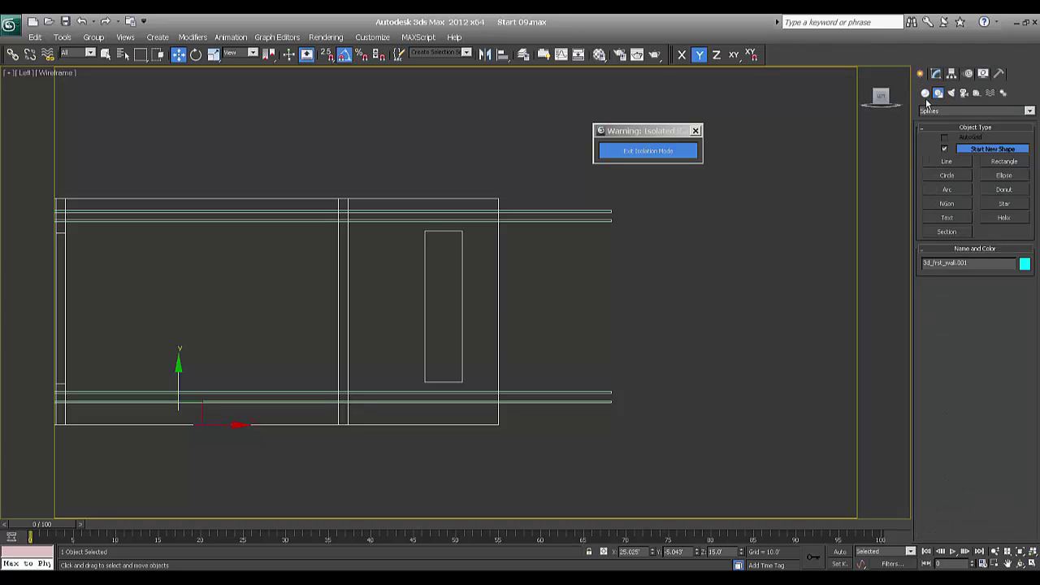
left_click(927, 93)
left_click(935, 111)
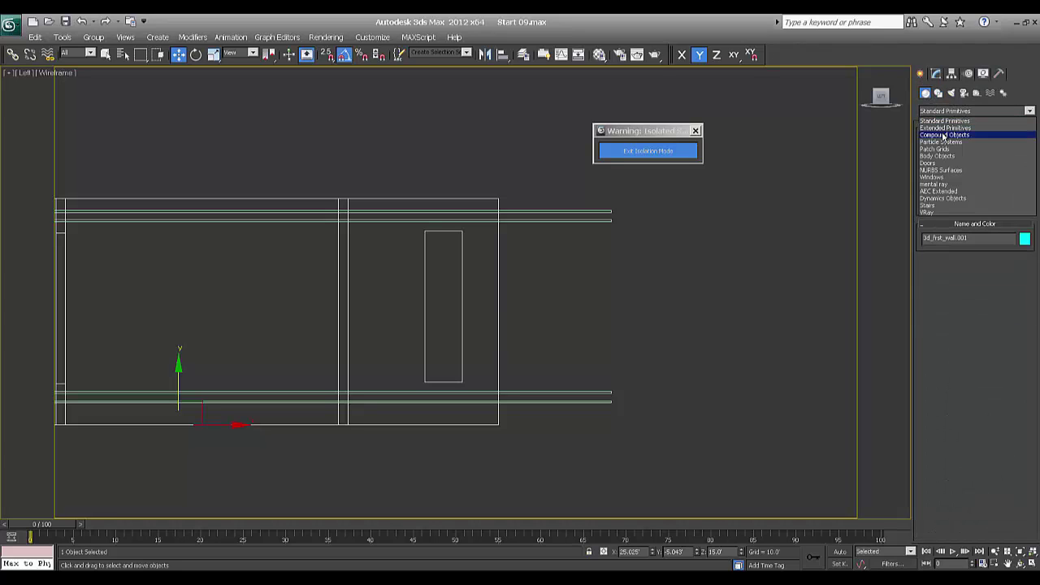
left_click(943, 138)
left_click(948, 193)
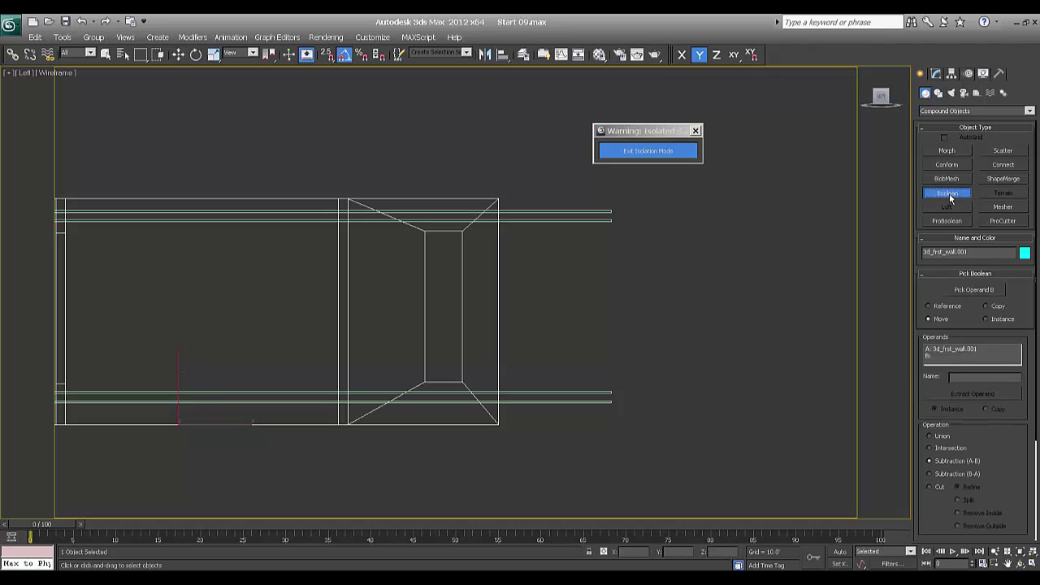
left_click_drag(1000, 455, 974, 277)
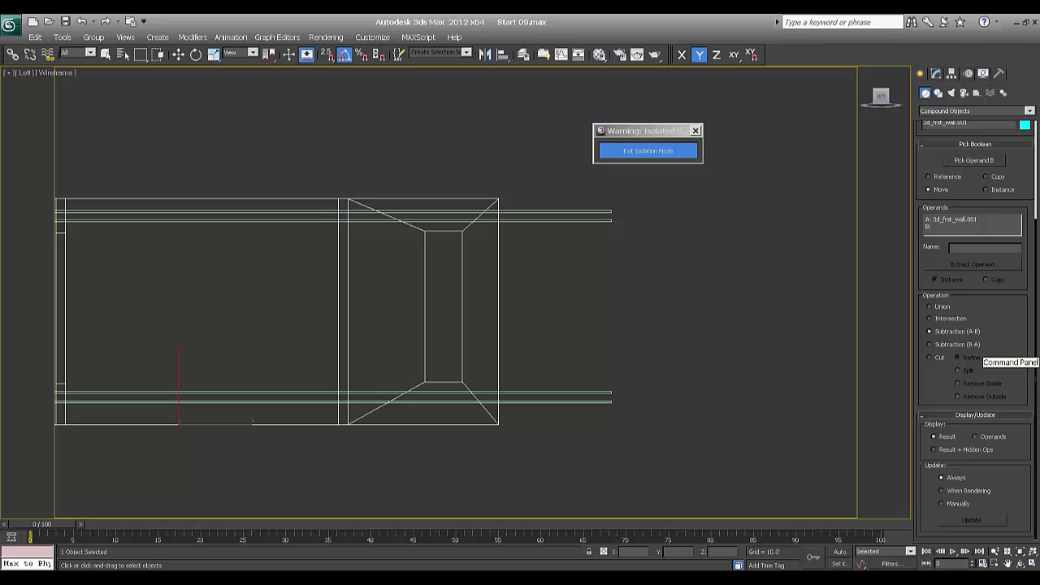
left_click(932, 358)
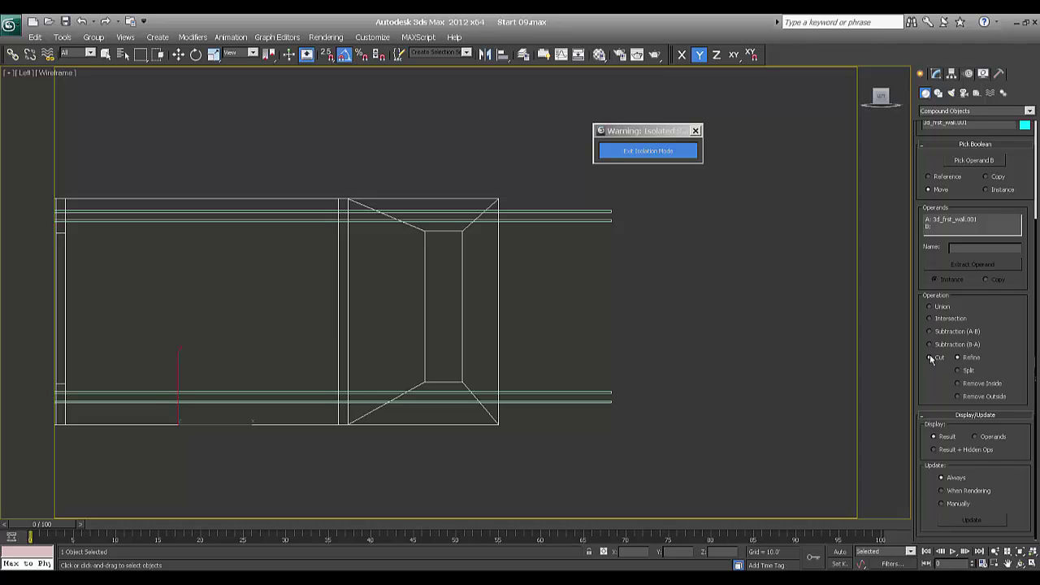
left_click(974, 161)
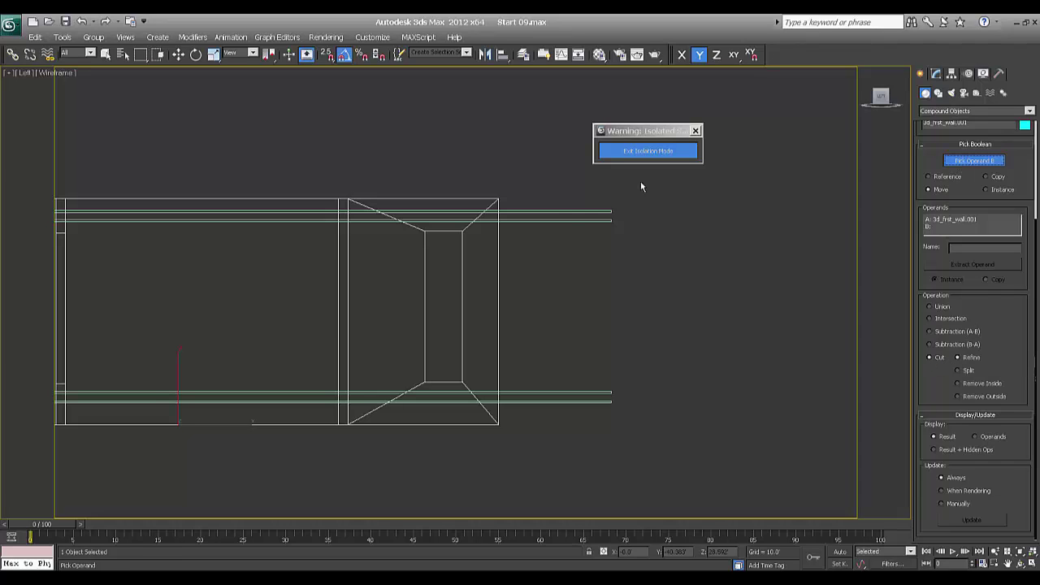
left_click(569, 220)
key("w")
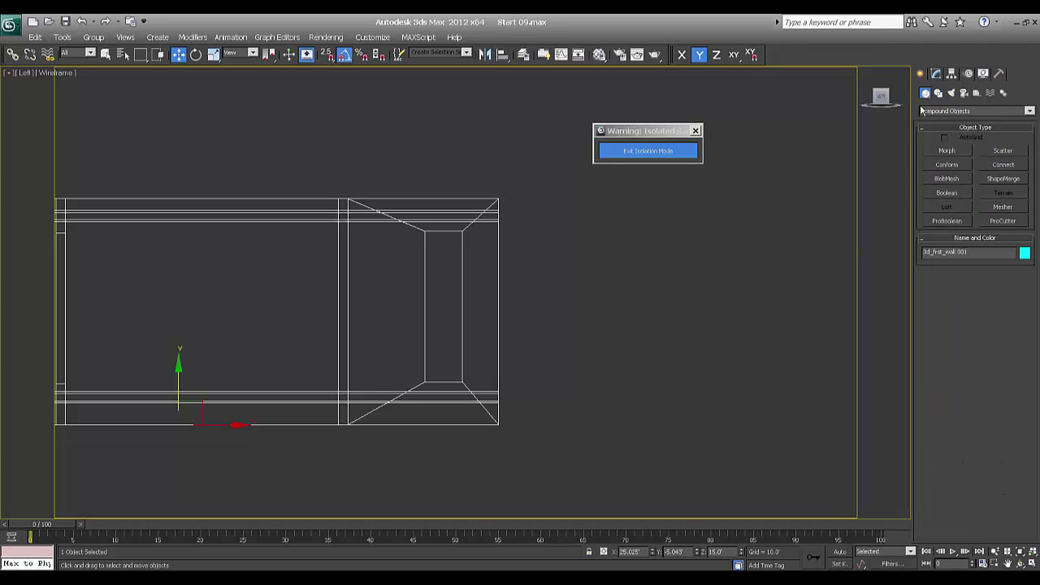
Inspect the cut wall in the perspective view and undo the Boolean pick to bring the attached strips back.
middle_click_drag(487, 312, 301, 326)
key("p")
scroll(486, 325, "down", 2)
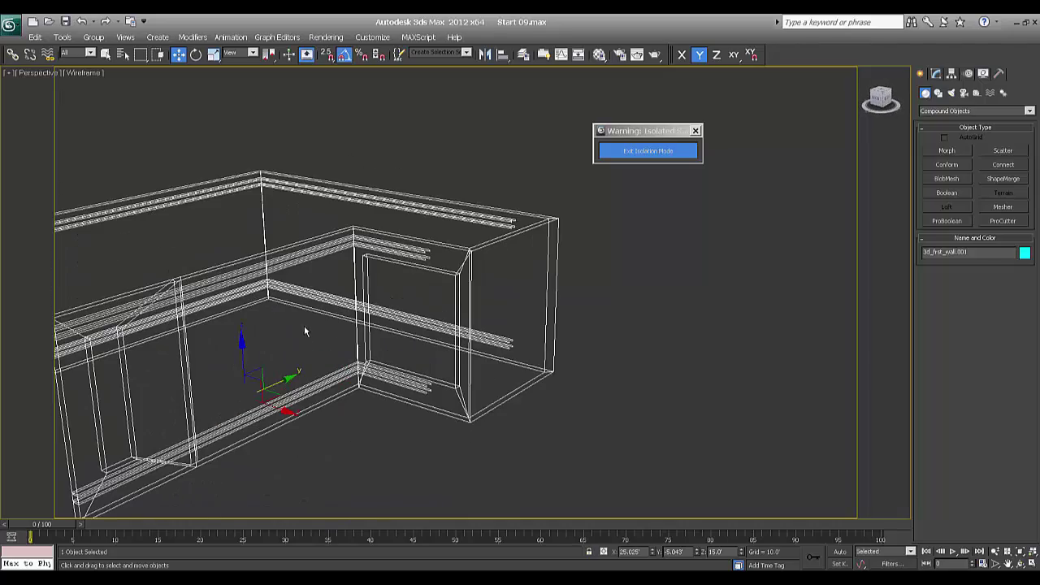
middle_click_drag(351, 359, 545, 362, "alt")
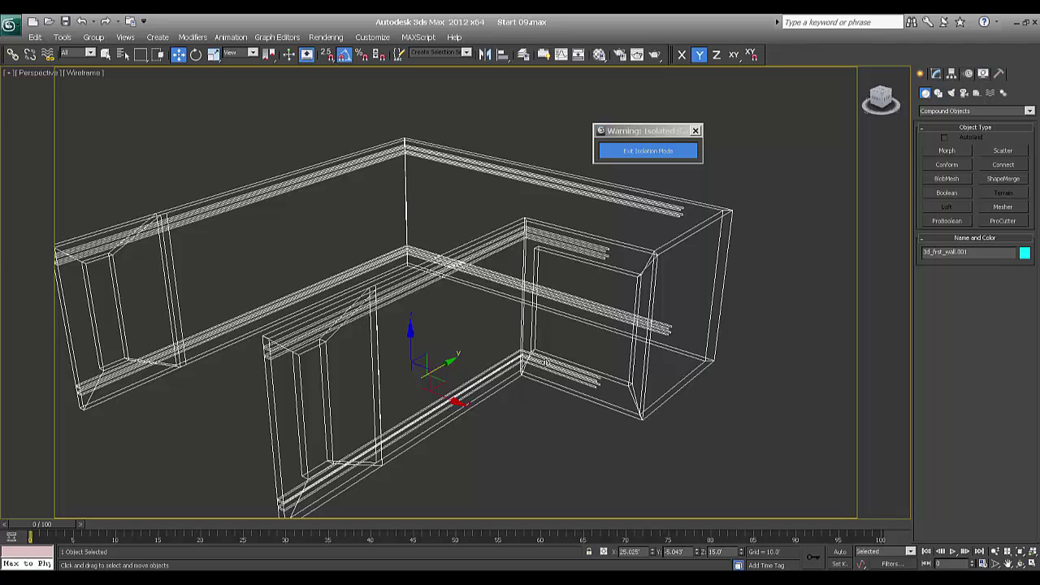
key("ctrl+z")
middle_click_drag(570, 361, 623, 355)
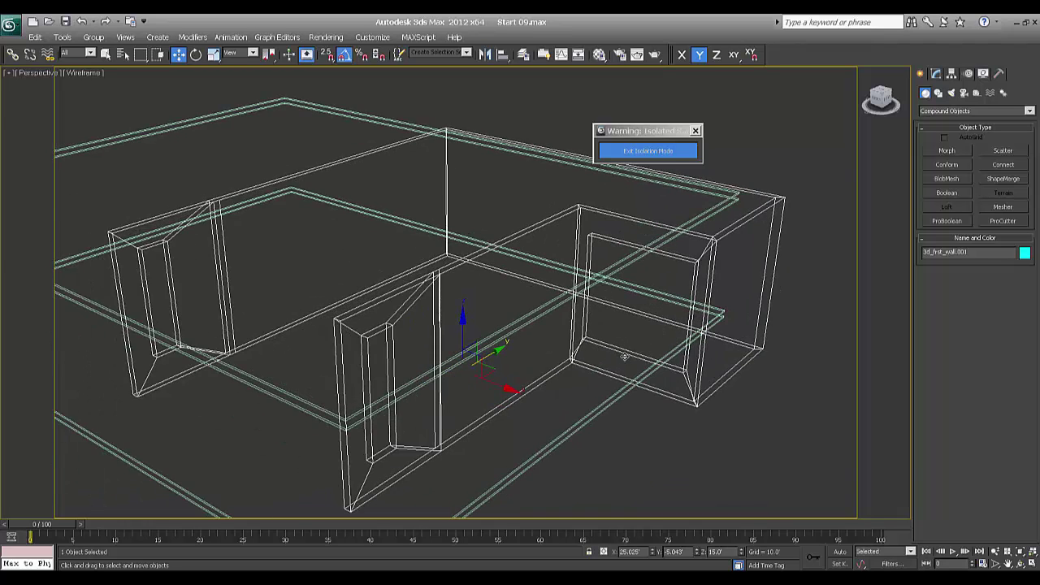
scroll(621, 358, "down", 2)
middle_click_drag(550, 420, 650, 393, "alt")
scroll(573, 416, "down", 3)
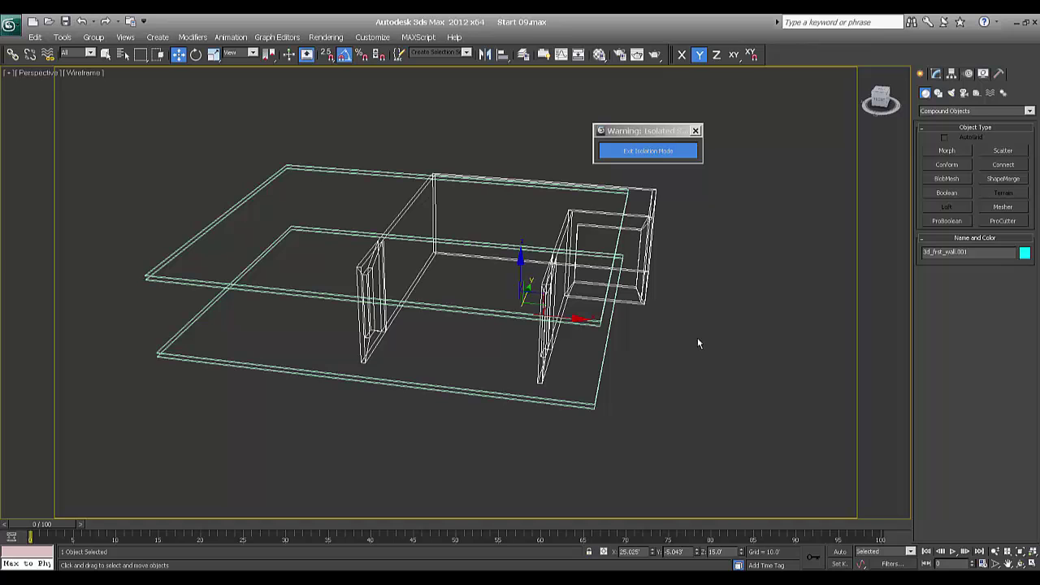
Move the attached strips along the X axis to about 47.9' so they extend past the wall's far ends.
left_click(657, 384)
left_click(577, 404)
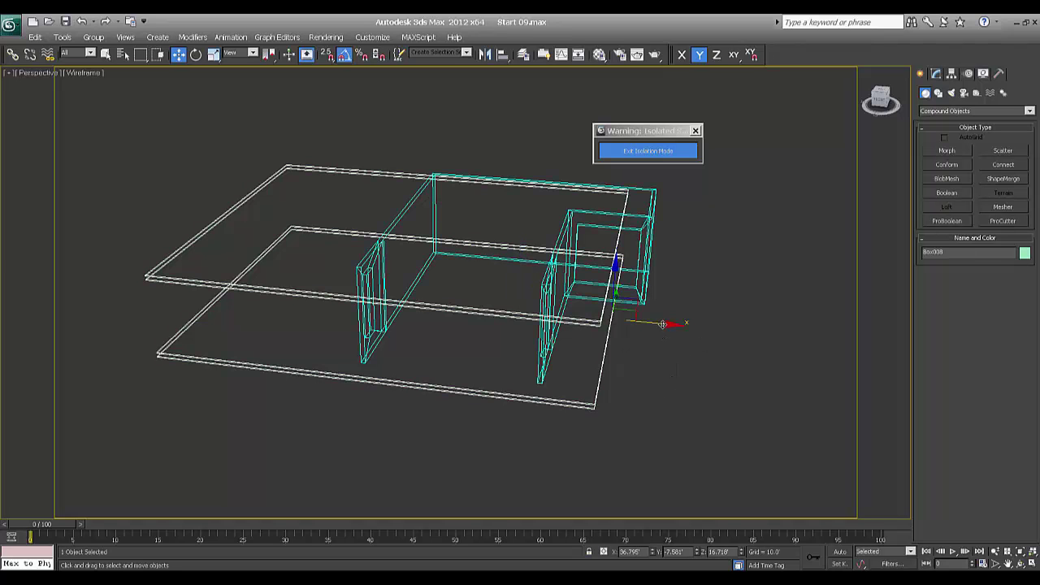
left_click_drag(662, 324, 755, 335)
middle_click_drag(752, 370, 701, 363, "alt")
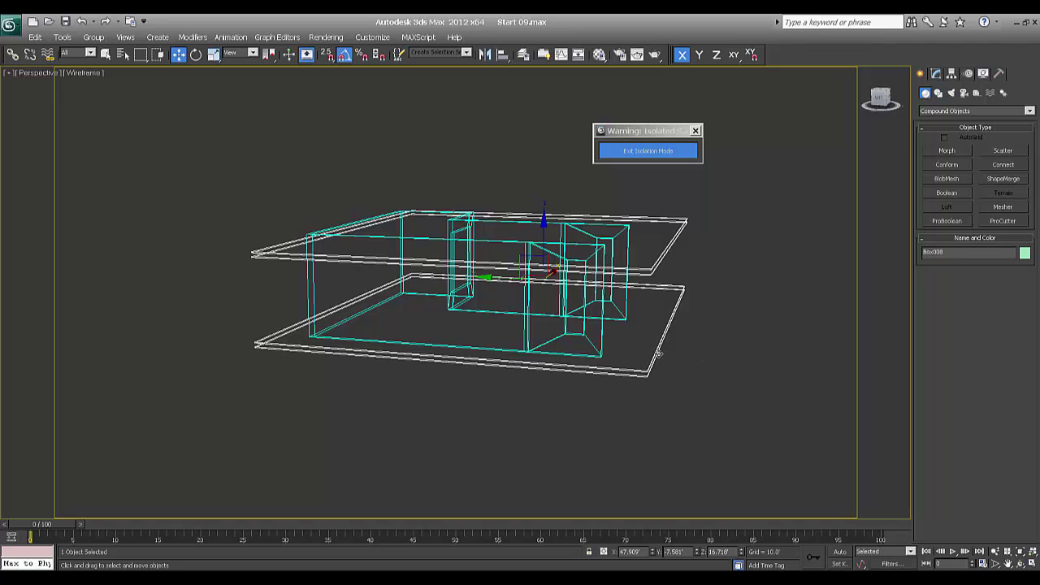
Pick the repositioned strips as operand B of the upper-floor wall's Cut-Refine Boolean.
left_click(659, 325)
left_click(622, 313)
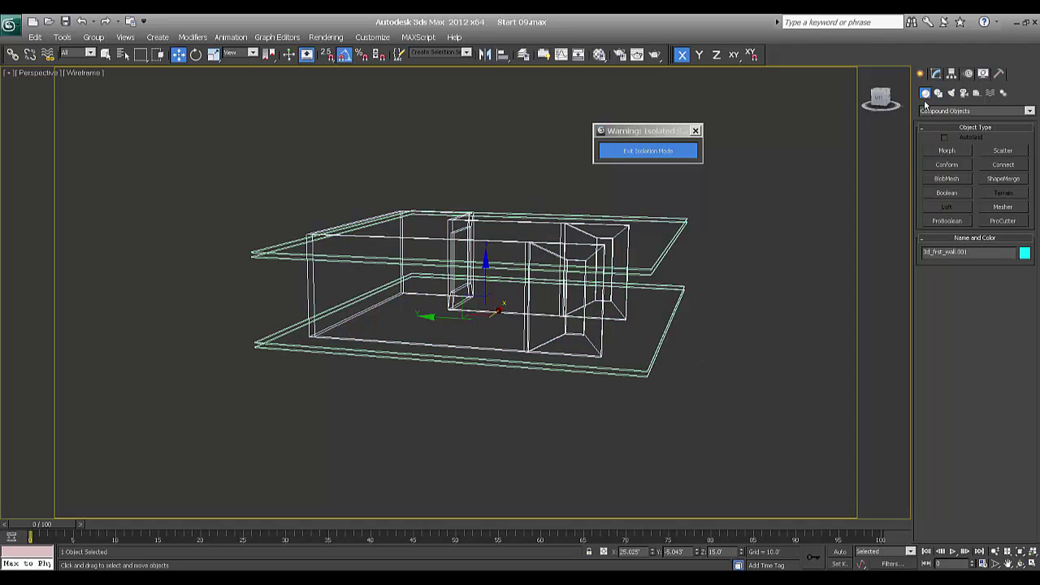
left_click(936, 74)
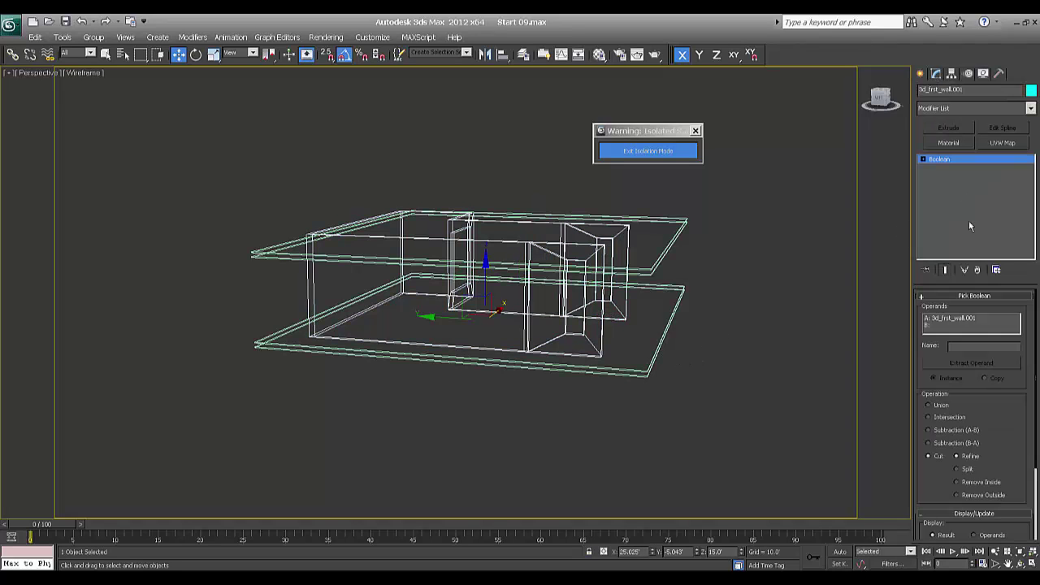
left_click(977, 418)
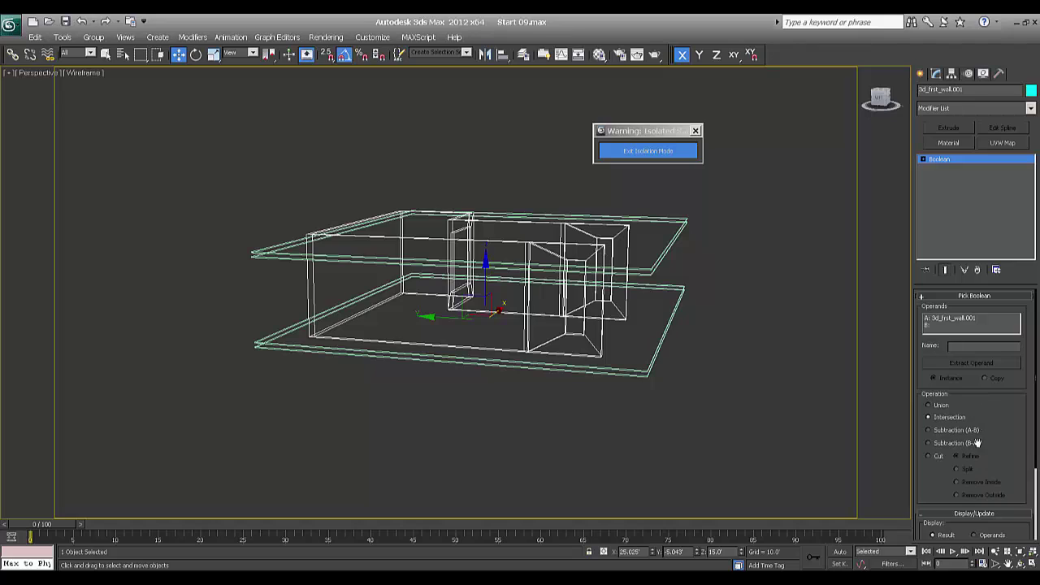
left_click(929, 456)
left_click(926, 297)
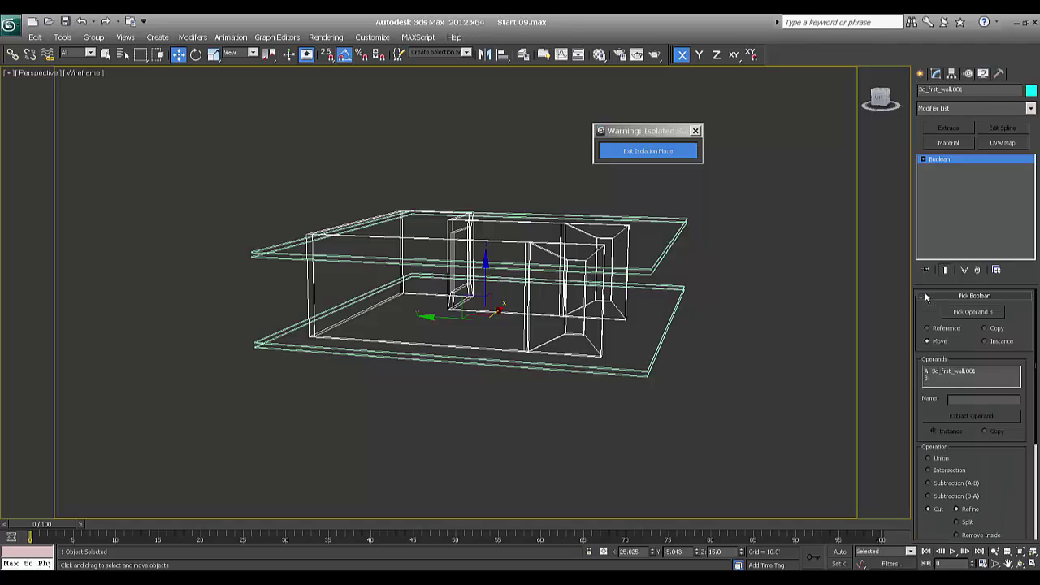
left_click(973, 312)
left_click(670, 246)
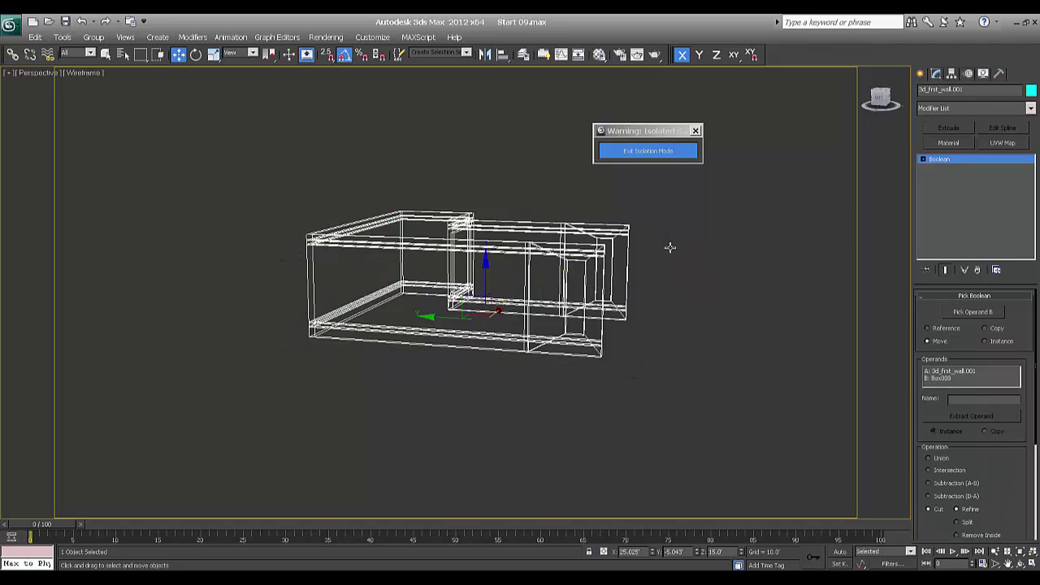
right_click(672, 273)
left_click(689, 287)
middle_click_drag(687, 306, 597, 337, "alt")
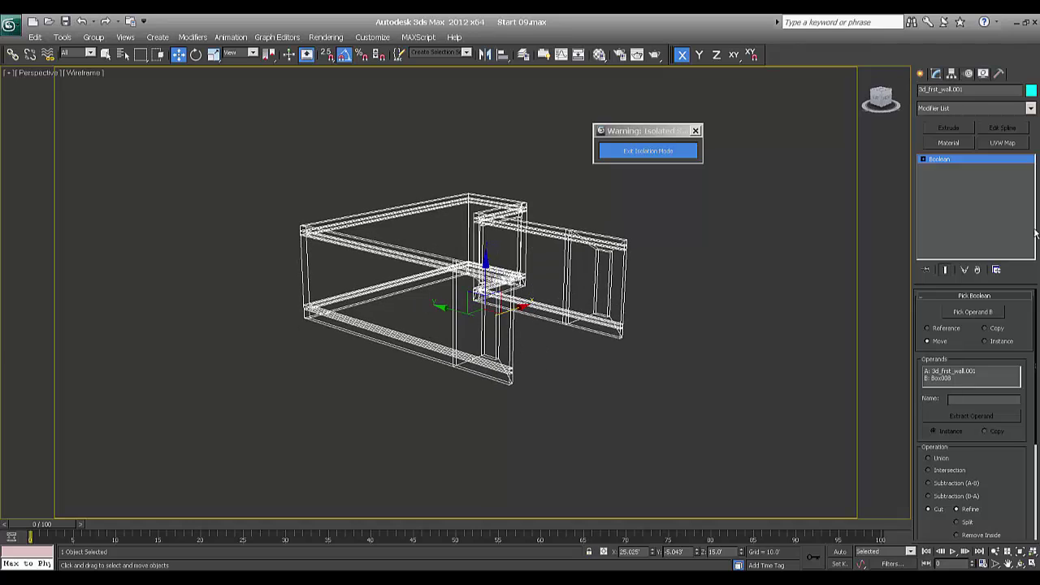
Add an Edit Poly modifier on top of the wall's Boolean and enter Polygon sub-object level.
left_click(961, 109)
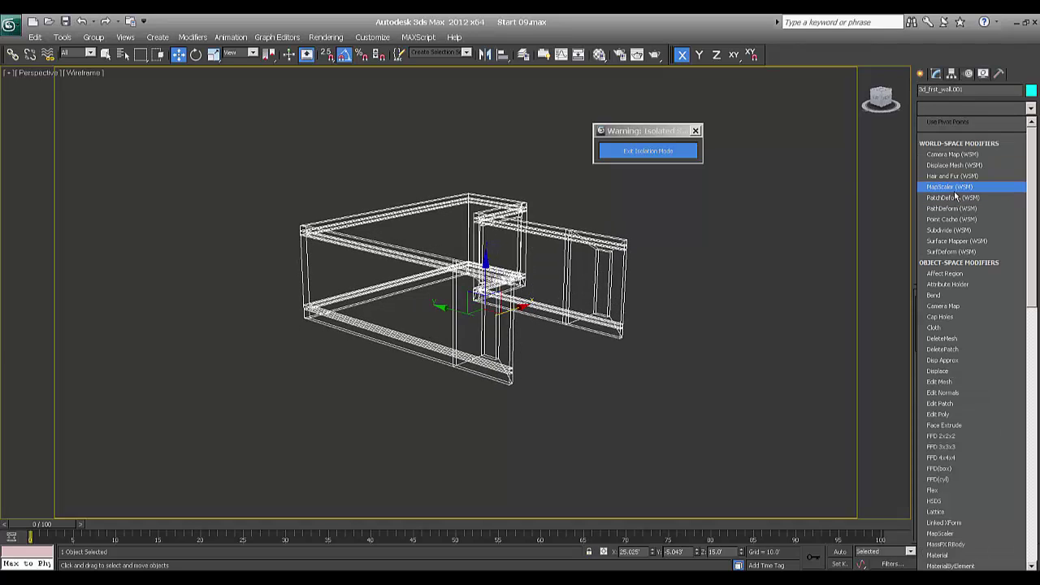
key("e")
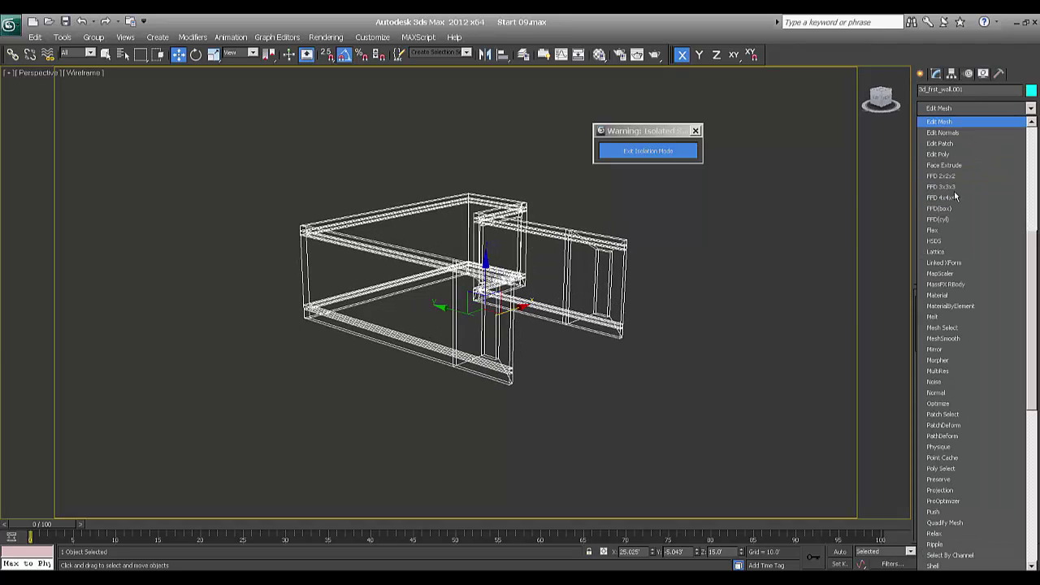
left_click(936, 157)
mouse_move(635, 331)
middle_mouse_down("alt")
mouse_move(715, 335)
mouse_move(628, 344)
middle_mouse_up("alt")
left_click(974, 395)
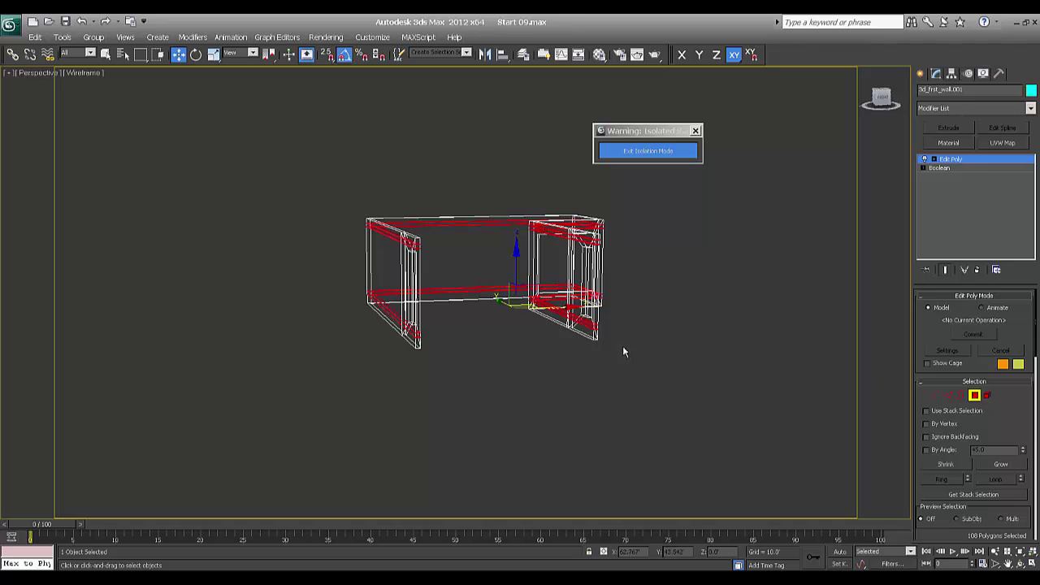
Assign material ID 2 to the selected groove polygons.
left_click_drag(1007, 399, 1007, 393)
scroll(999, 327, "down", 5)
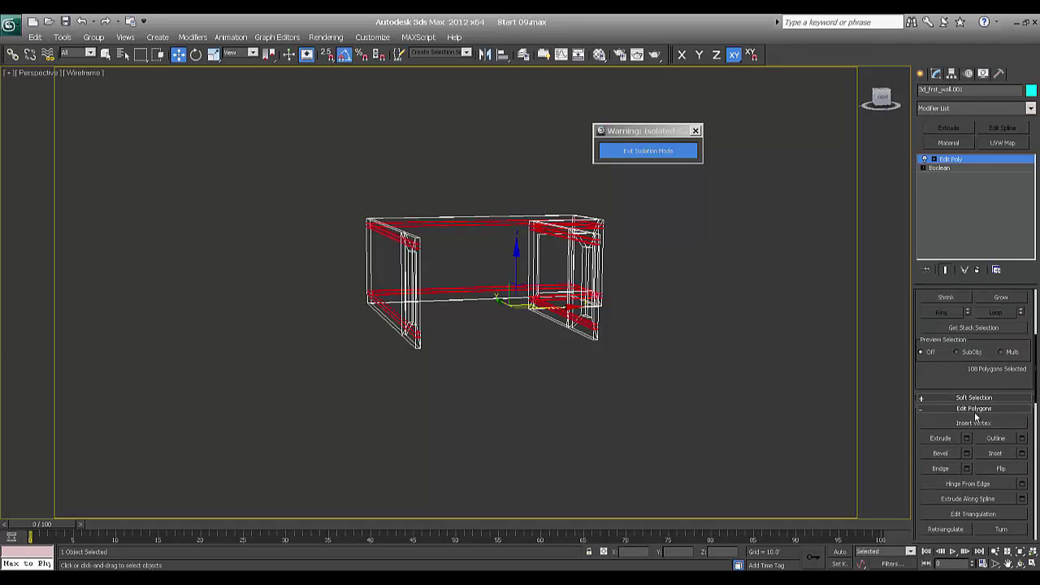
scroll(948, 383, "down", 12)
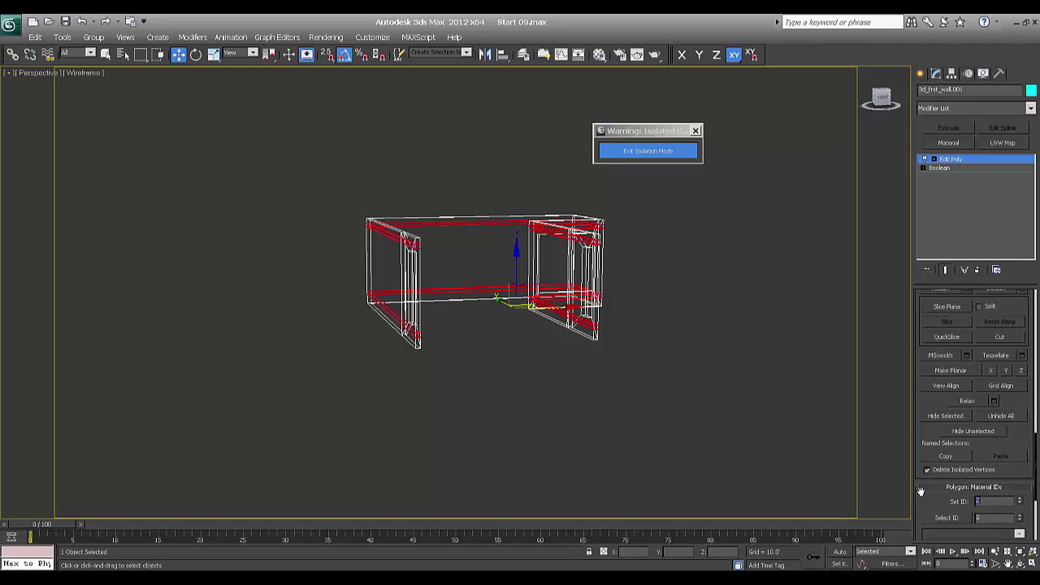
Invert the polygon selection and assign material ID 1 to the rest of the wall.
middle_click_drag(503, 337, 547, 374, "alt")
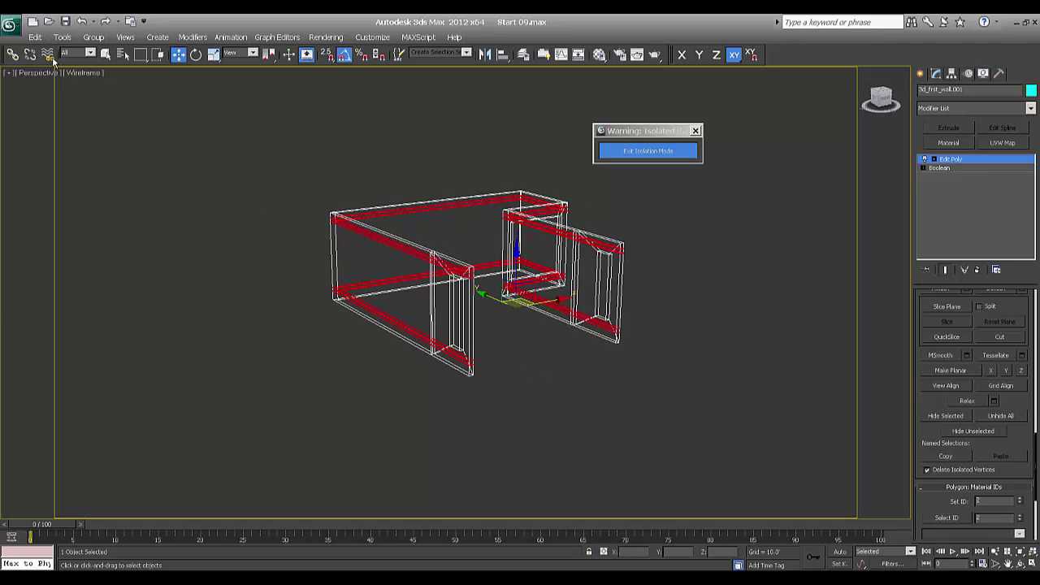
left_click(35, 37)
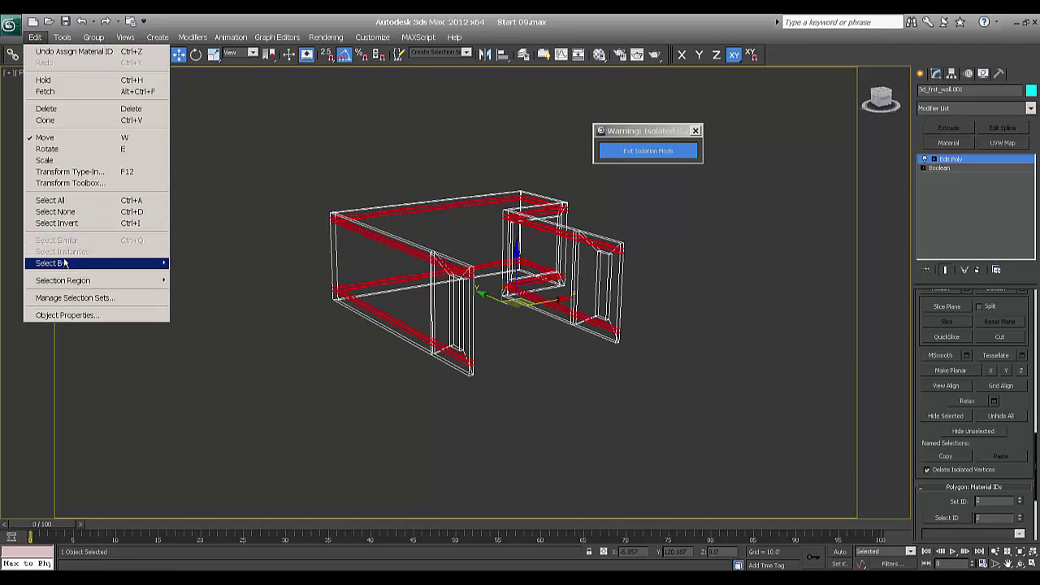
left_click(65, 225)
middle_click_drag(631, 357, 495, 357, "alt")
scroll(439, 276, "up", 6)
middle_click_drag(468, 247, 466, 342)
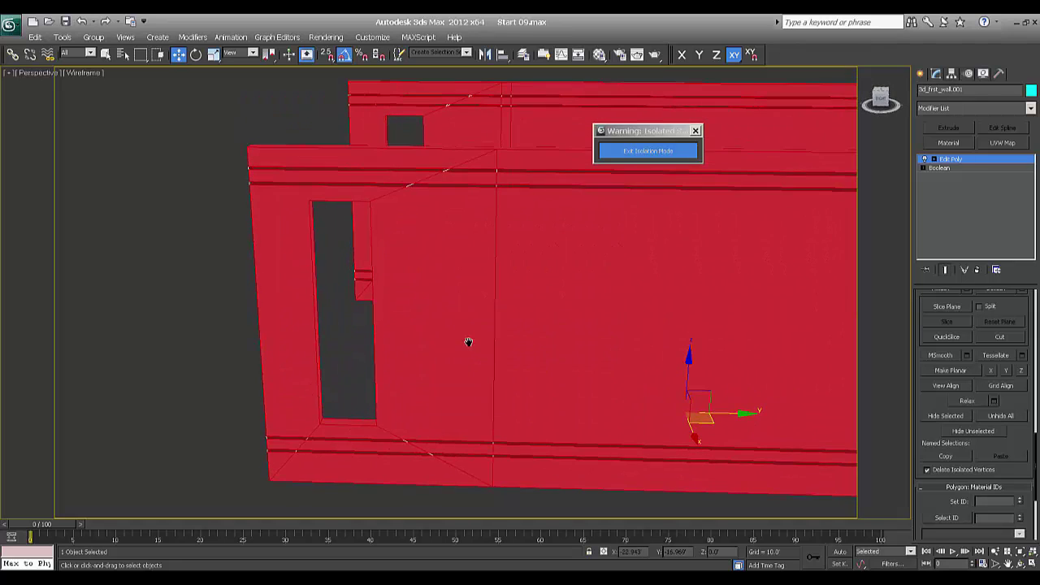
scroll(475, 318, "up", 3)
middle_click_drag(512, 257, 569, 372)
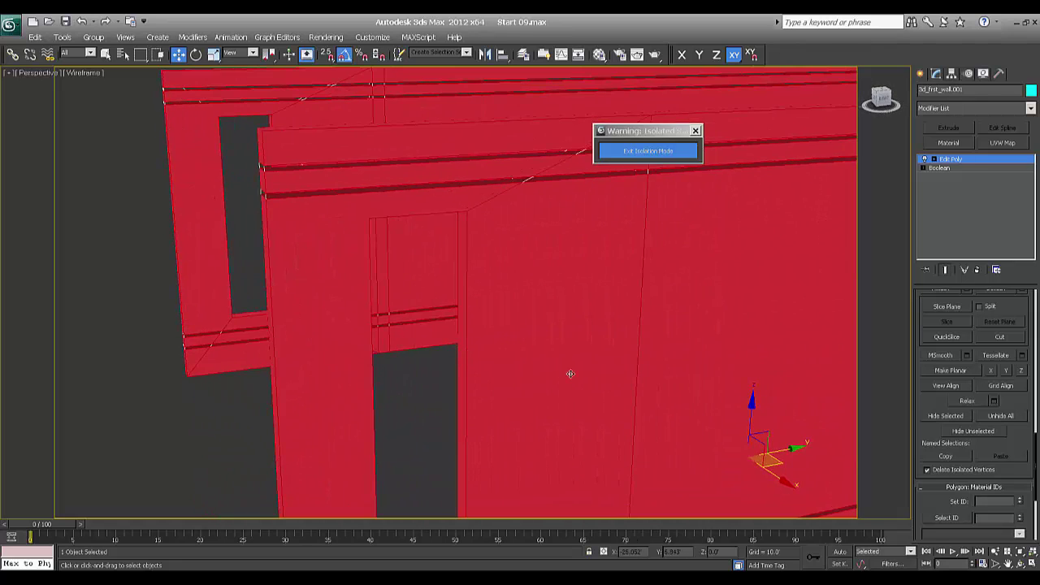
middle_click_drag(480, 330, 485, 333, "alt")
key("ctrl+s")
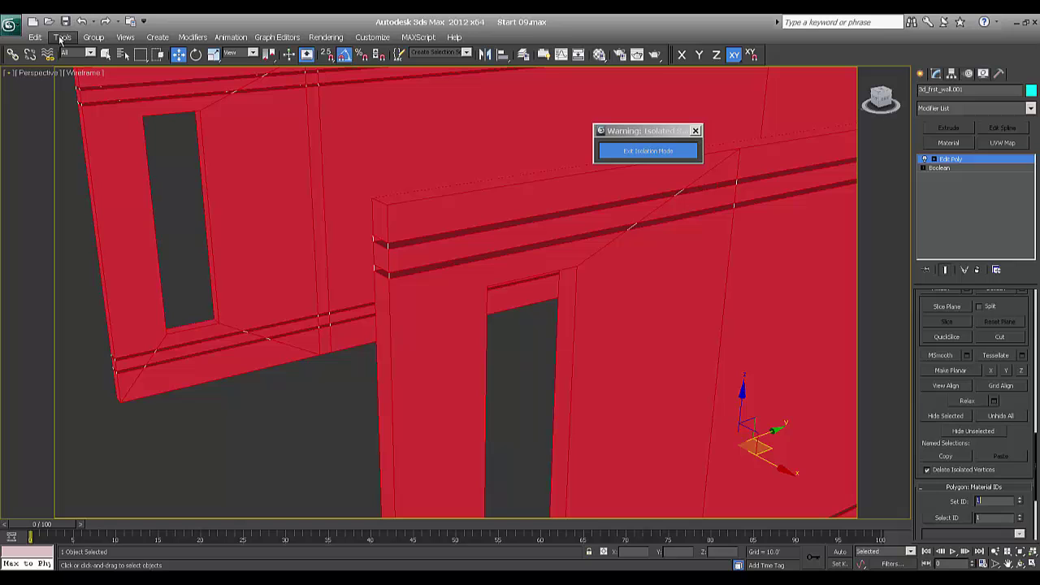
Invert the selection back to the groove polygons and preview an Extrude with a height of -0.03'.
left_click(35, 37)
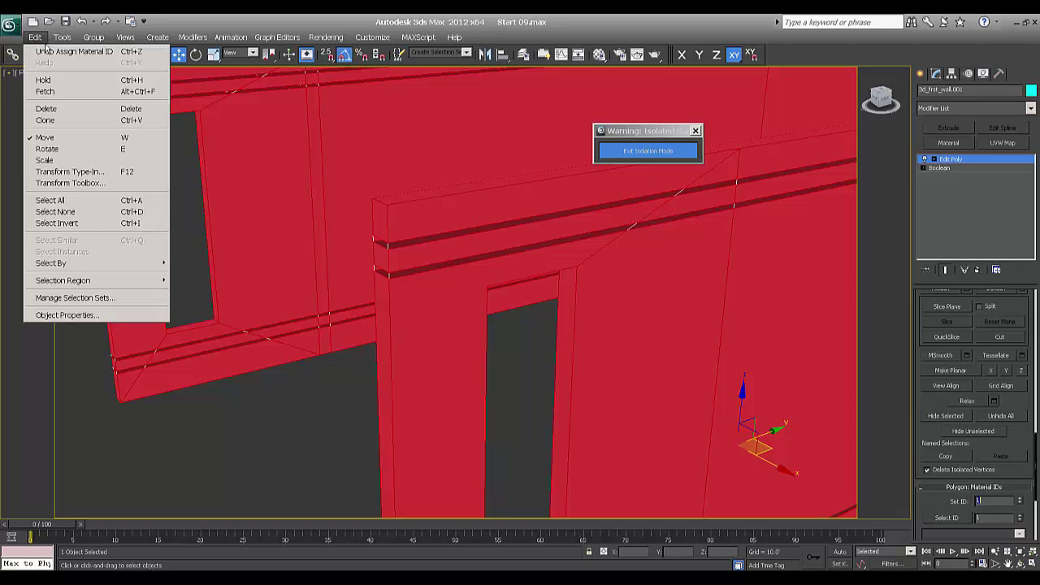
left_click(68, 226)
scroll(415, 327, "down", 2)
scroll(429, 339, "down", 1)
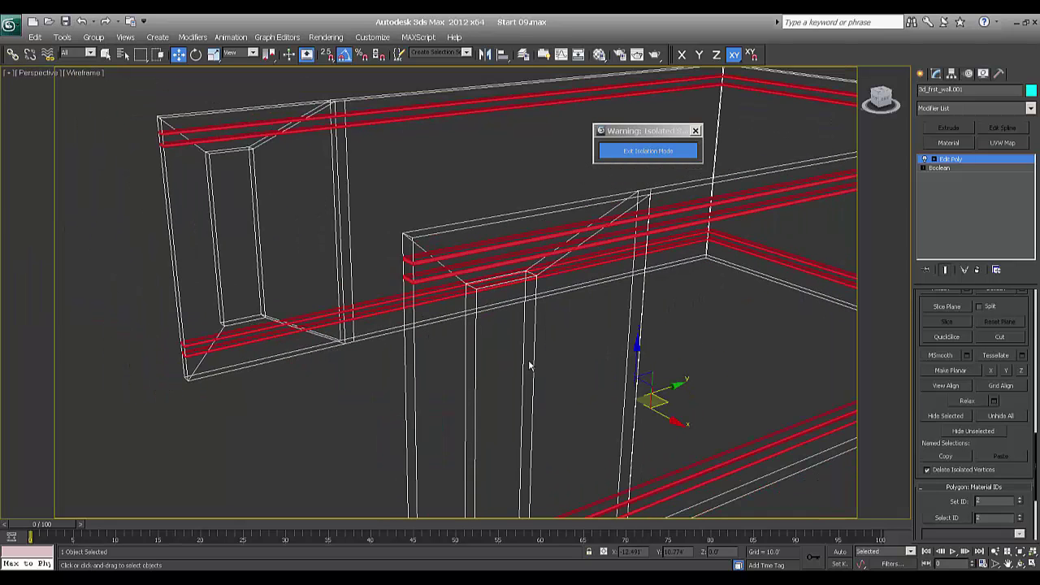
scroll(529, 365, "down", 2)
right_click(495, 334)
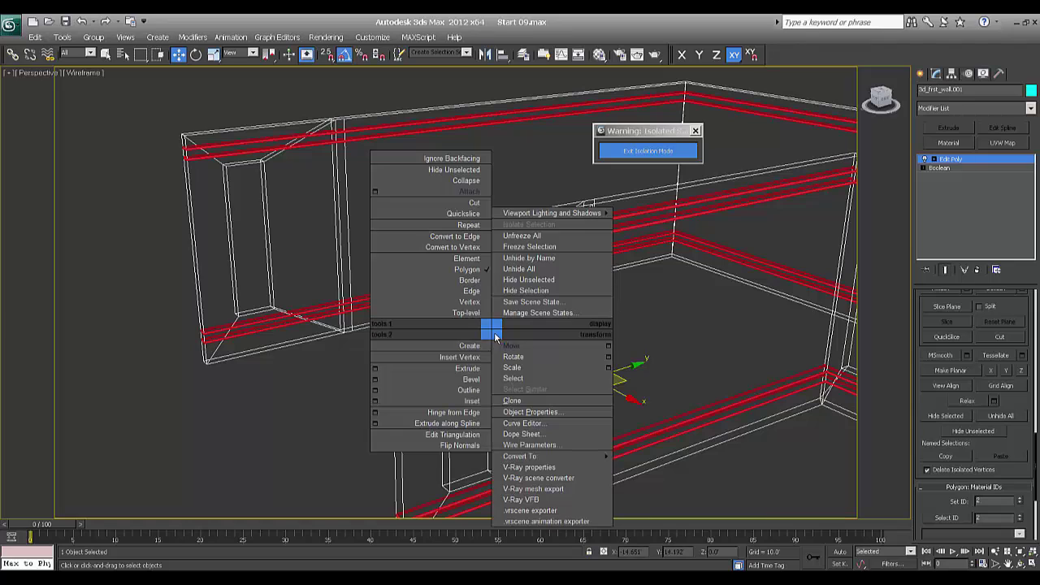
left_click(379, 370)
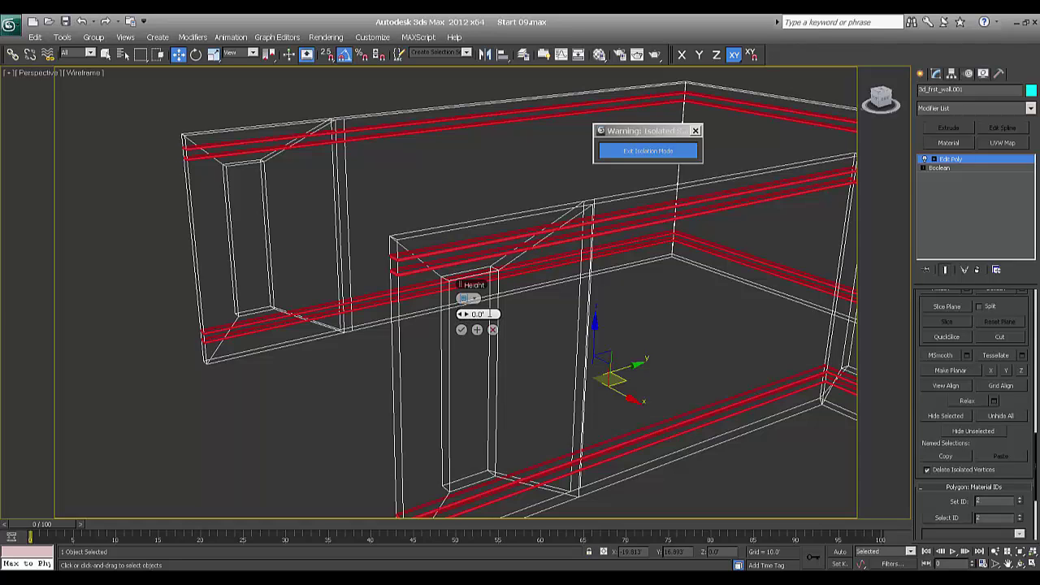
left_click(460, 317)
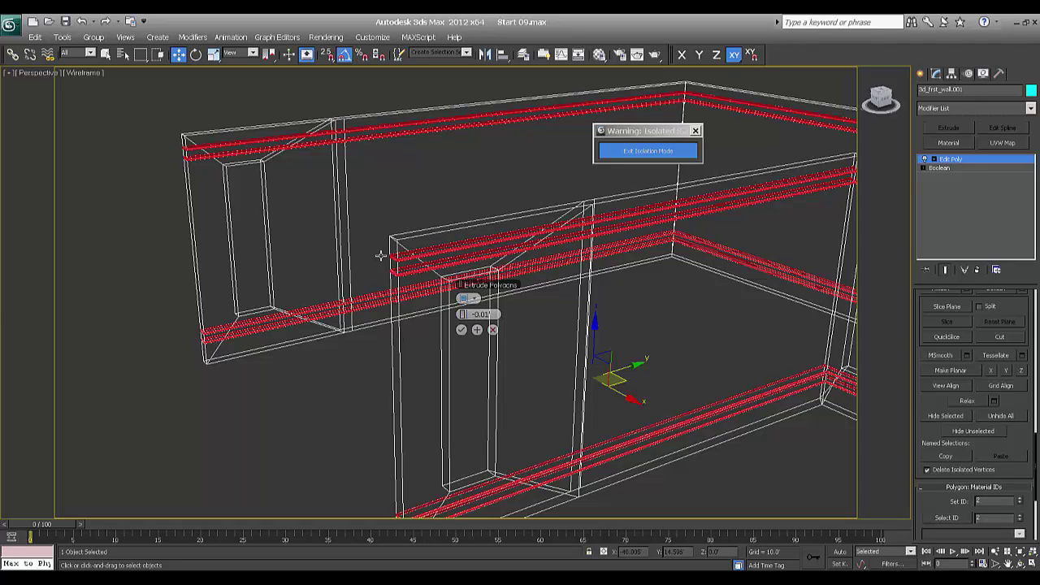
scroll(360, 301, "up", 8)
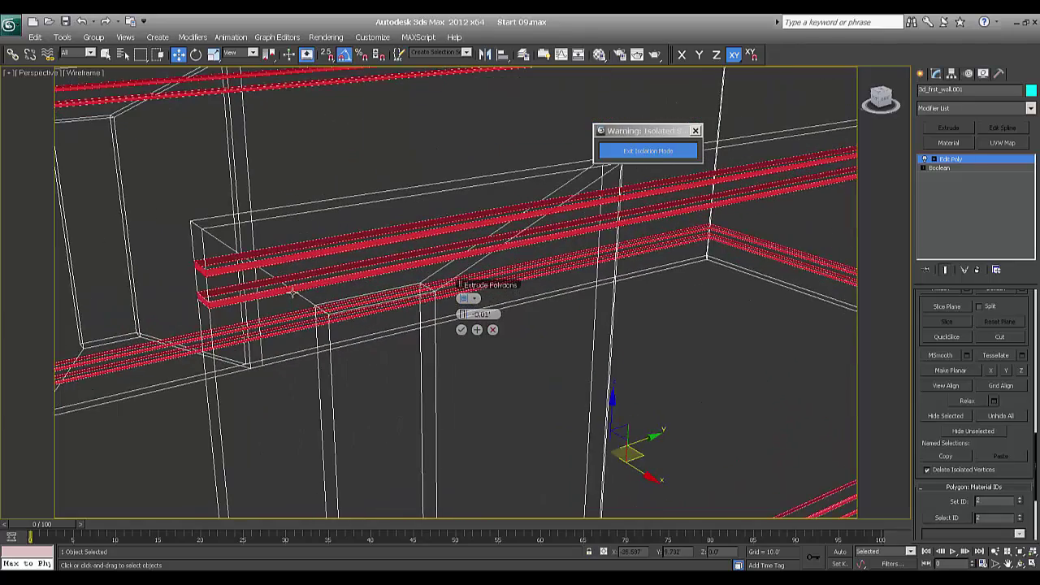
middle_click_drag(170, 287, 295, 309, "alt")
middle_click_drag(153, 200, 244, 181)
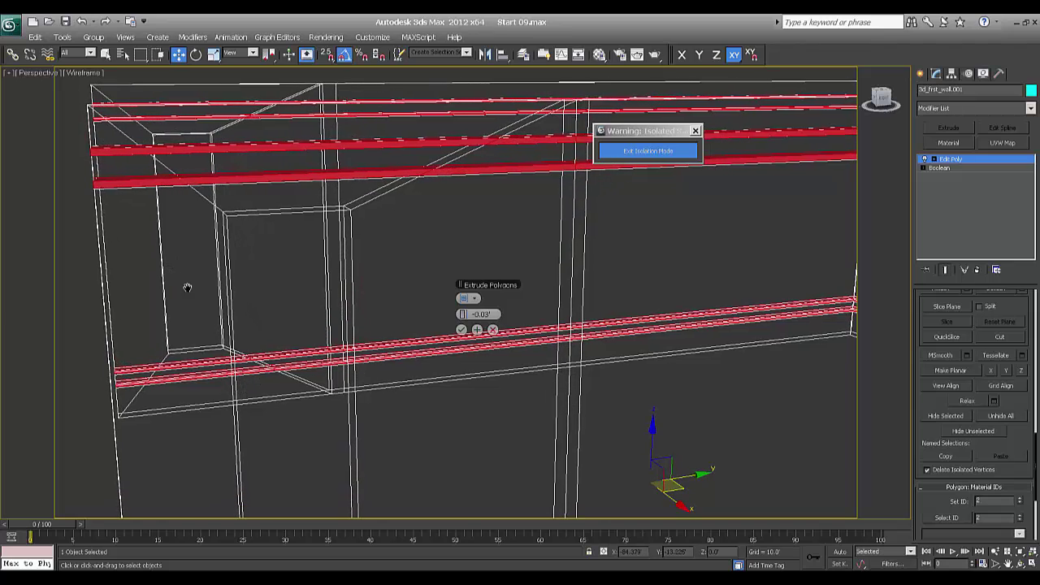
Check the groove corners up close, switch the extrusion type away from Group Normals and apply the extrusion.
left_click(1010, 562)
left_click_drag(545, 340, 398, 286)
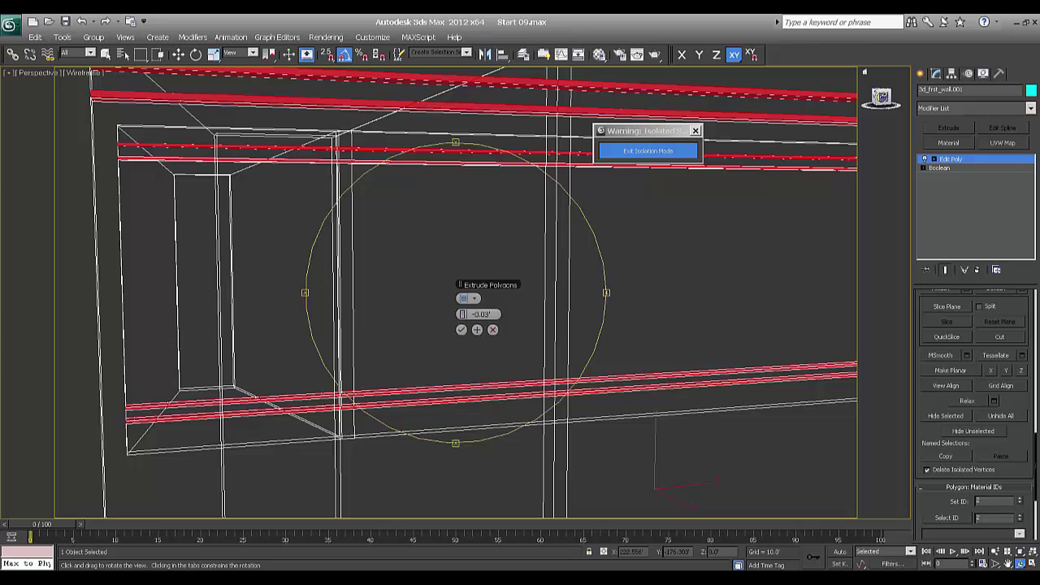
left_click(880, 96)
middle_click_drag(381, 256, 403, 275)
left_click_drag(402, 275, 650, 391)
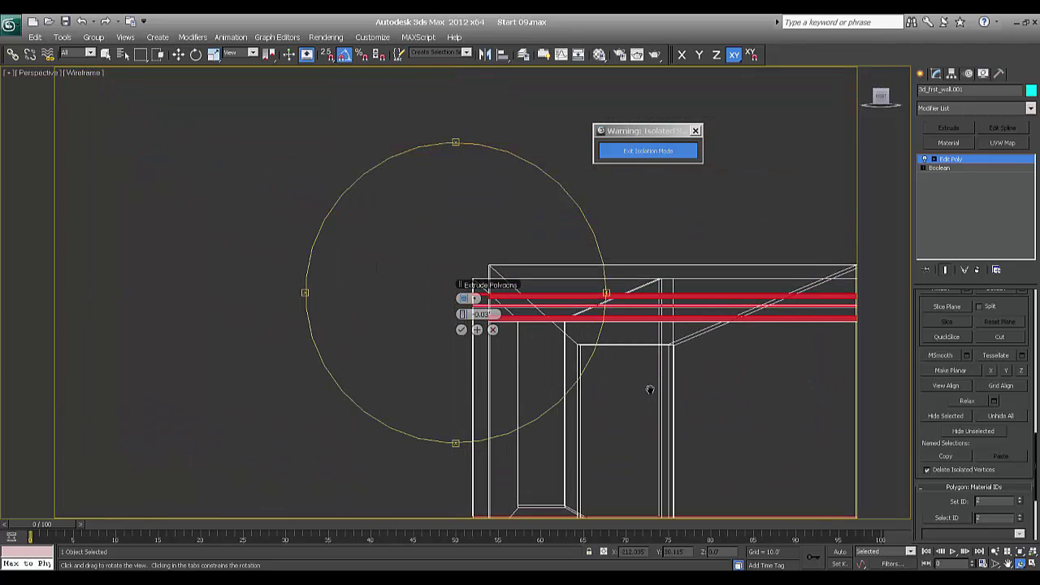
left_click(474, 298)
left_click(508, 319)
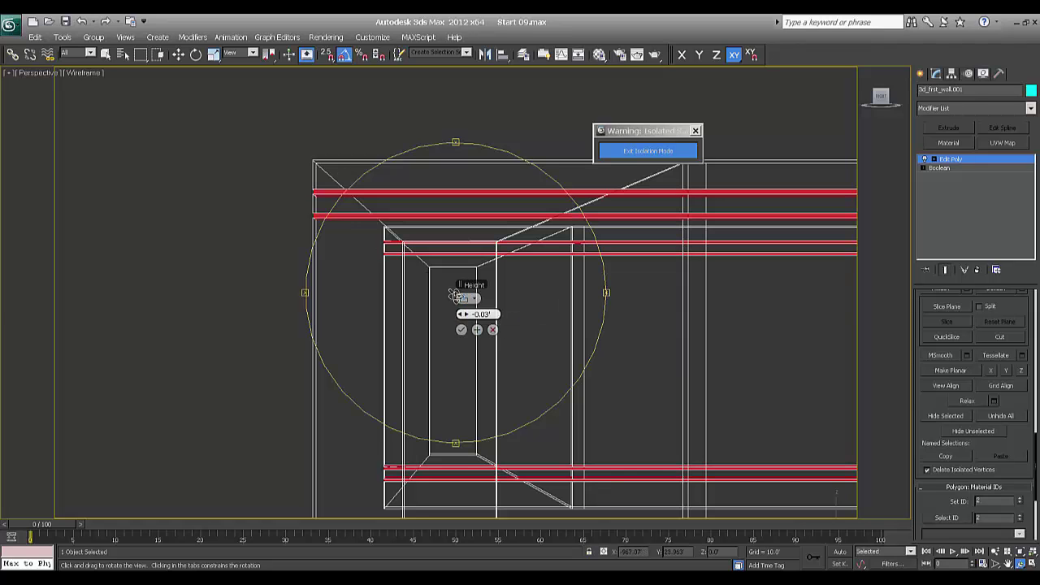
left_click_drag(370, 214, 257, 268)
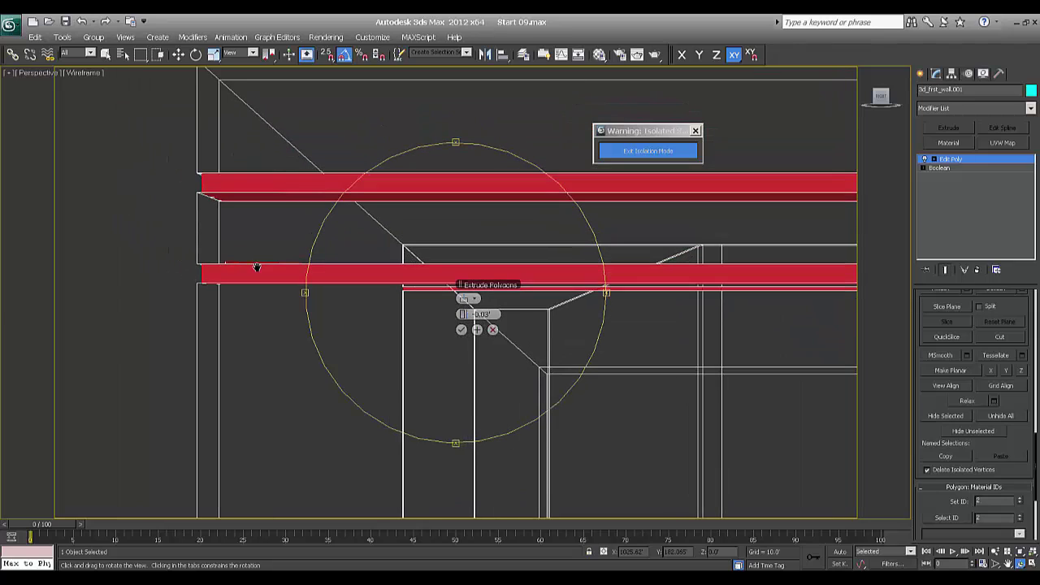
left_click(461, 331)
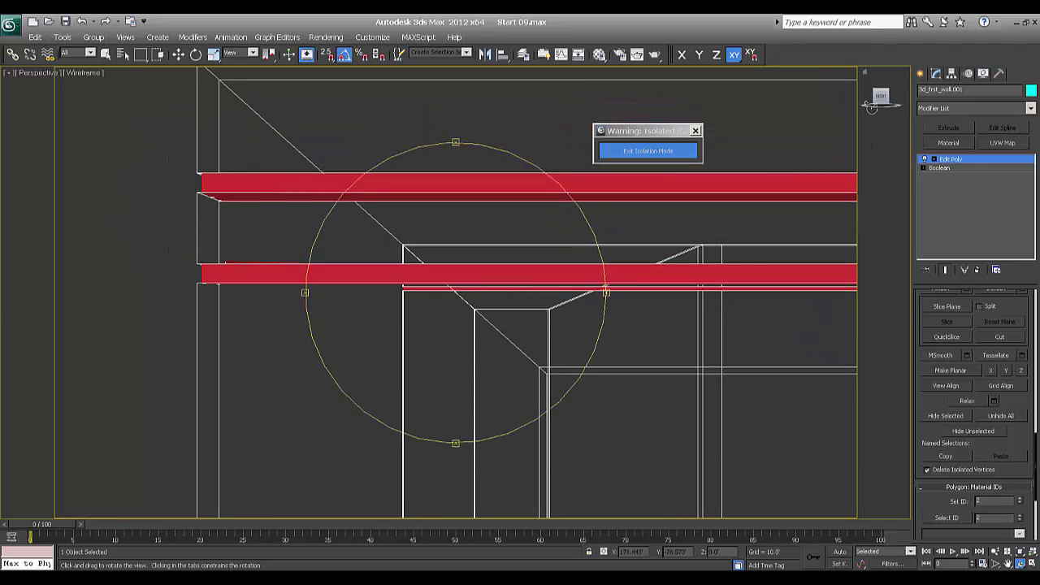
Leave polygon editing and display the whole grooved wall shaded with edged faces.
left_click(920, 75)
scroll(434, 280, "down", 4)
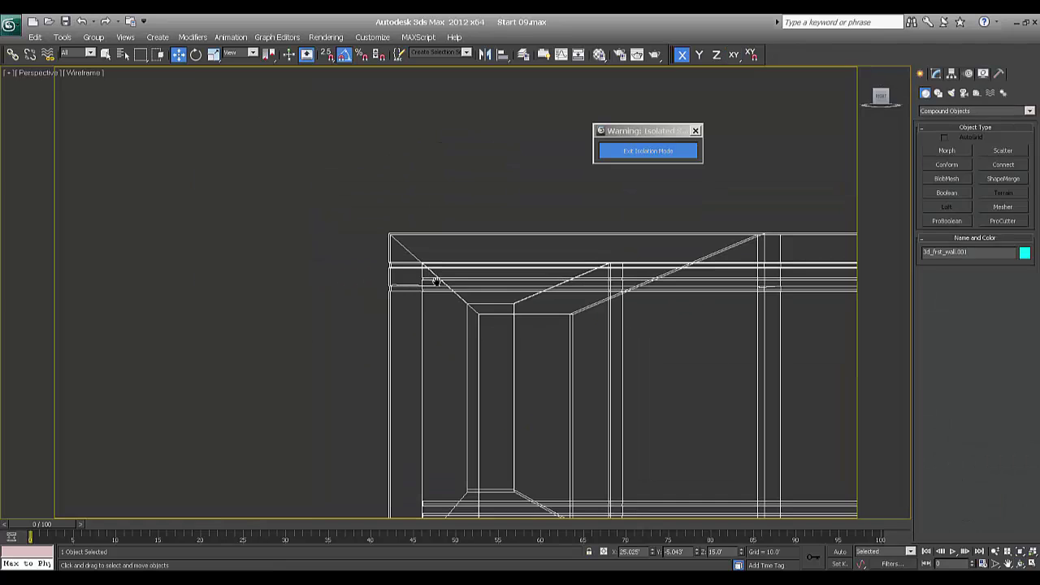
mouse_move(370, 332)
middle_mouse_down("alt")
mouse_move(413, 350)
mouse_move(437, 339)
mouse_move(462, 376)
mouse_move(571, 379)
mouse_move(518, 402)
mouse_move(555, 397)
middle_mouse_up("alt")
key("F3")
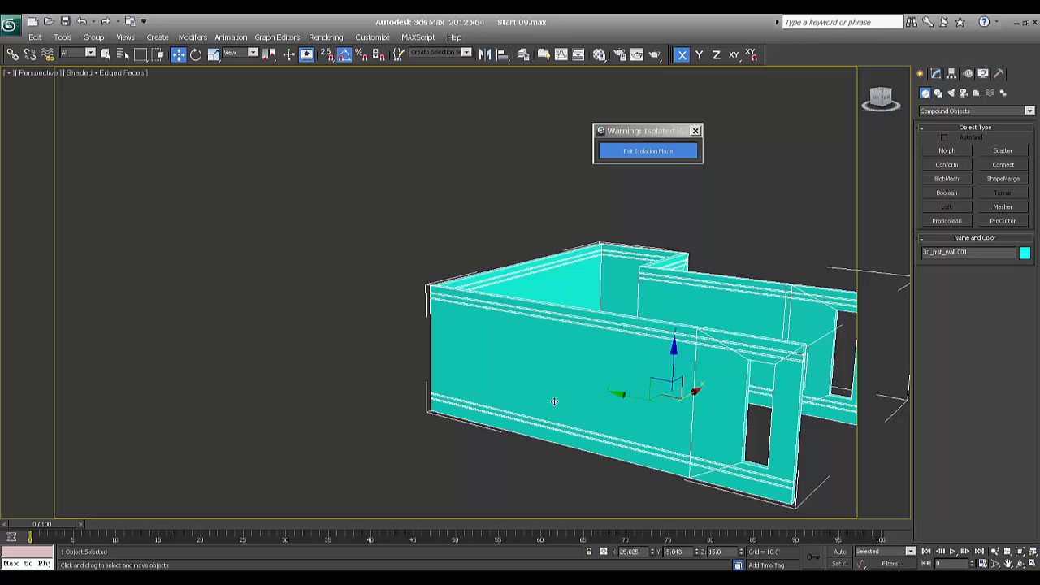
Exit isolation mode and change the third sample slot in the Material Editor to a VRayMtl.
scroll(488, 373, "down", 3)
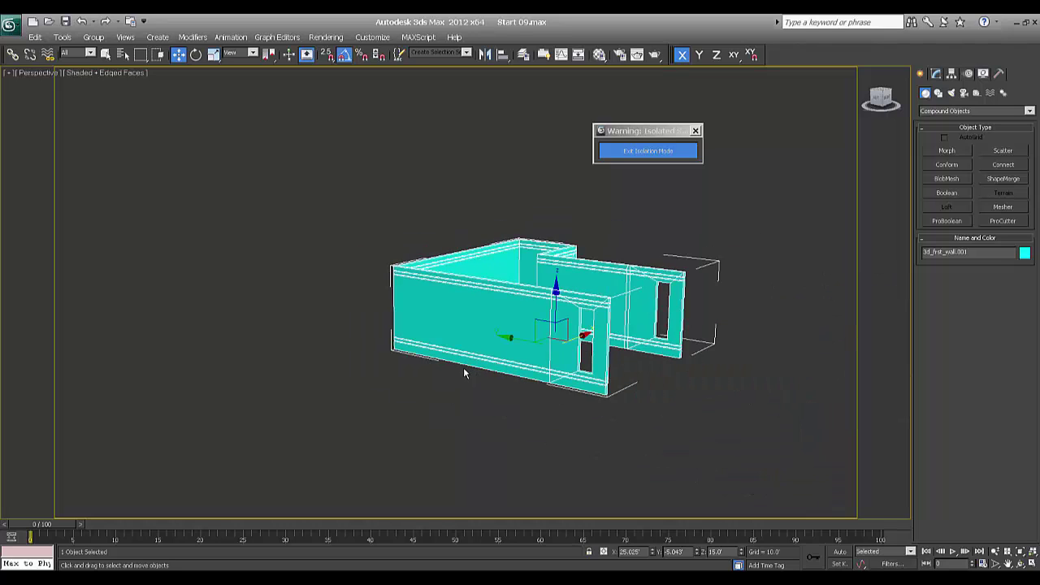
left_click(615, 152)
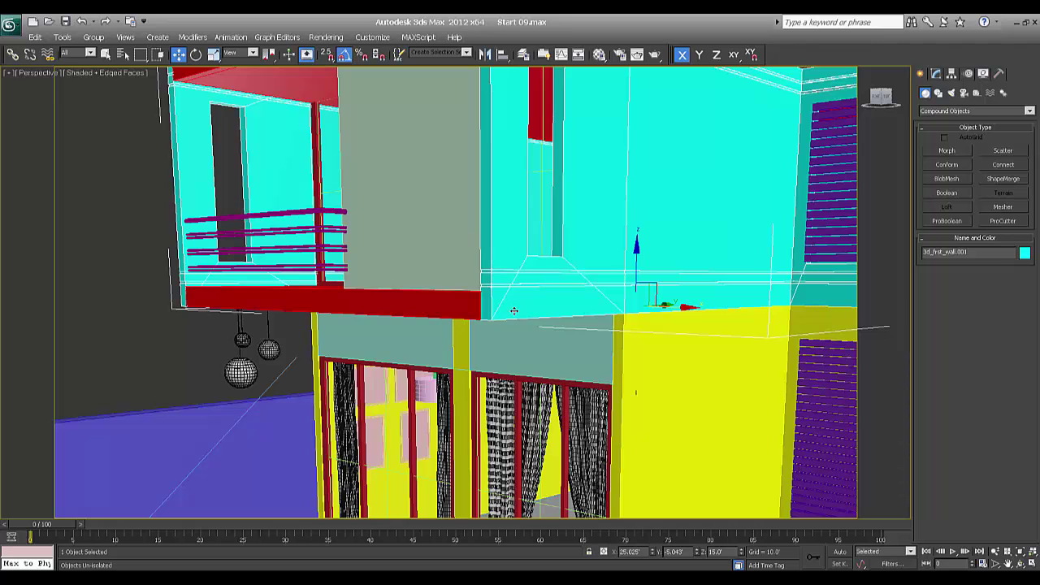
key("m")
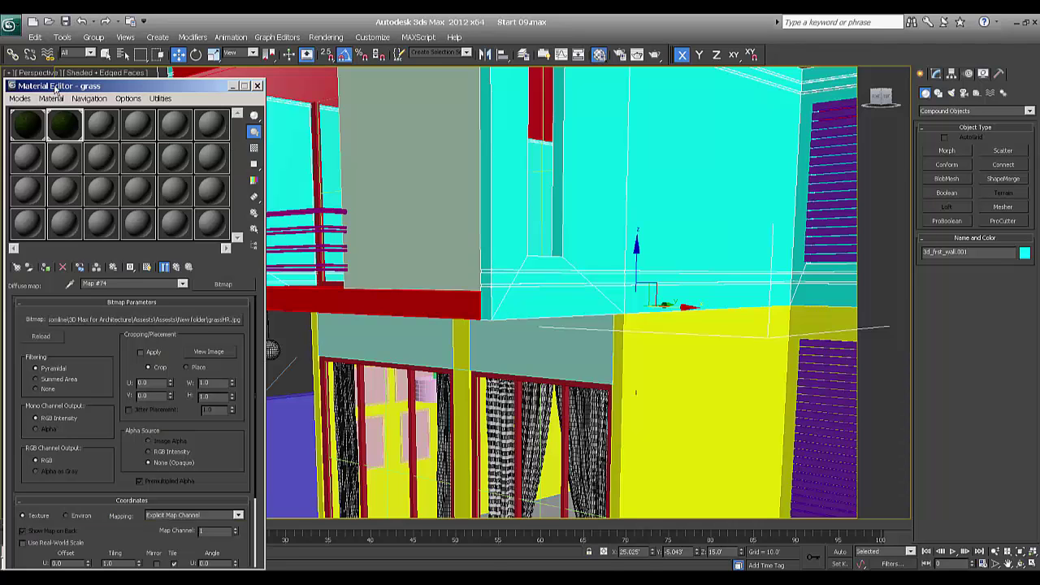
left_click_drag(56, 89, 653, 95)
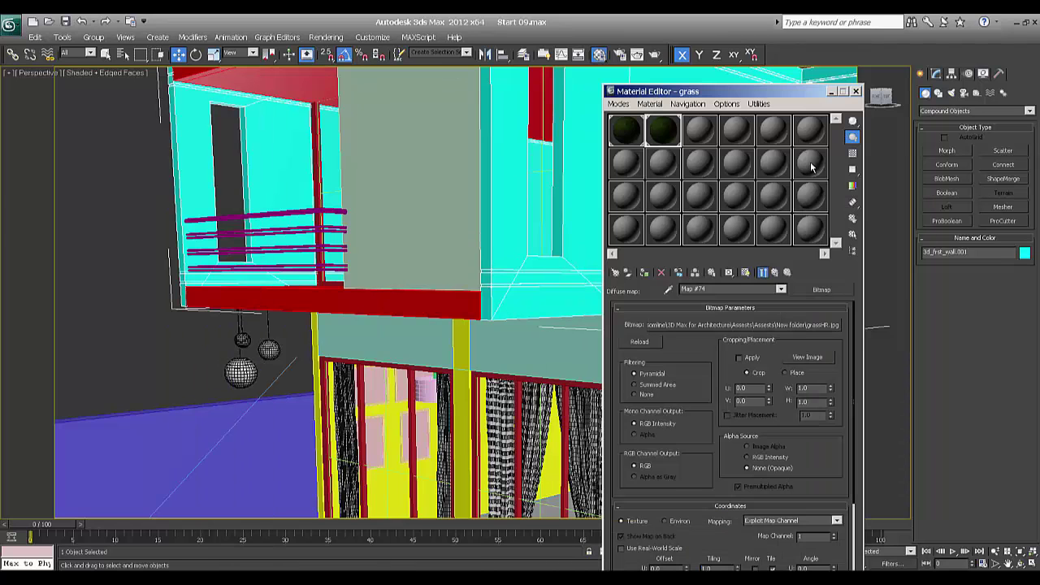
left_click(707, 131)
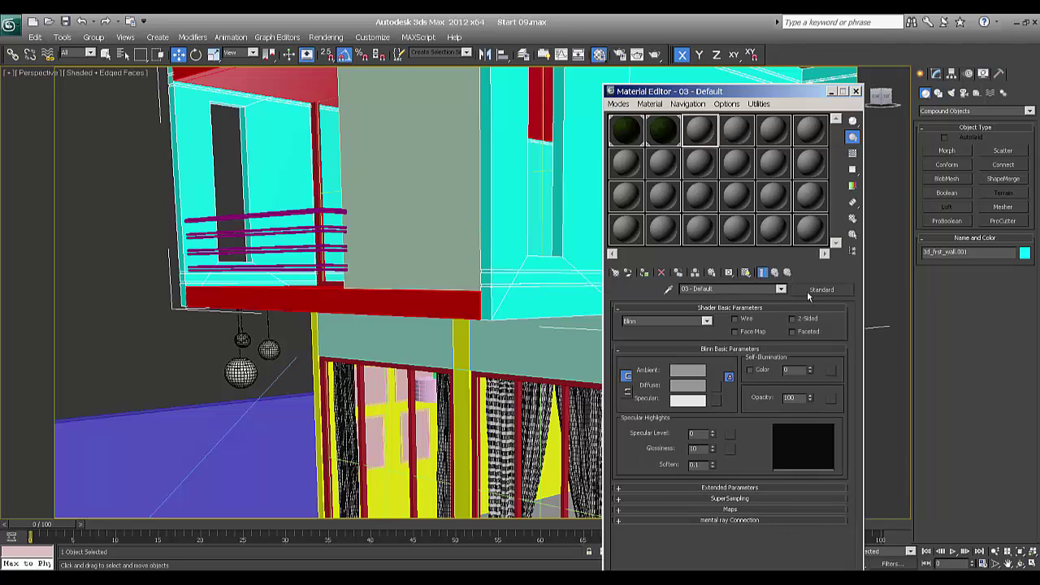
left_click(808, 292)
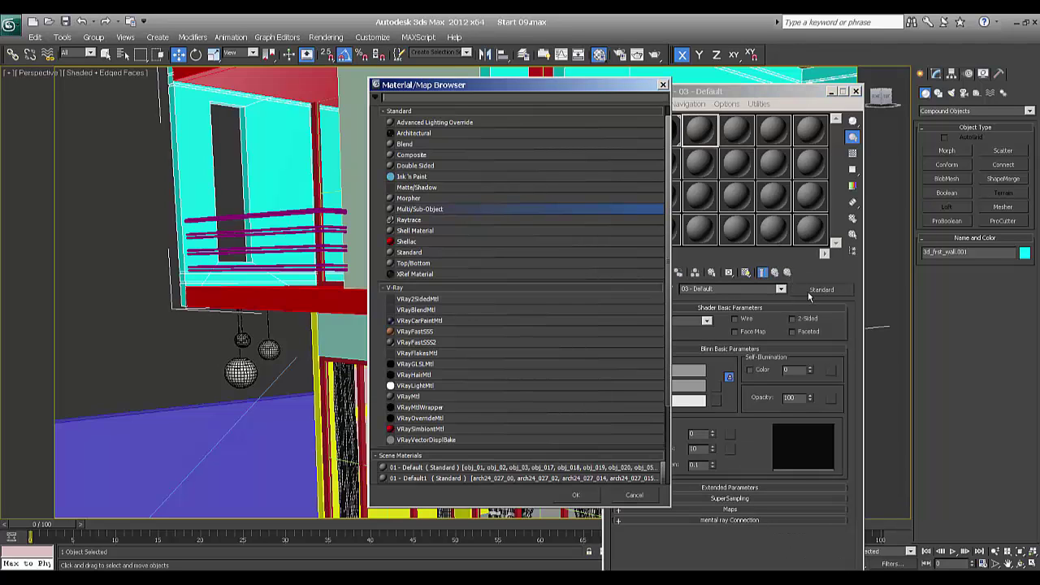
double_click(425, 396)
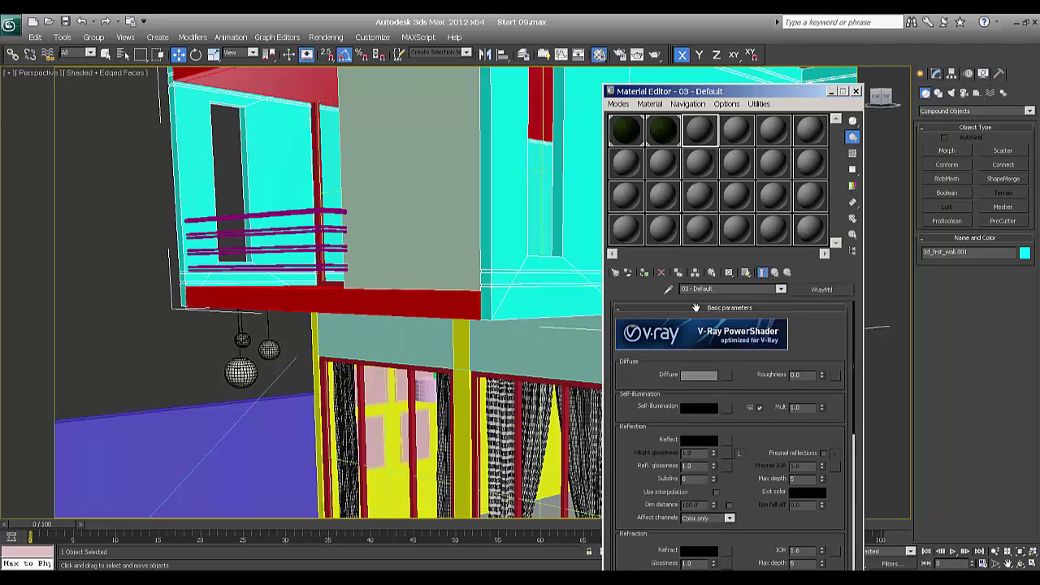
Clear the material's name and convert it to a Multi/Sub-Object material, keeping the old material as a sub-material.
left_click_drag(721, 289, 568, 292)
type("W")
key("BackSpace")
left_click(805, 288)
left_click(431, 177)
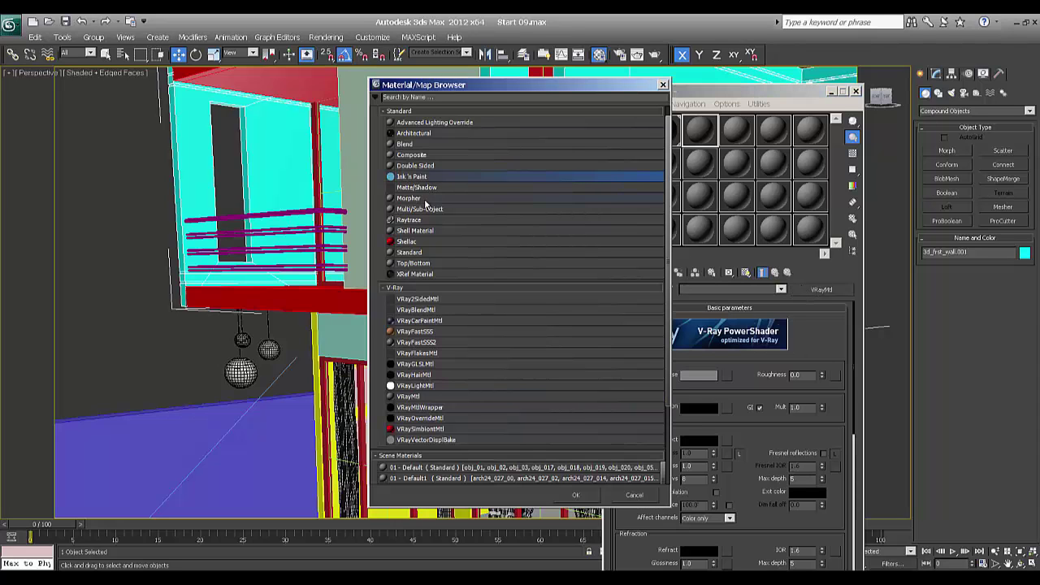
left_click(428, 208)
double_click(428, 212)
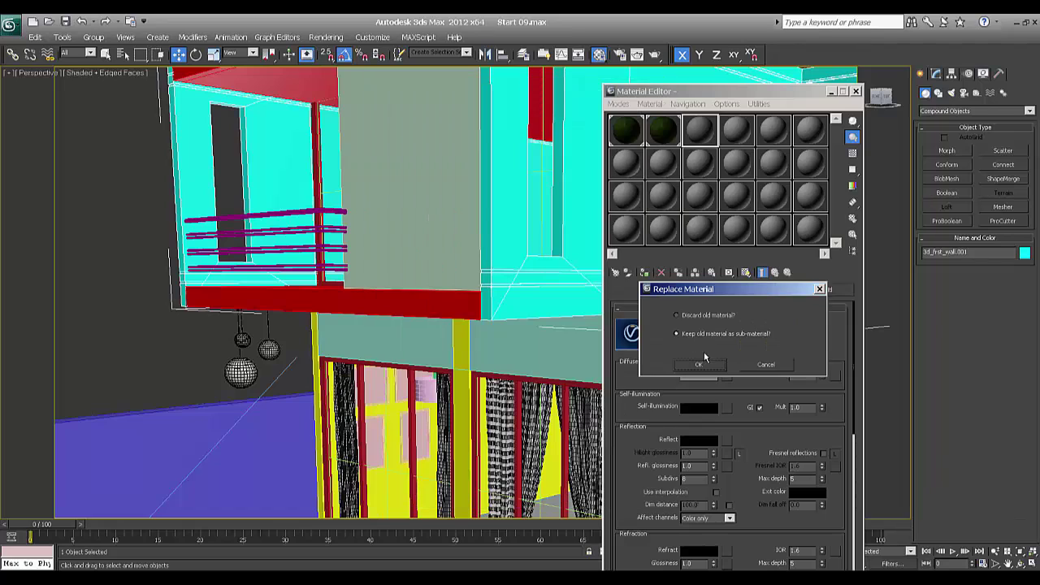
left_click(701, 366)
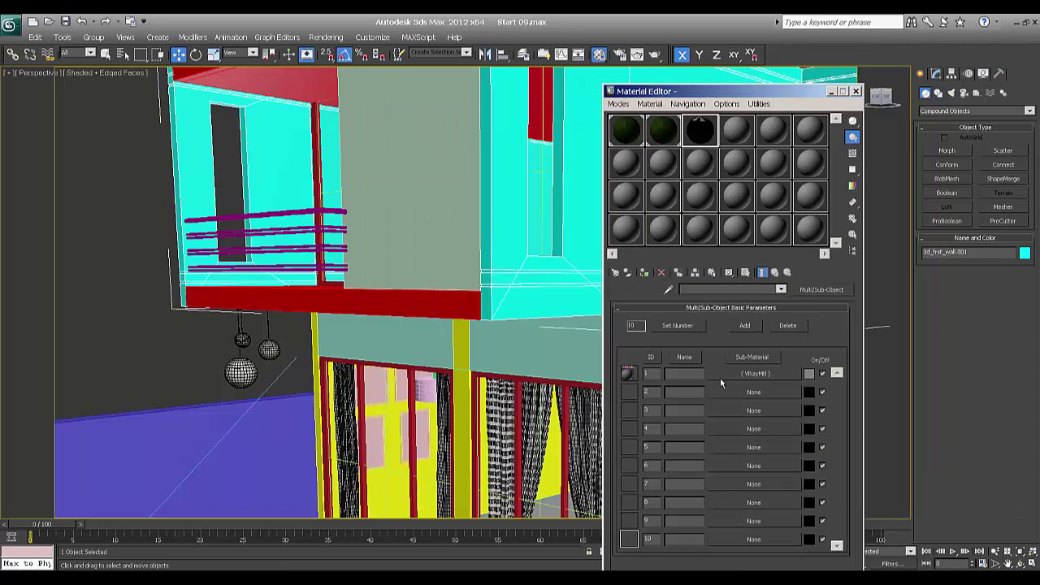
Name sub-material 1 "wall" and place a copy of its VRayMtl in the ID 2 slot.
type("wall")
key("Return")
left_click_drag(766, 386, 767, 391)
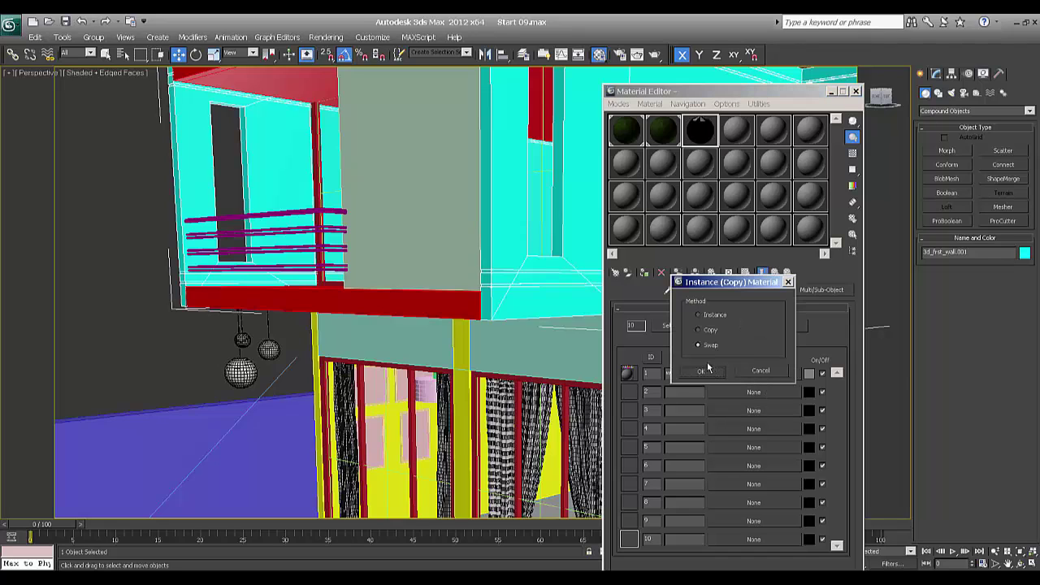
left_click(708, 331)
left_click(700, 371)
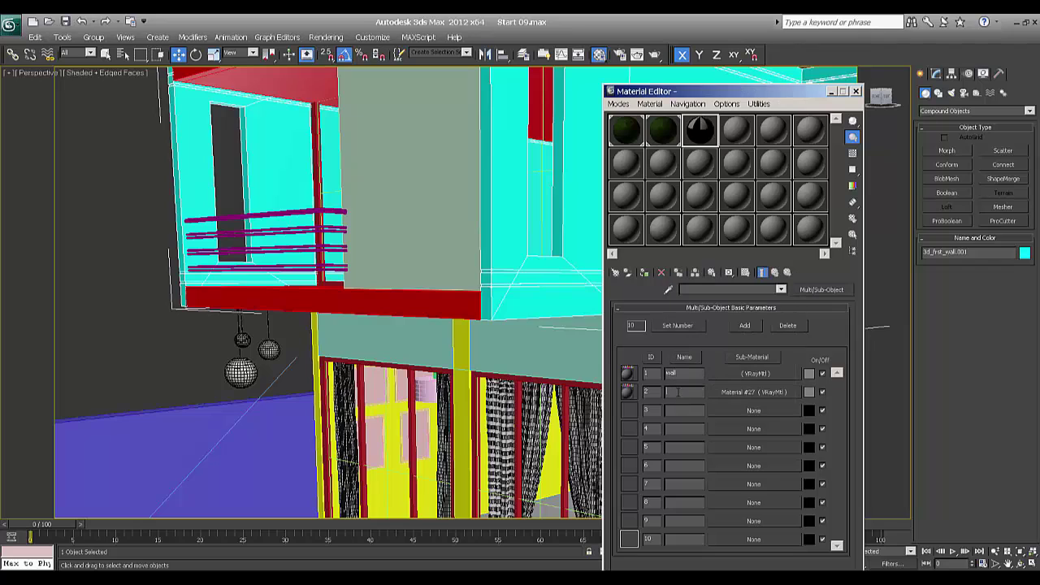
Name sub-material 2 "Groove".
type("Grill")
type("ve")
key("Return")
Set the wall sub-material's colour to a pale cream with green 235, blue 210 and value 237.
left_click(810, 374)
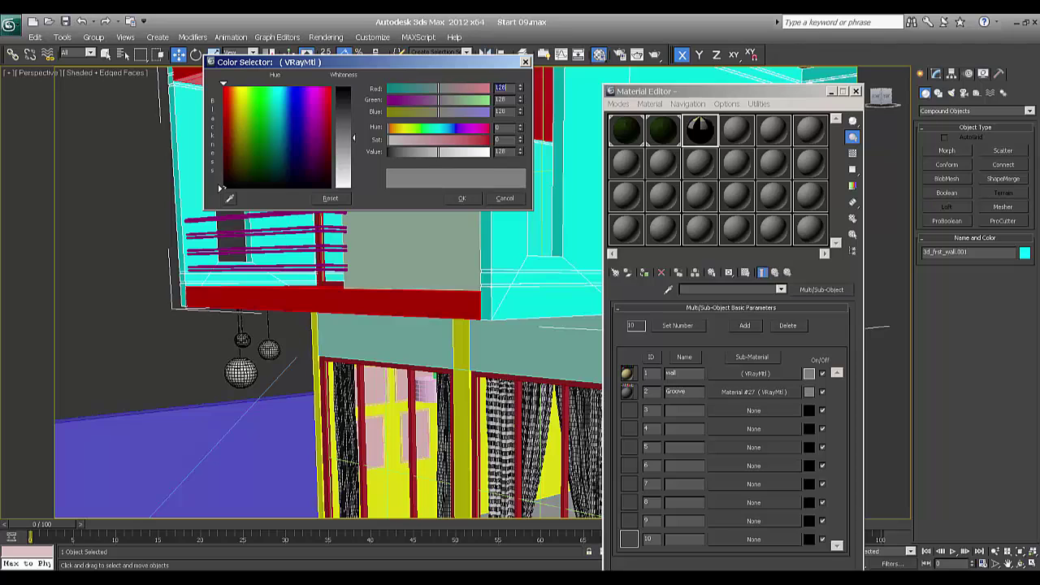
left_click(236, 117)
key("ctrl+z")
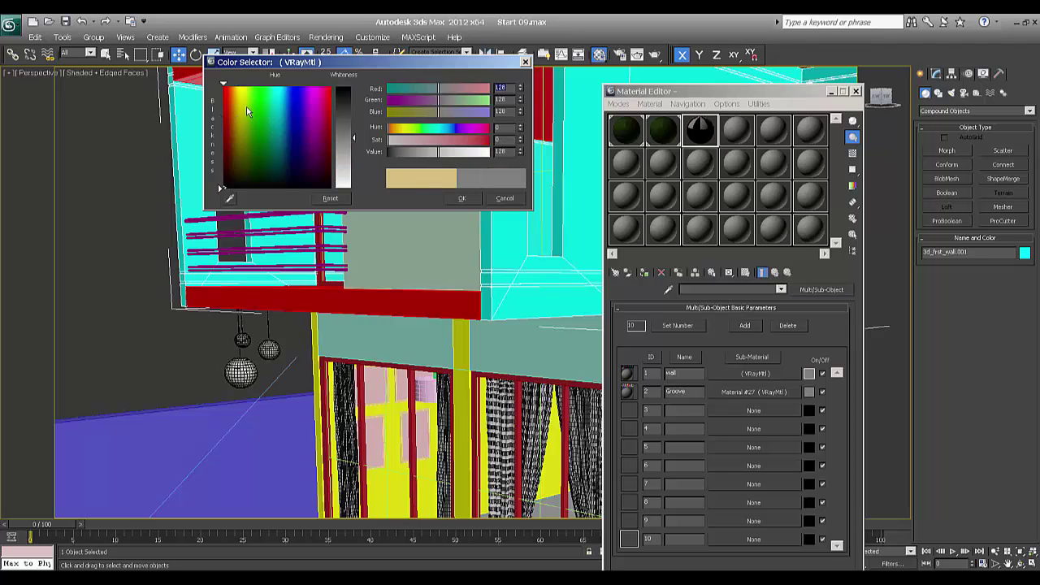
key("ctrl+z")
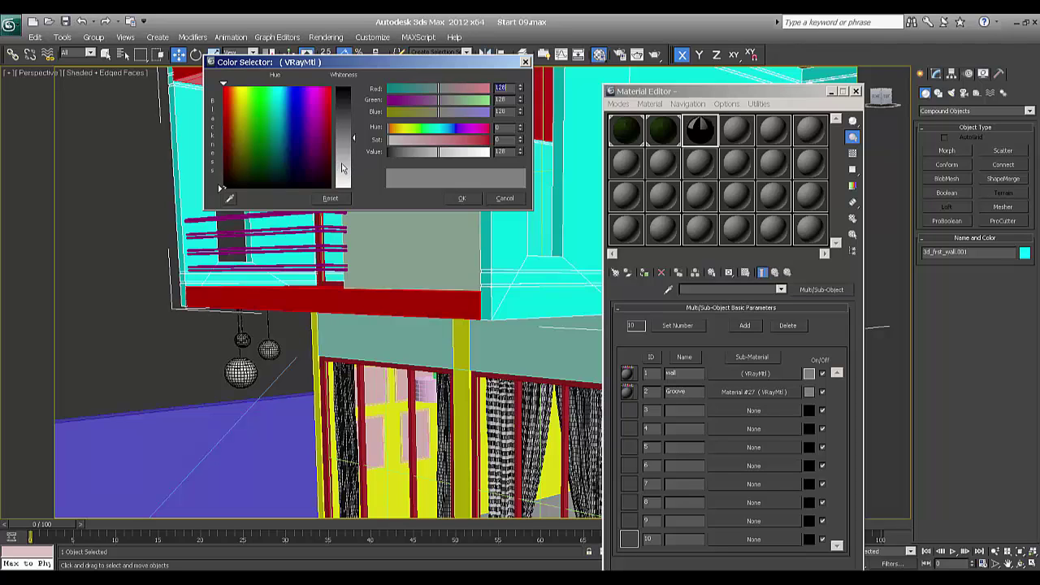
left_click(239, 126)
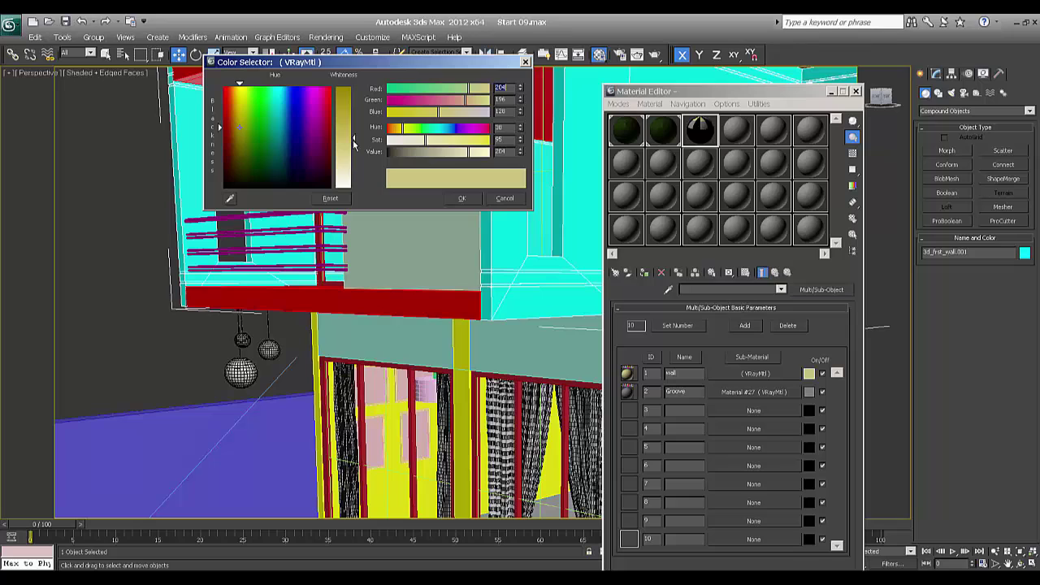
left_click_drag(355, 142, 354, 171)
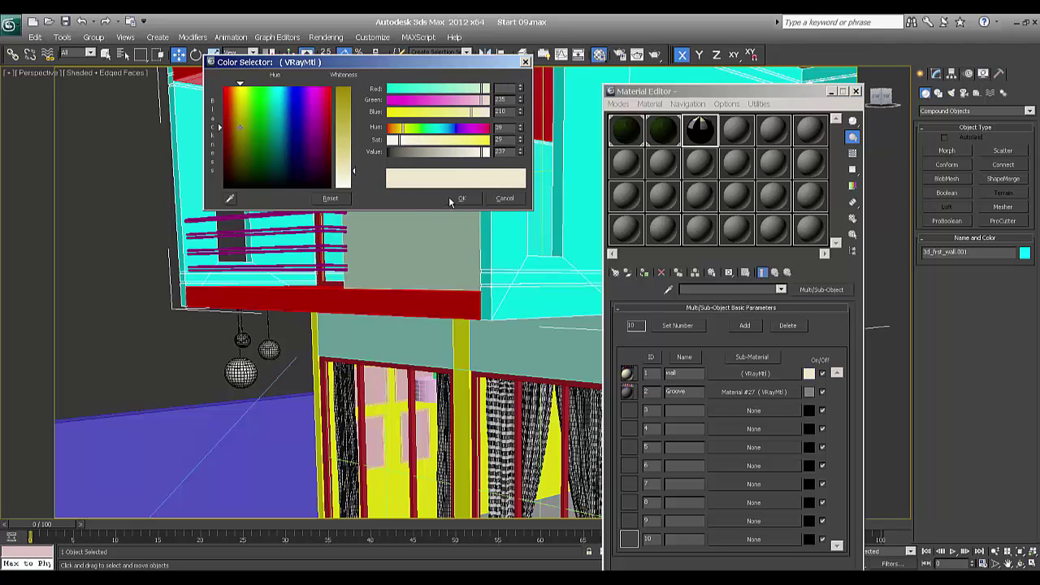
left_click(450, 198)
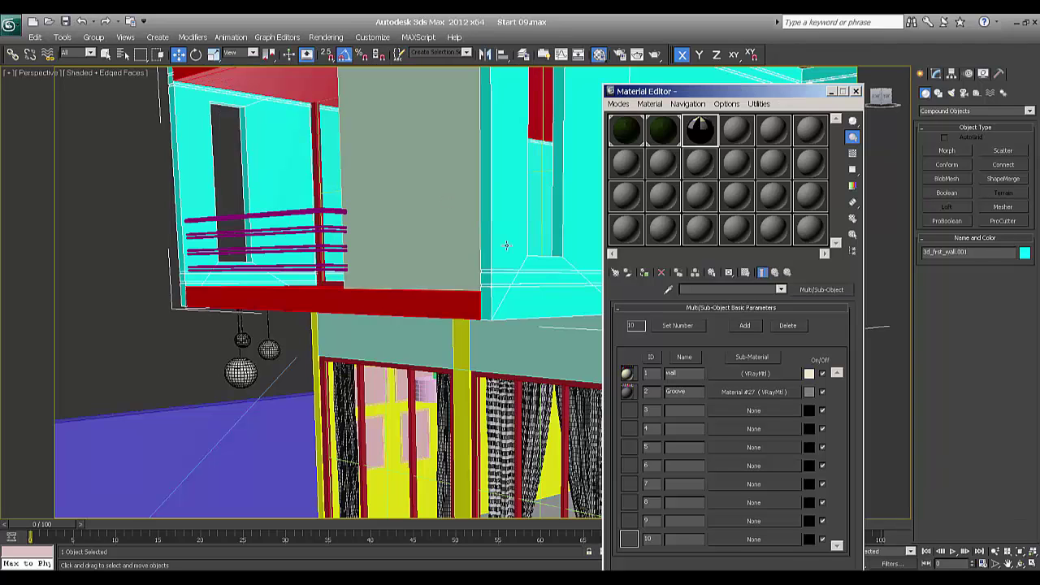
Set the Groove sub-material's colour to a dark grey with red, green and blue at 50.
left_click(809, 393)
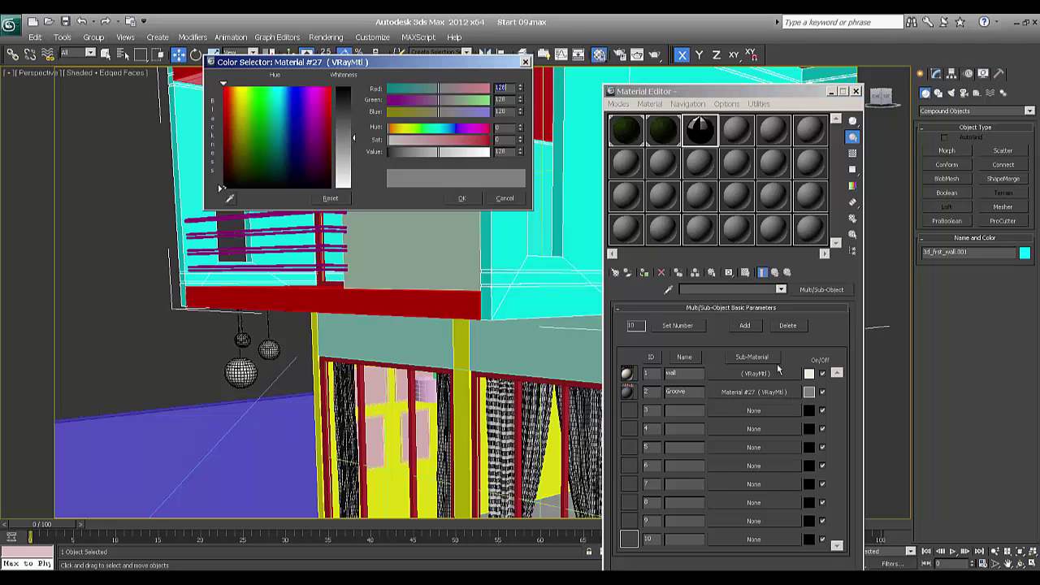
left_click_drag(340, 109, 344, 100)
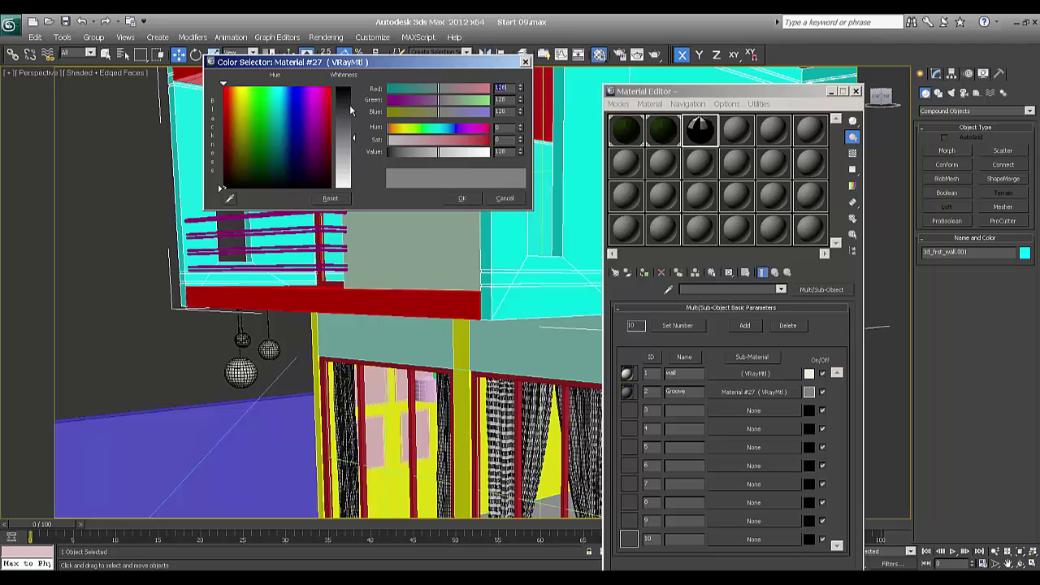
left_click_drag(354, 138, 354, 106)
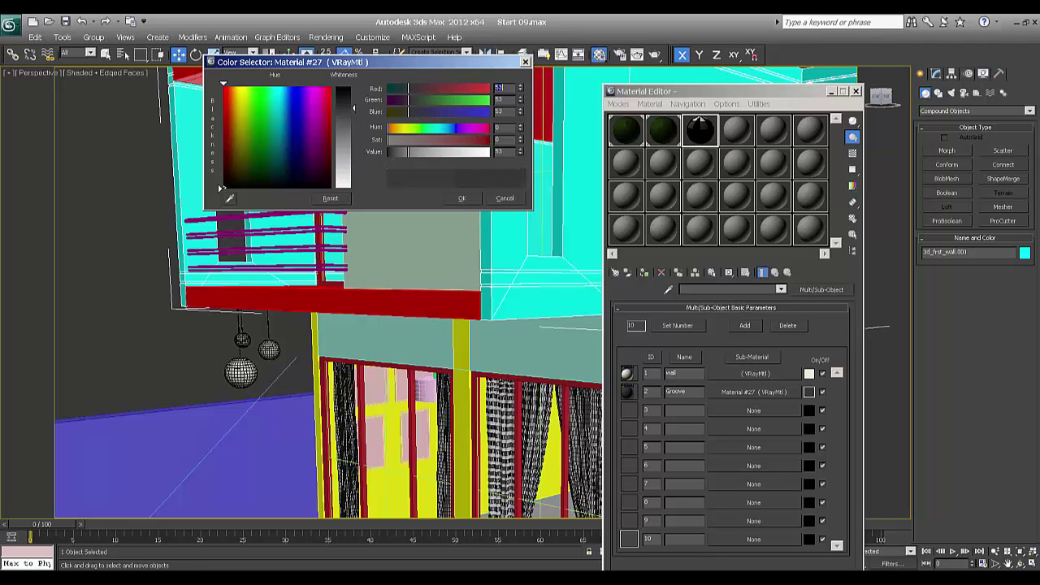
left_click(462, 200)
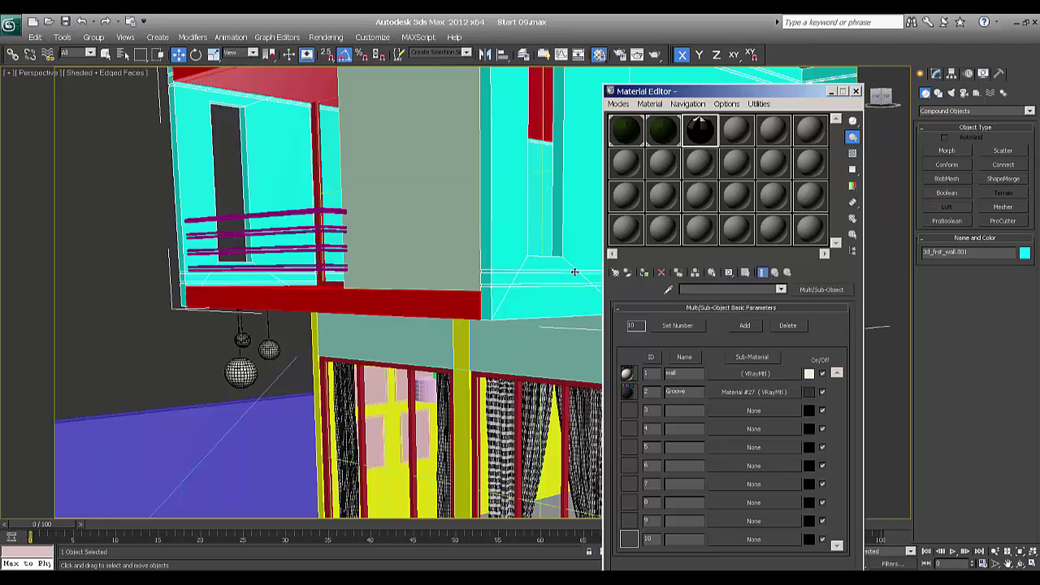
Assign the Multi/Sub-Object material to the selected upper-floor wall, naming it "wall".
left_click(645, 273)
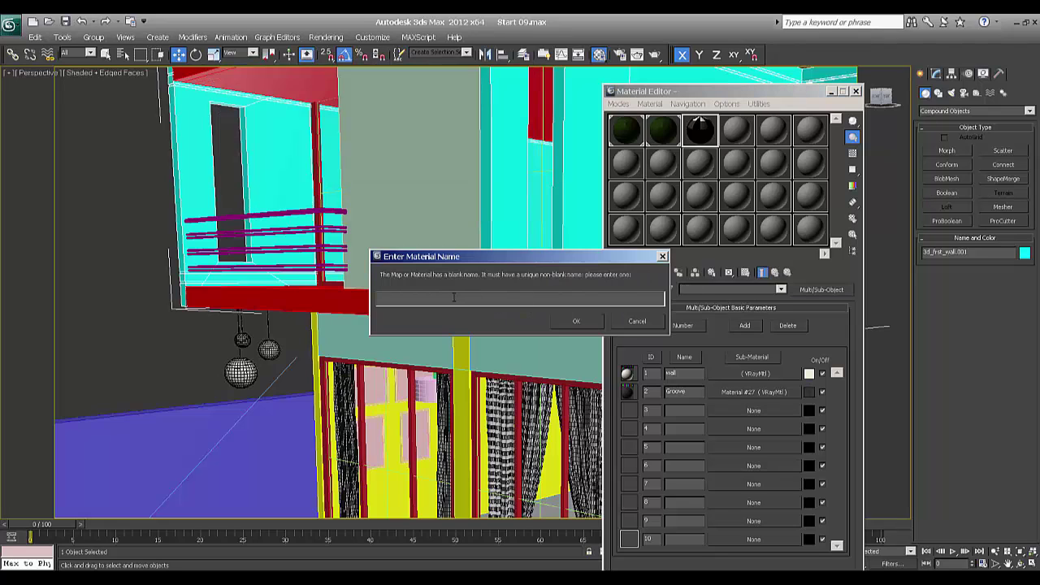
left_click(663, 257)
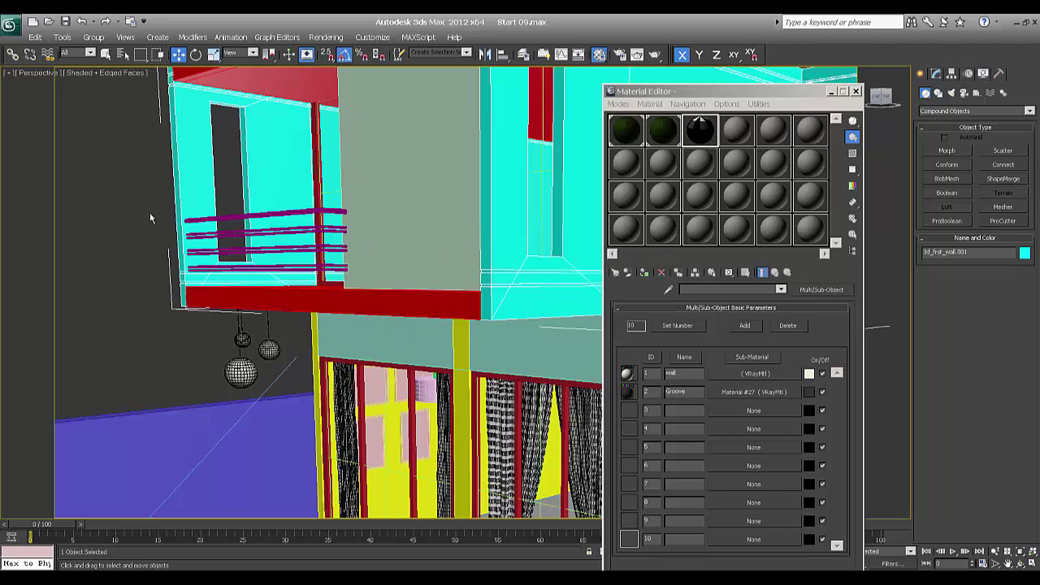
left_click(645, 273)
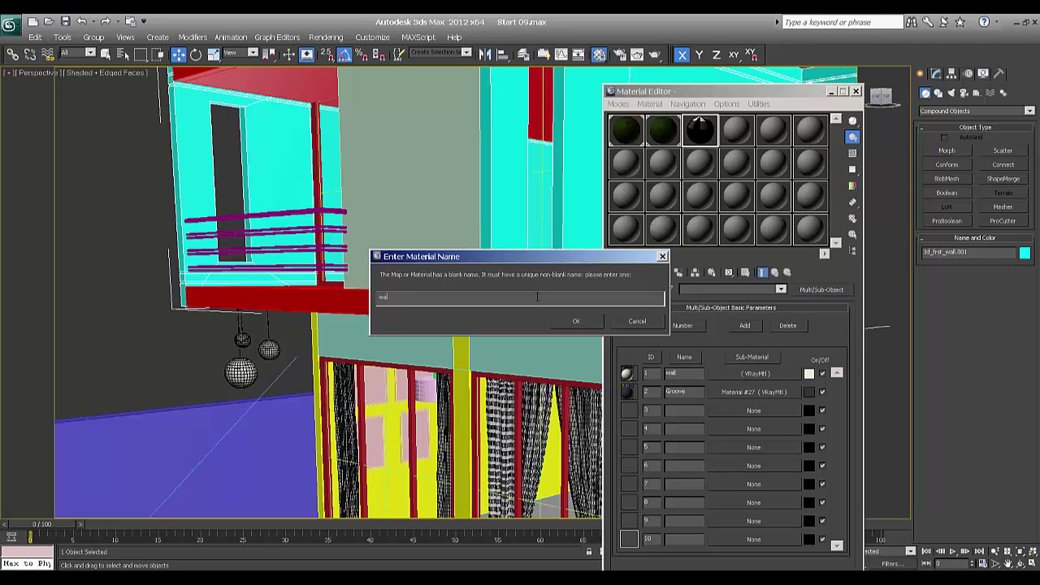
key("Return")
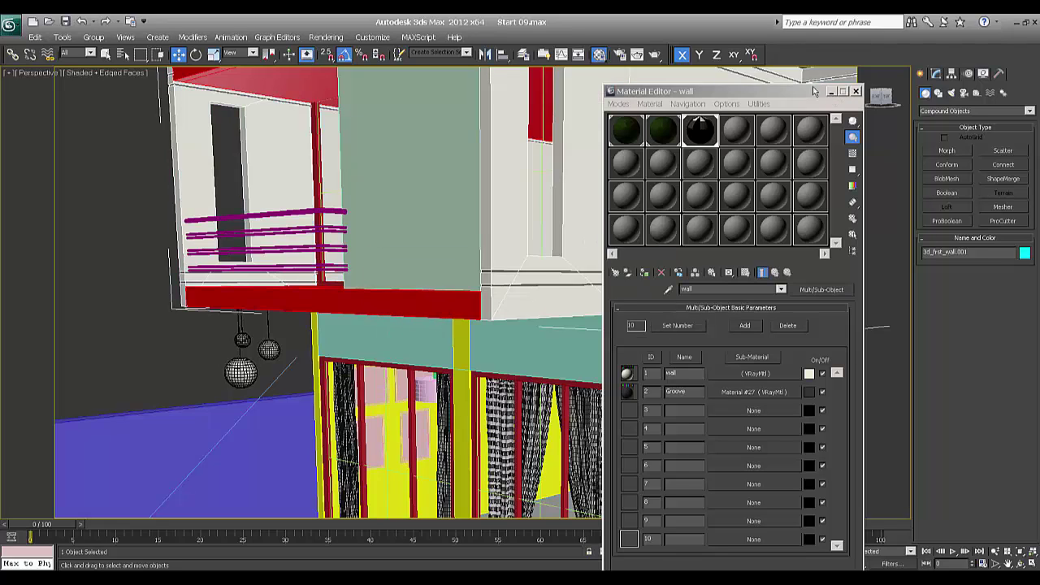
Close the Material Editor and view the house through VRayPhysicalCamera001.
left_click_drag(788, 96, 759, 101)
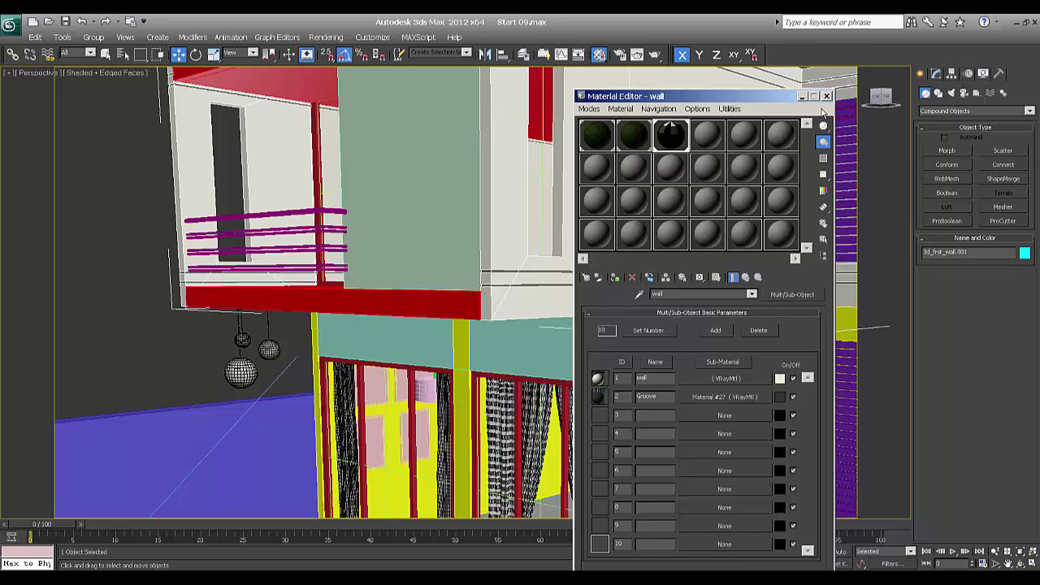
left_click(827, 96)
scroll(612, 252, "down", 10)
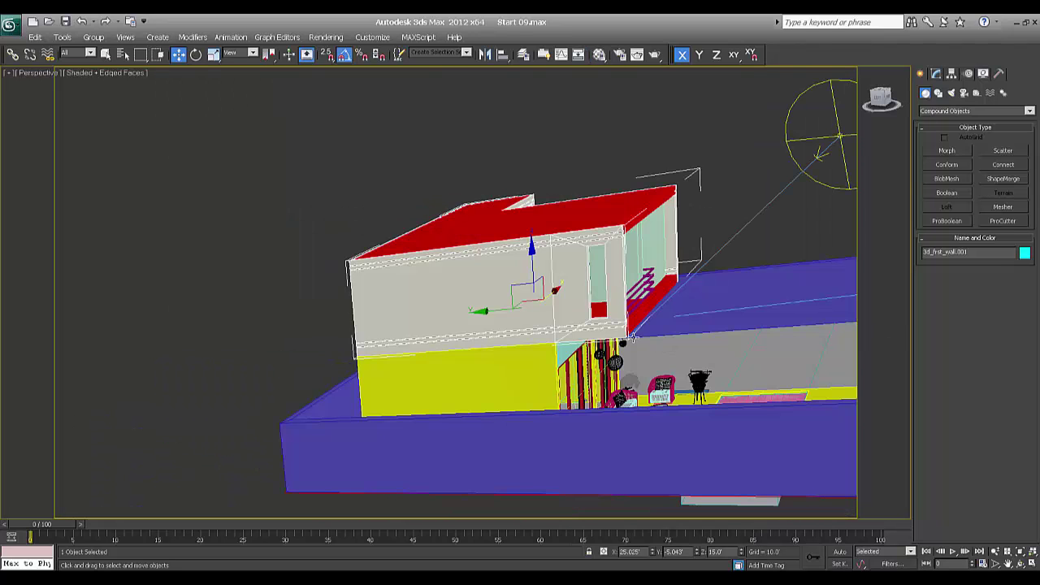
key("c")
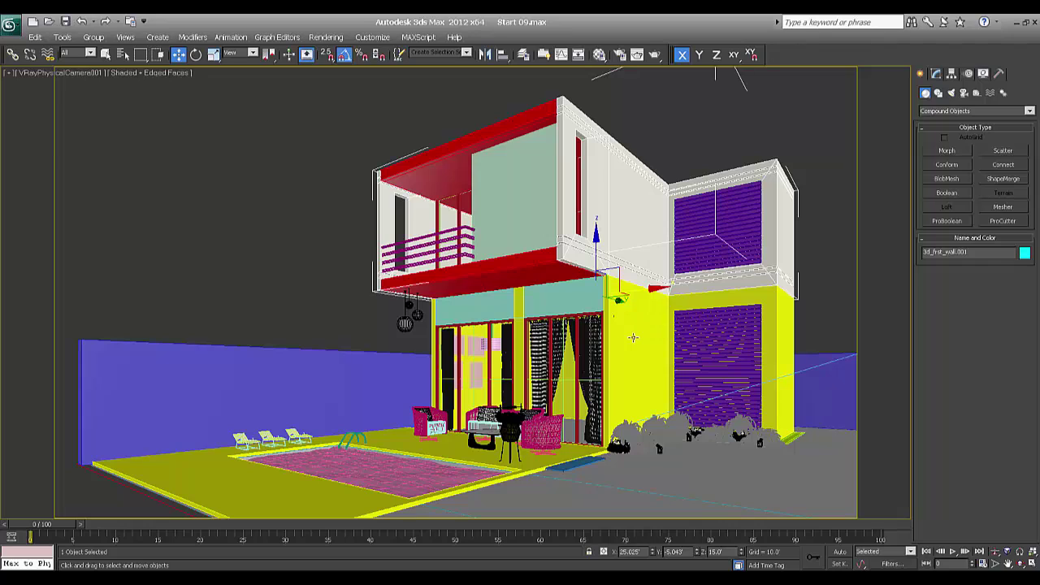